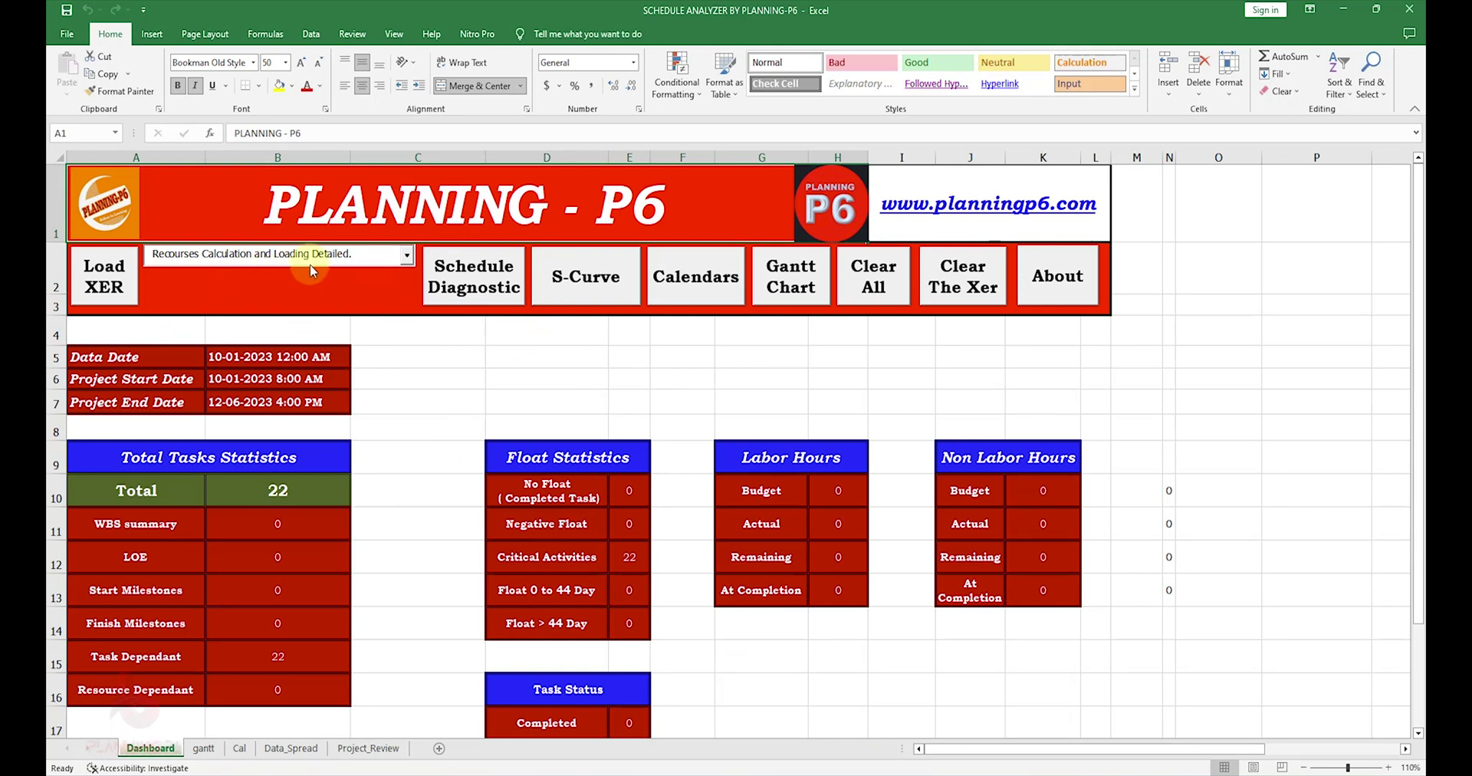
click(406, 256)
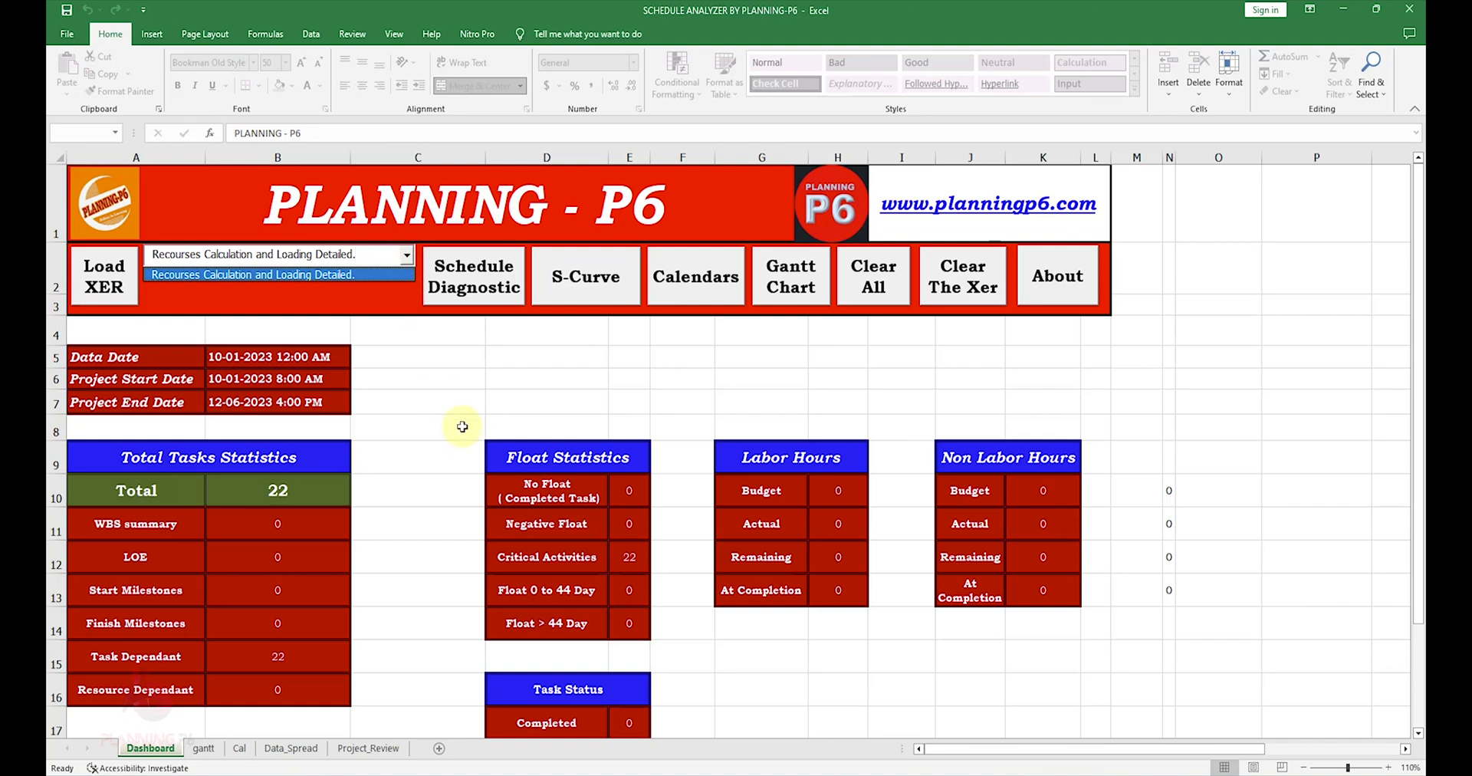
click(353, 426)
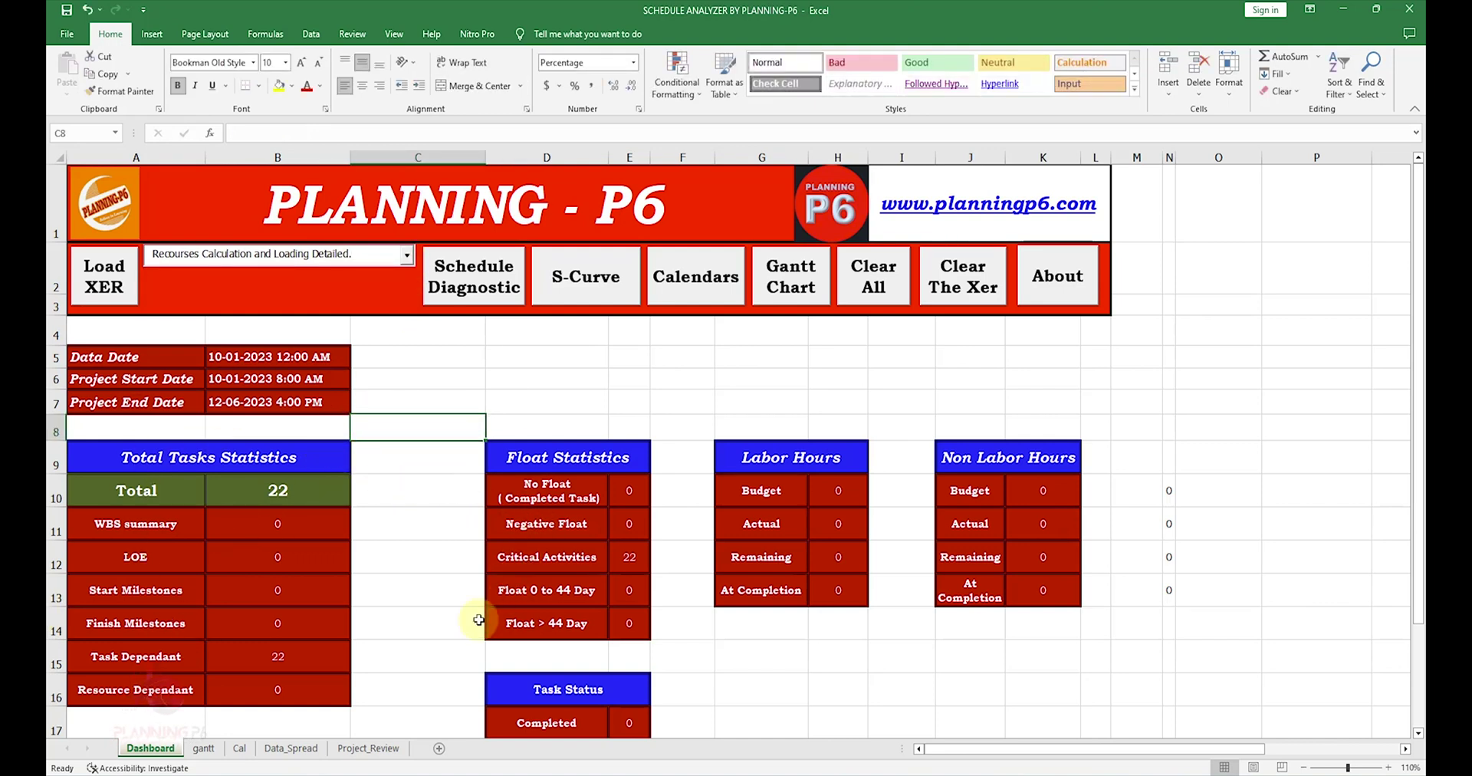
click(204, 748)
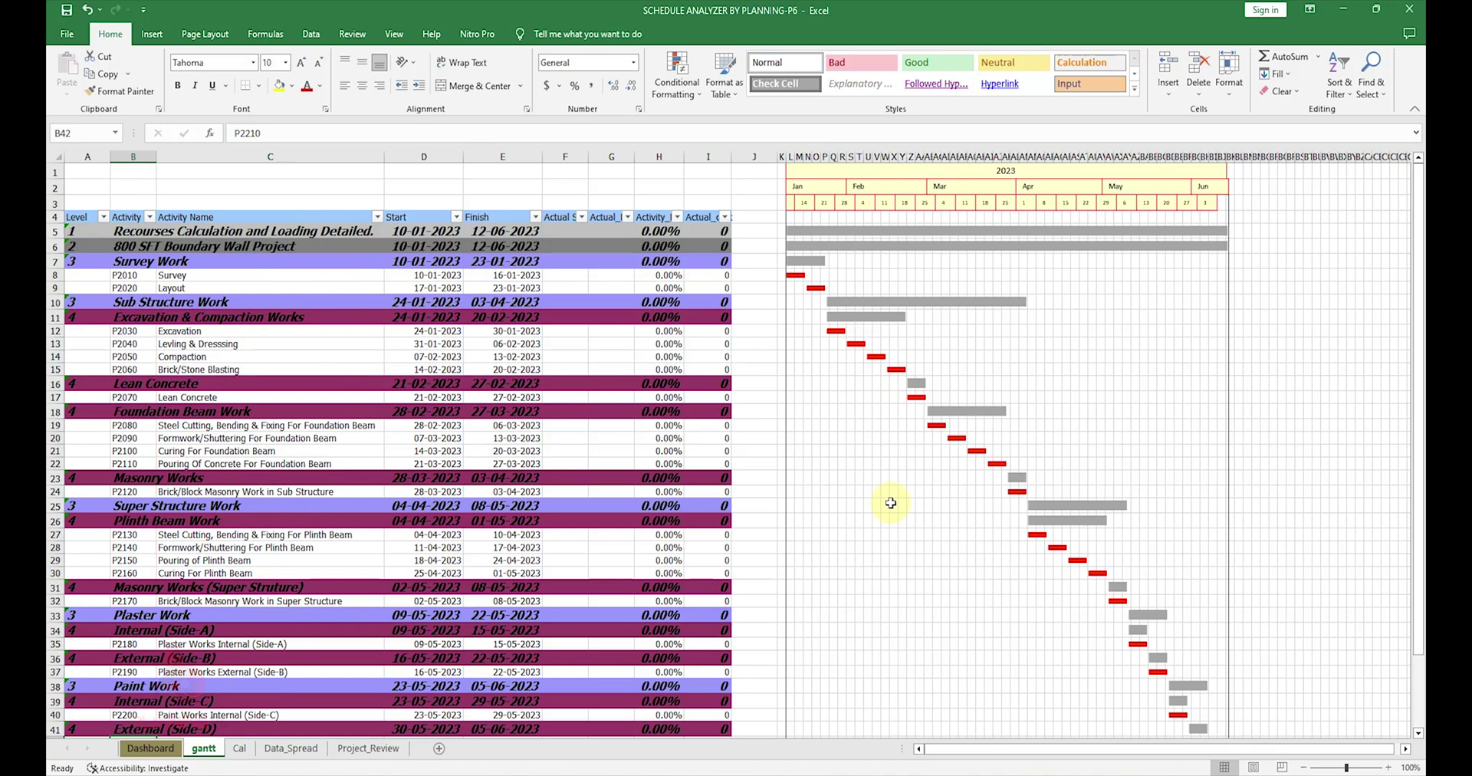
scroll(647, 460, down, 12)
scroll(644, 457, up, 11)
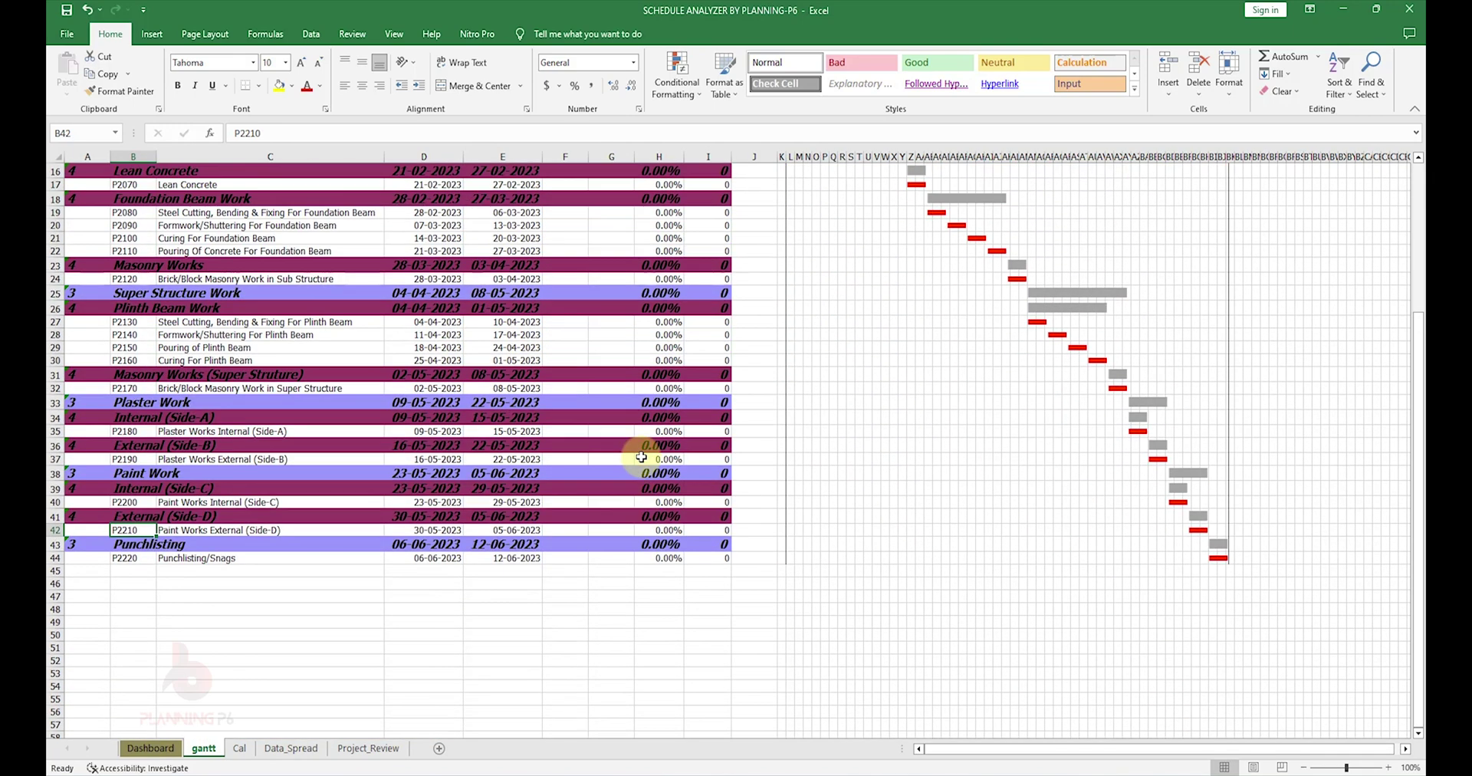
scroll(641, 456, up, 1)
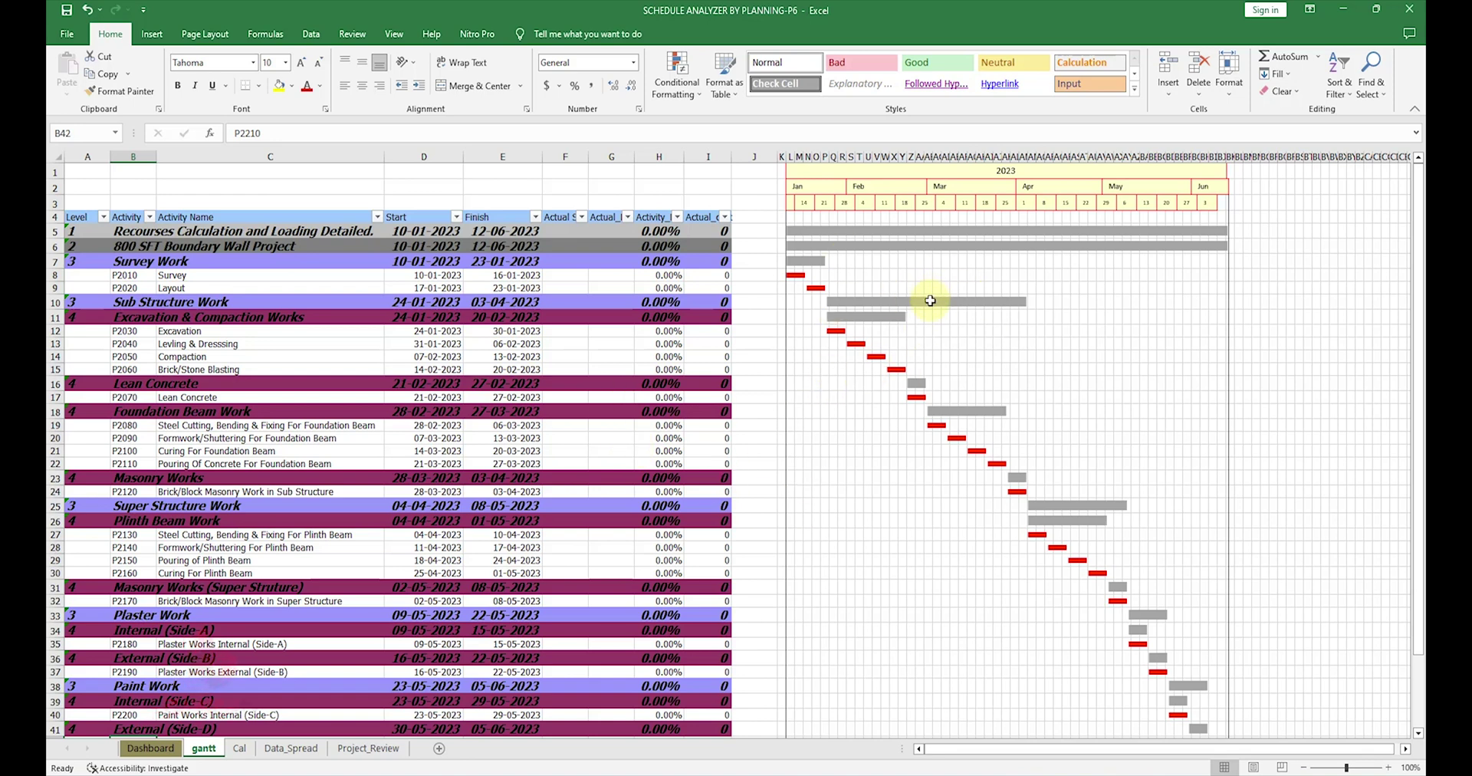
click(238, 747)
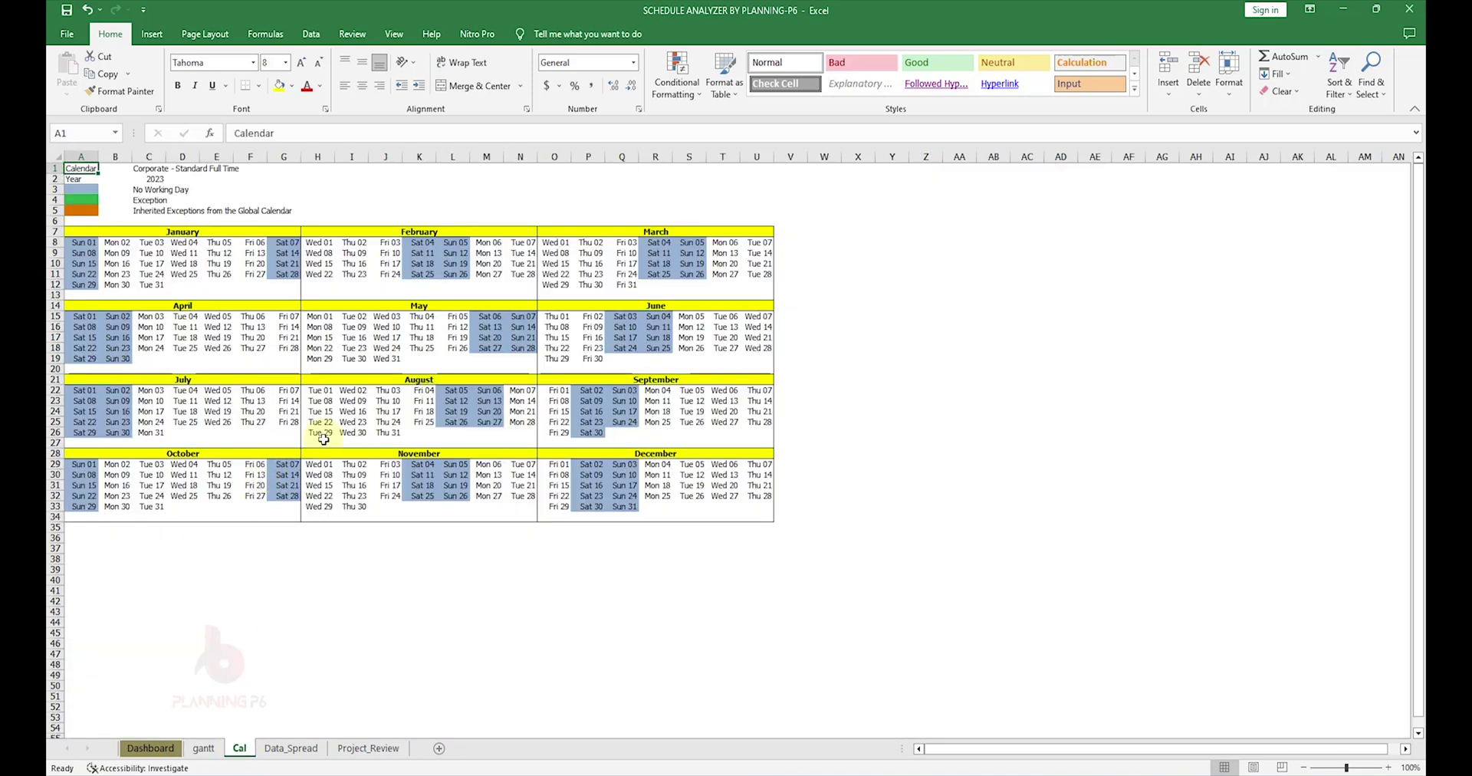
click(293, 749)
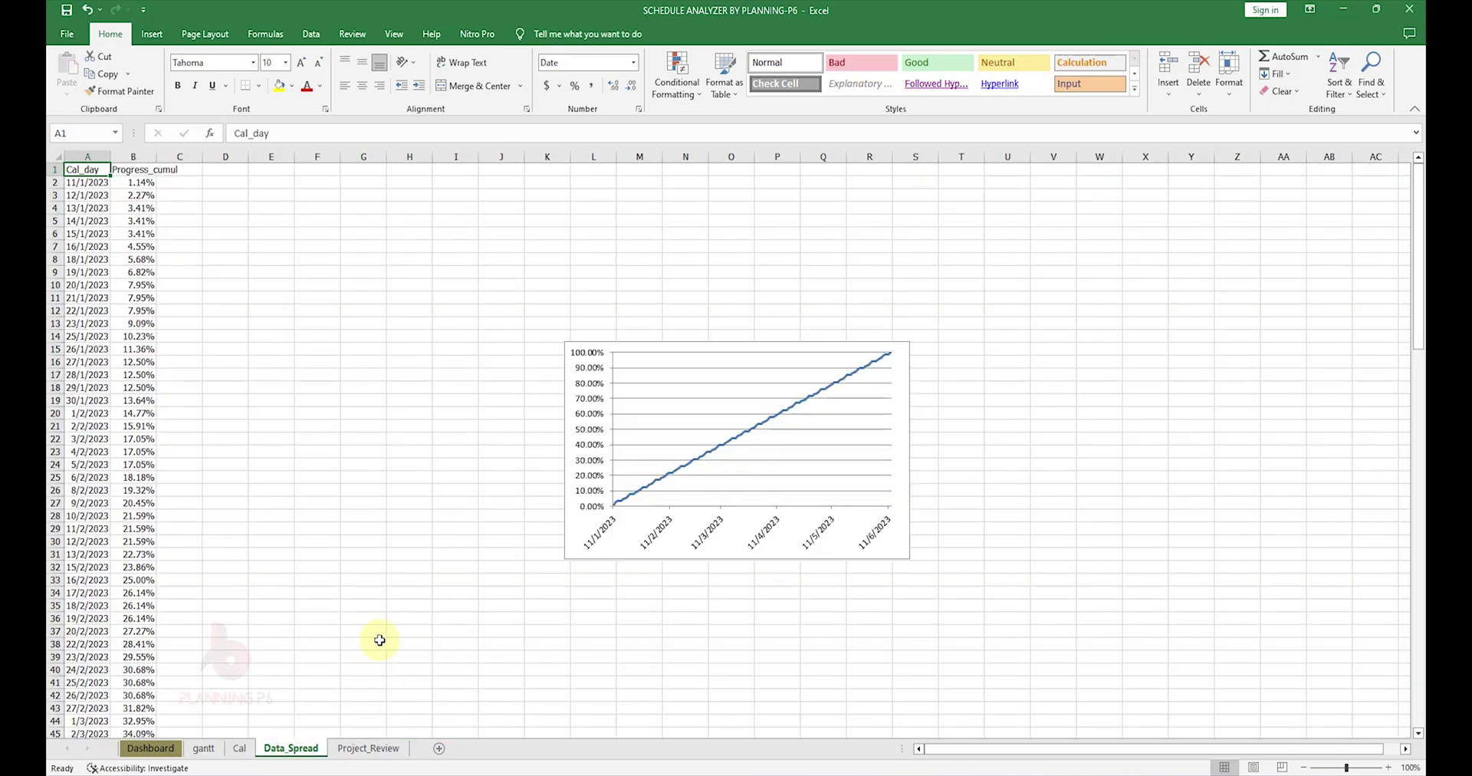
click(382, 750)
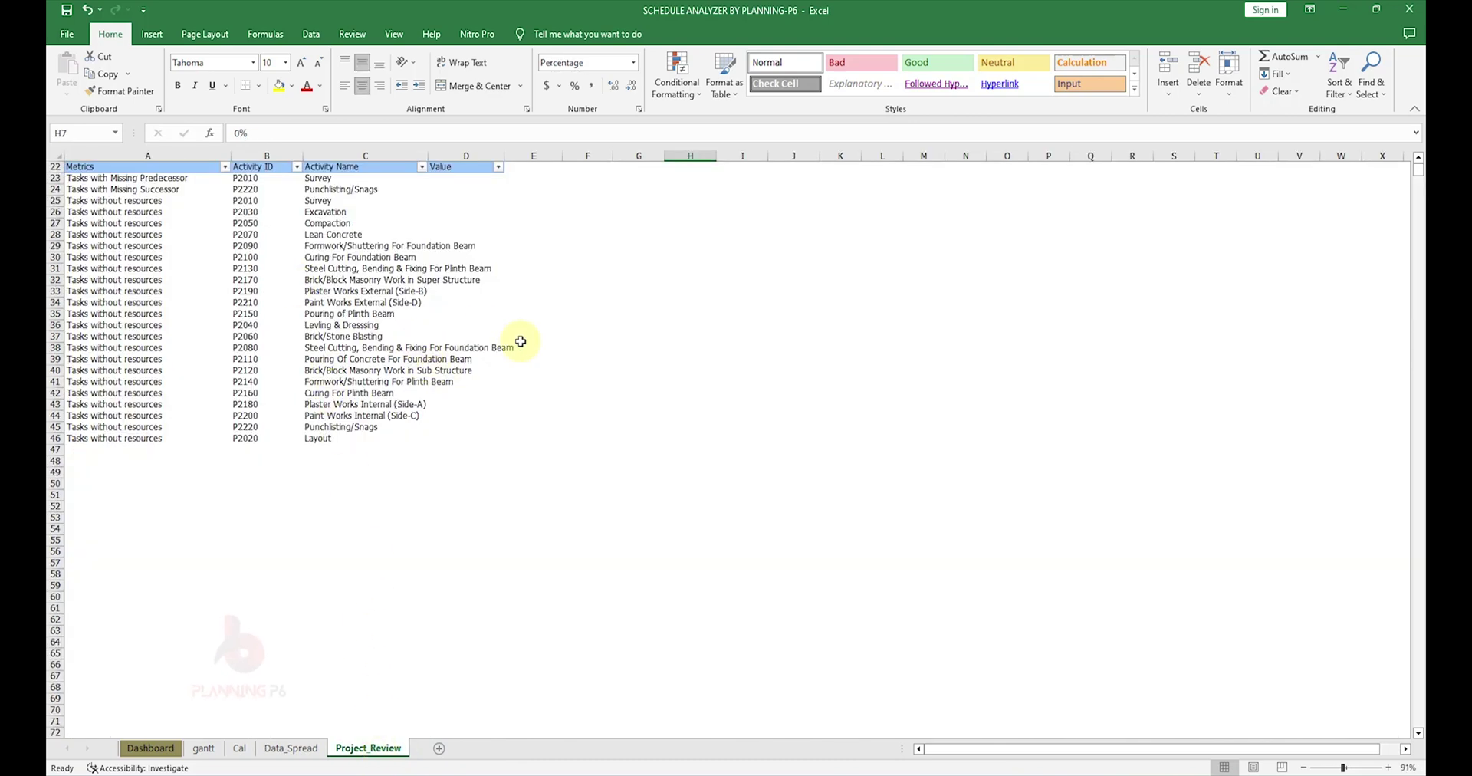
click(152, 749)
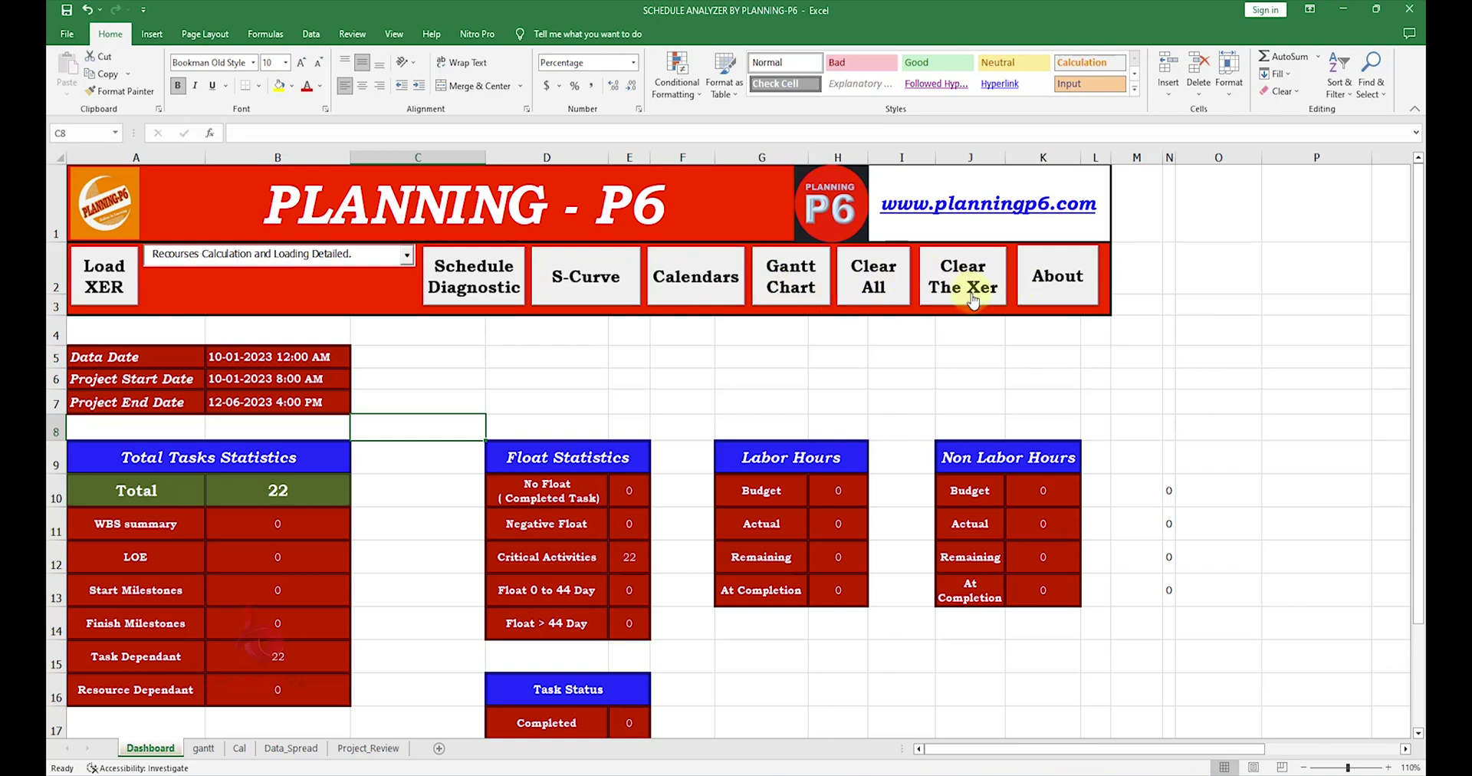
- View and dismiss the analyzer's About box, then minimize the Schedule Analyzer workbook
click(1087, 291)
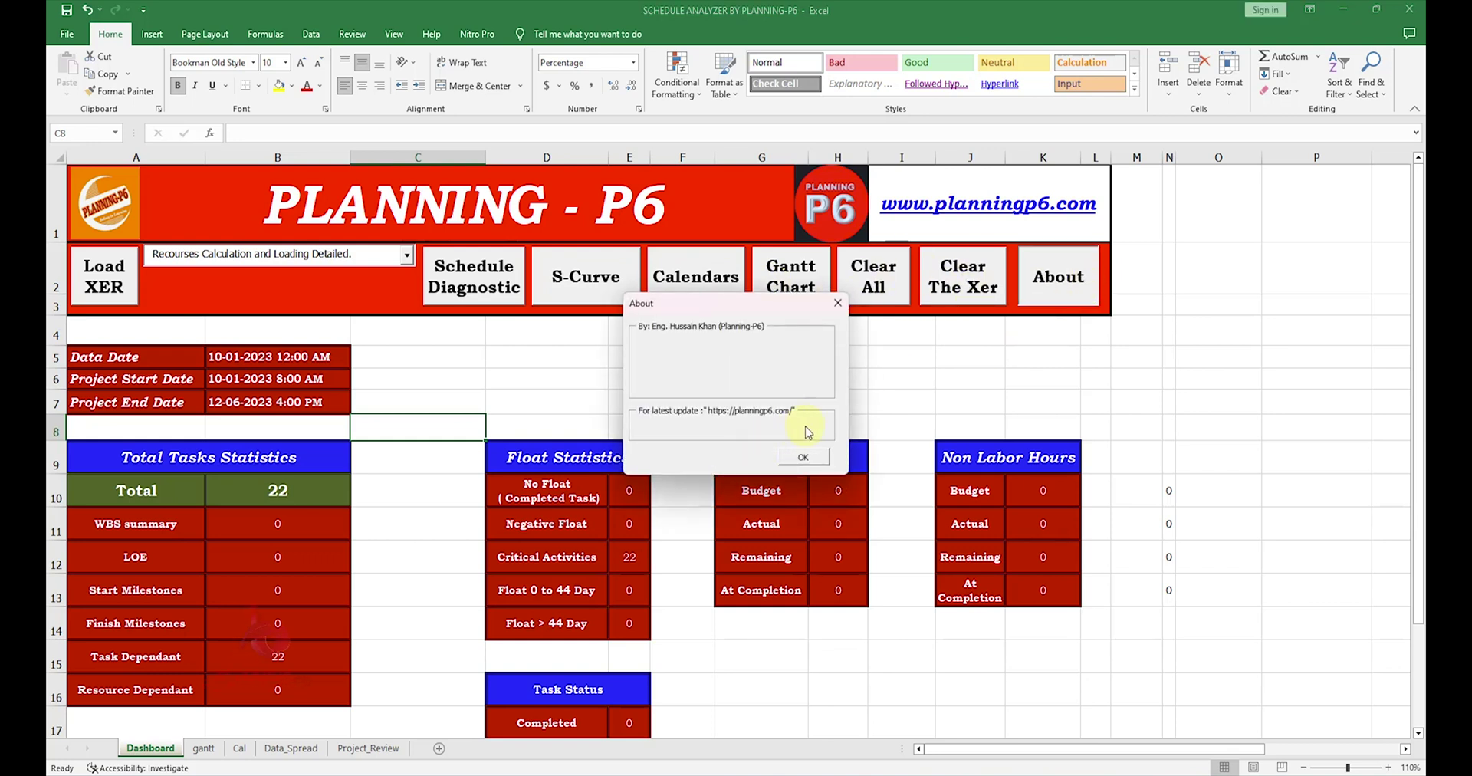
click(837, 303)
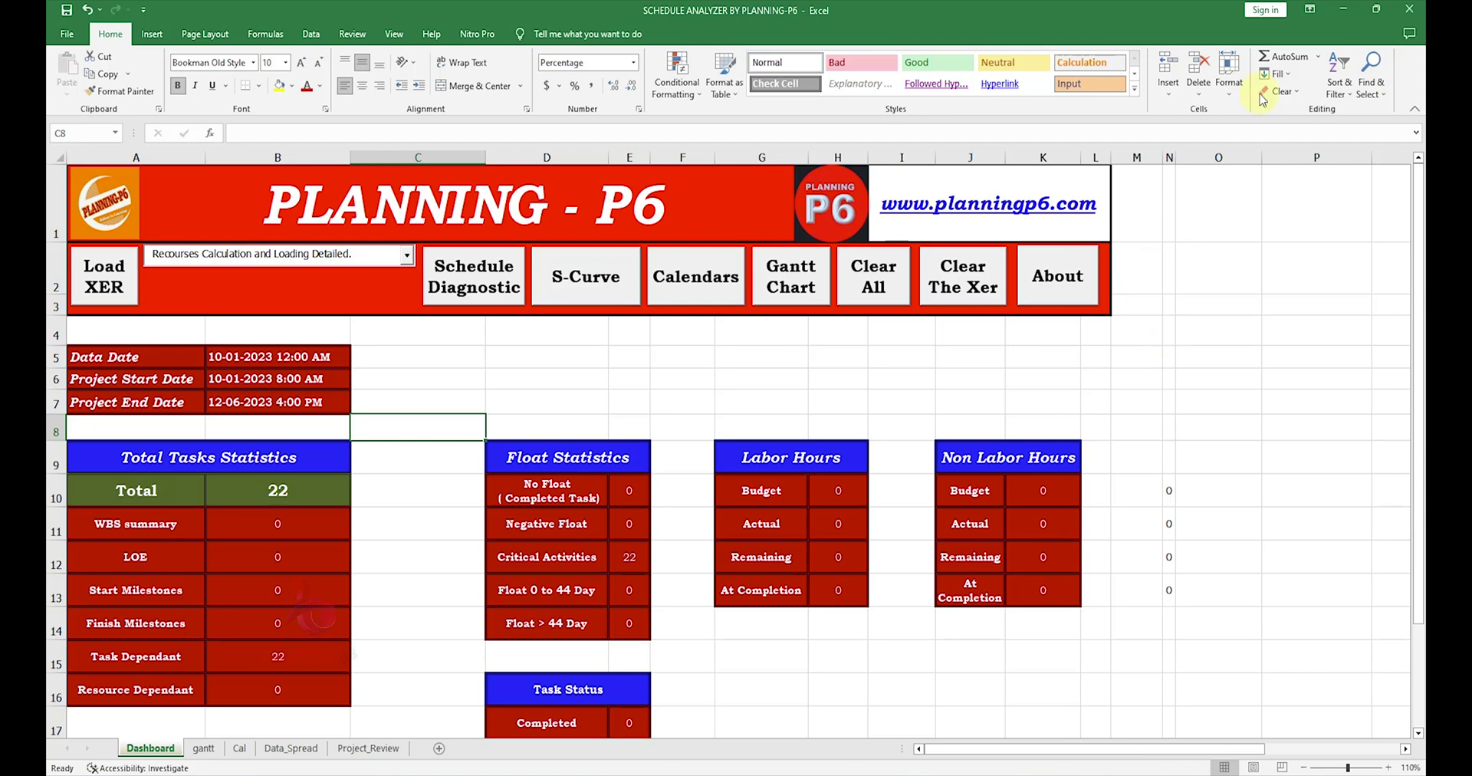
click(1343, 9)
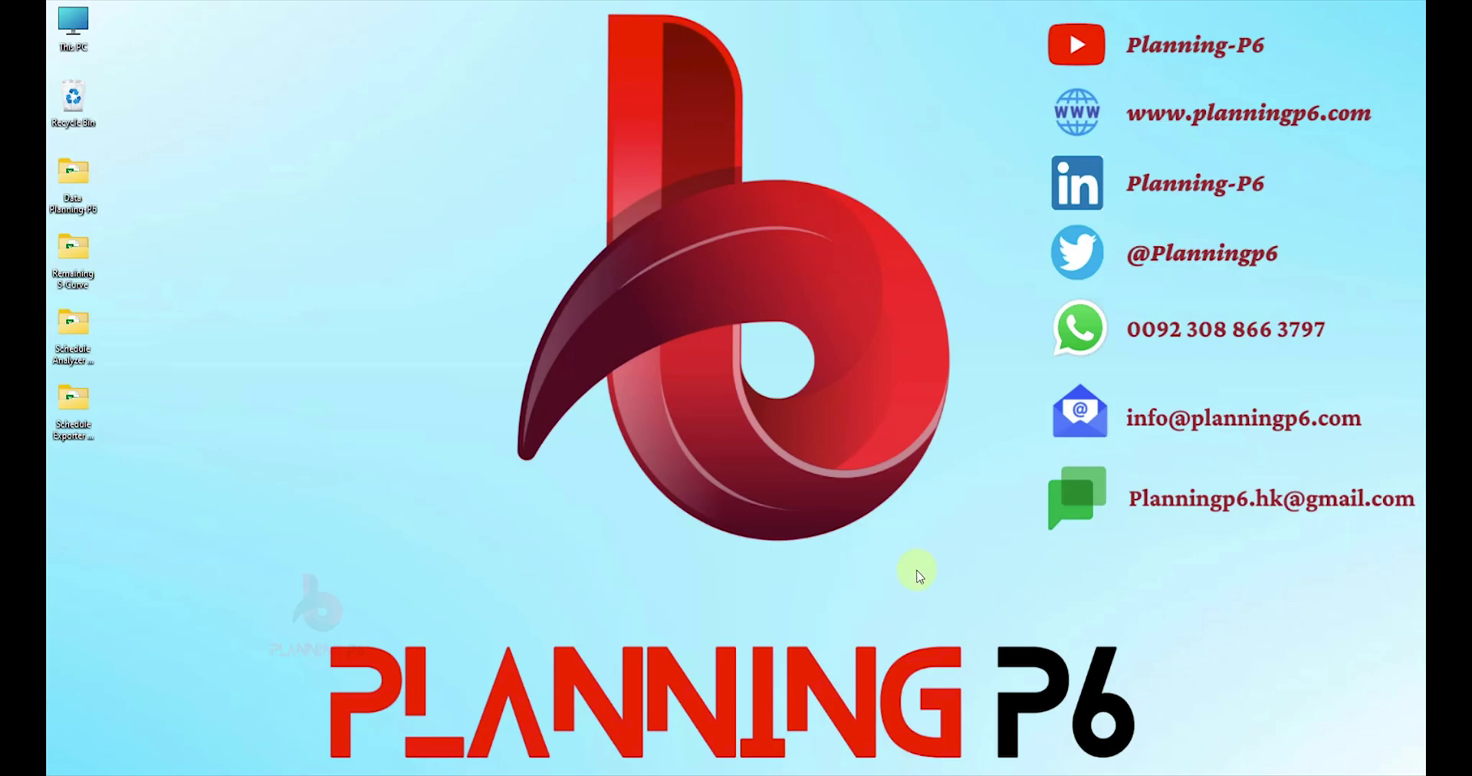
- Restore the DATA EXPORTER TOOL BY PLANNING P6-Final workbook from its Excel taskbar preview
click(961, 759)
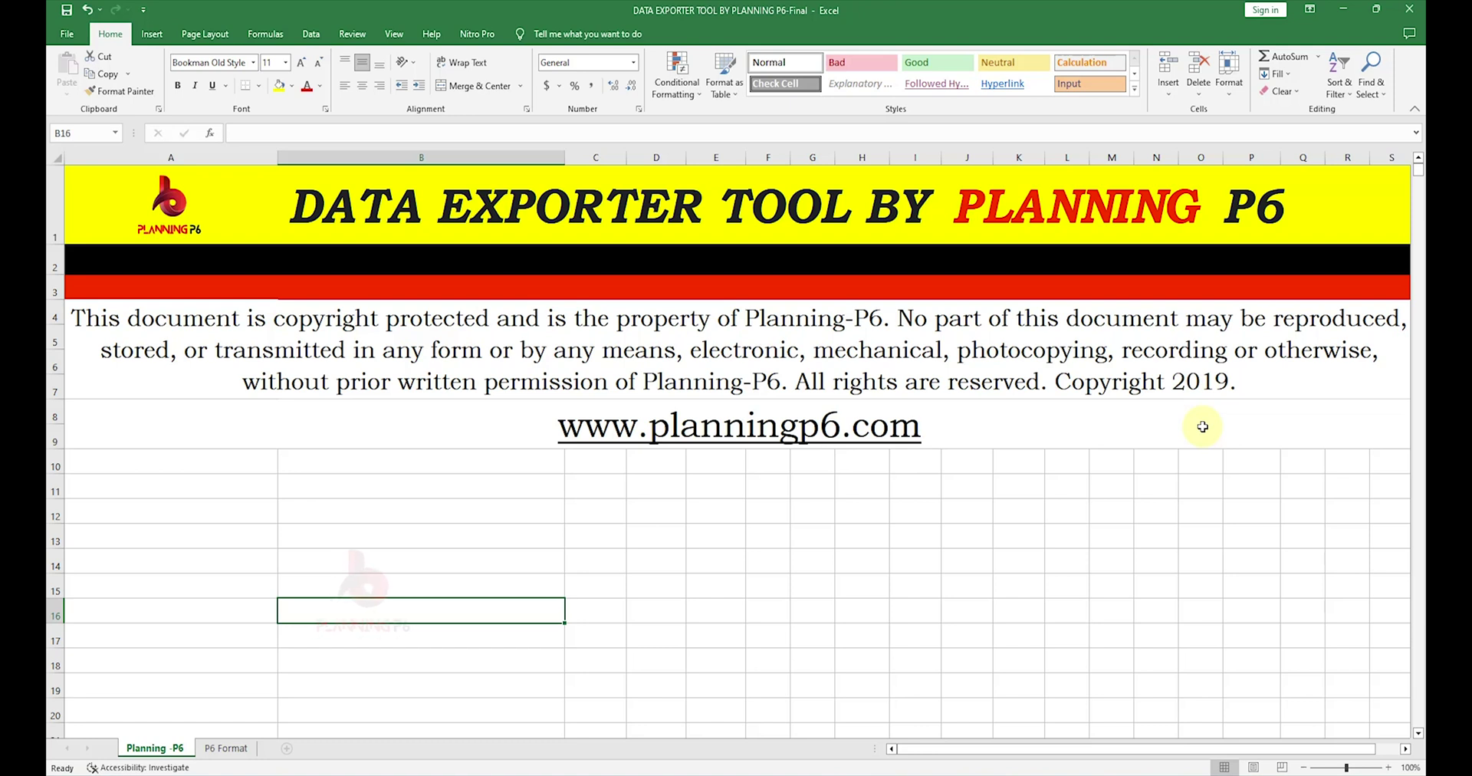
- Go to the blank P6 Format sheet of the exporter workbook copy
click(219, 750)
click(398, 457)
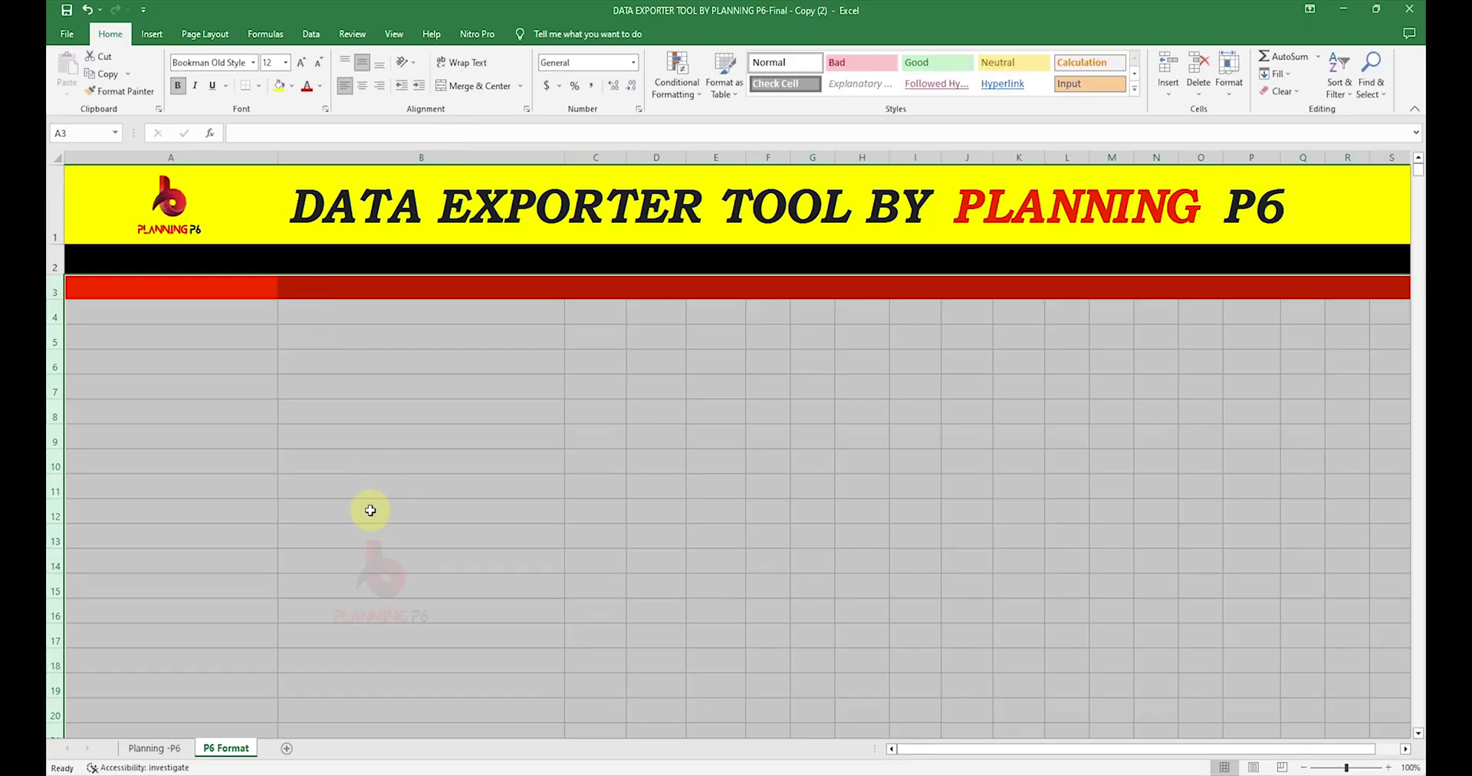
click(371, 509)
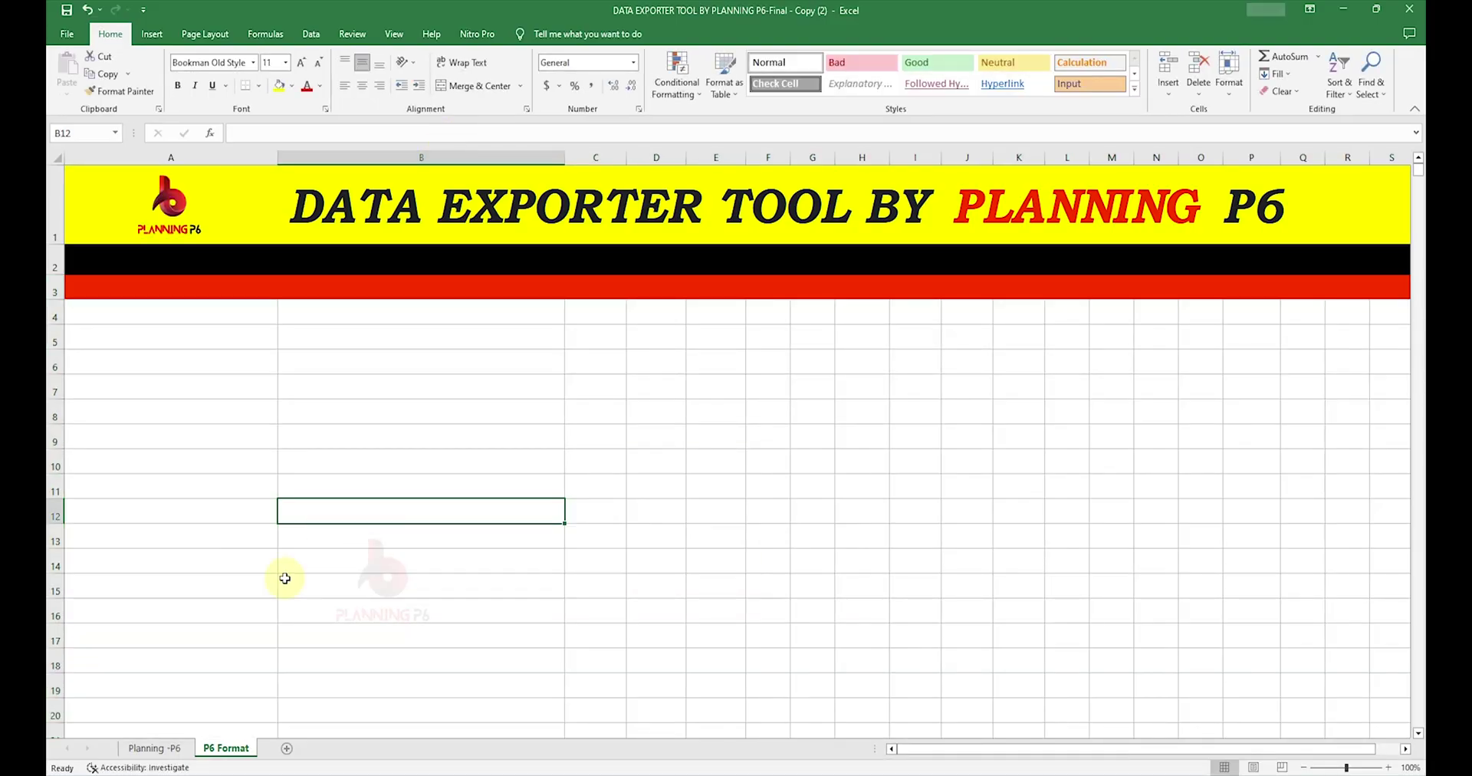
click(149, 750)
click(228, 749)
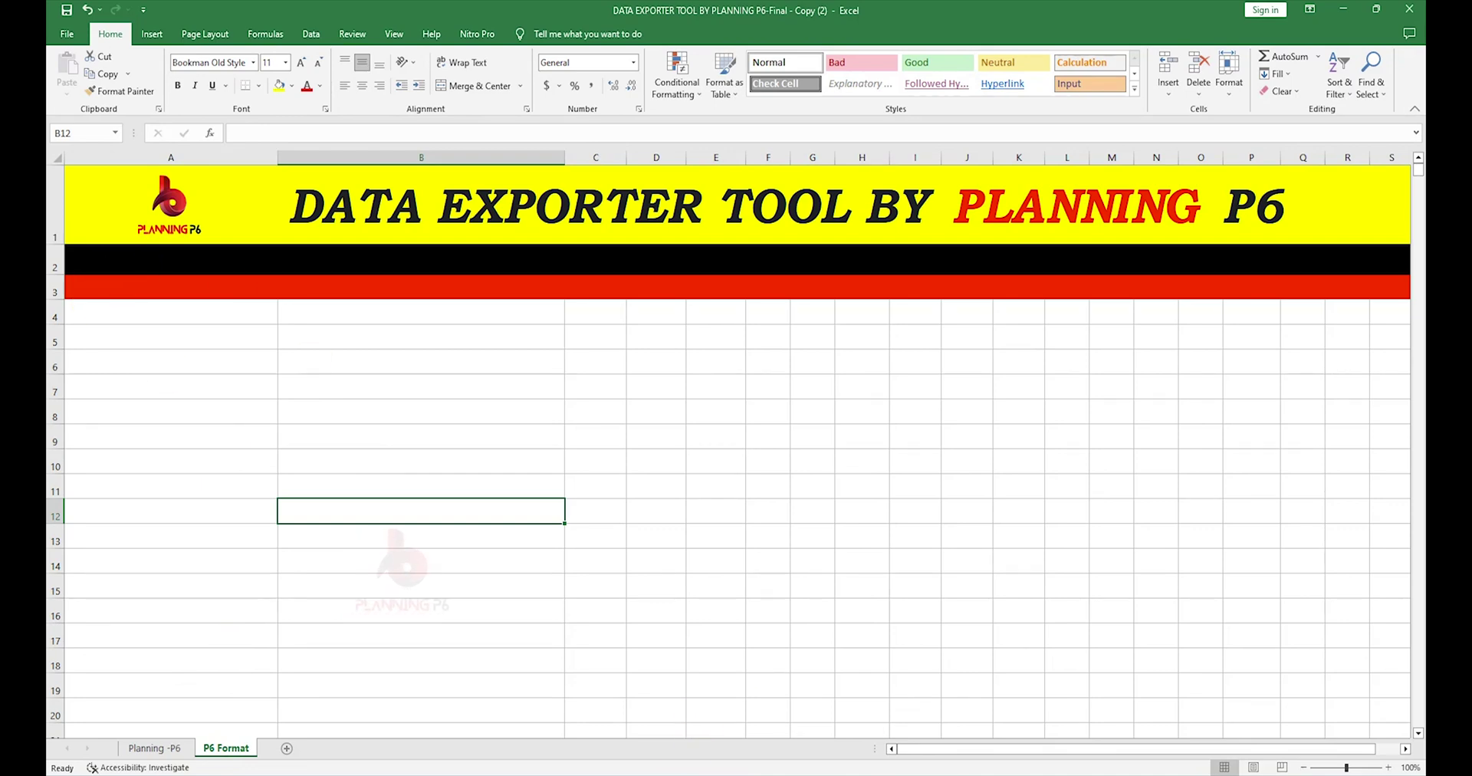
- In Primavera P6, open the Activities table and select every activity row
click(237, 274)
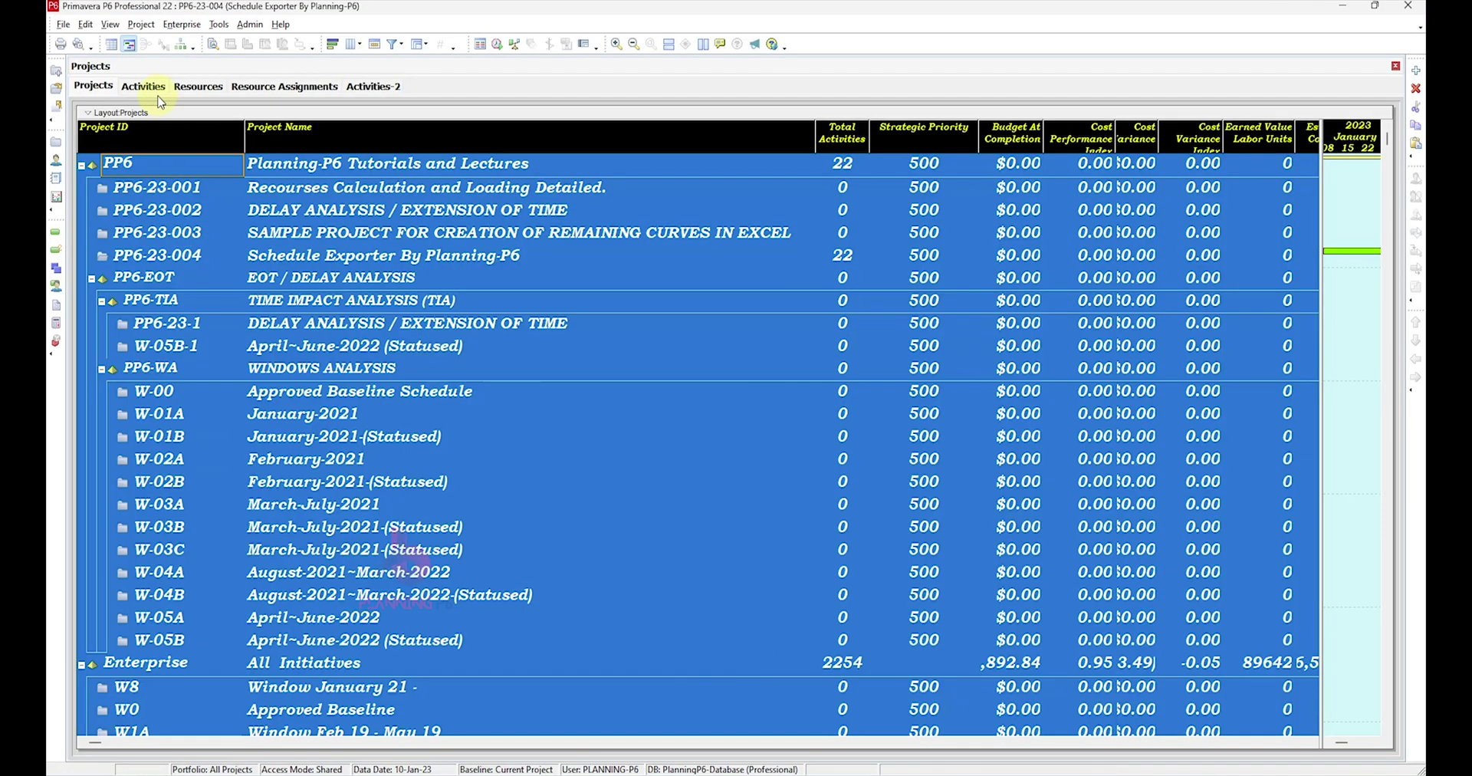
click(153, 92)
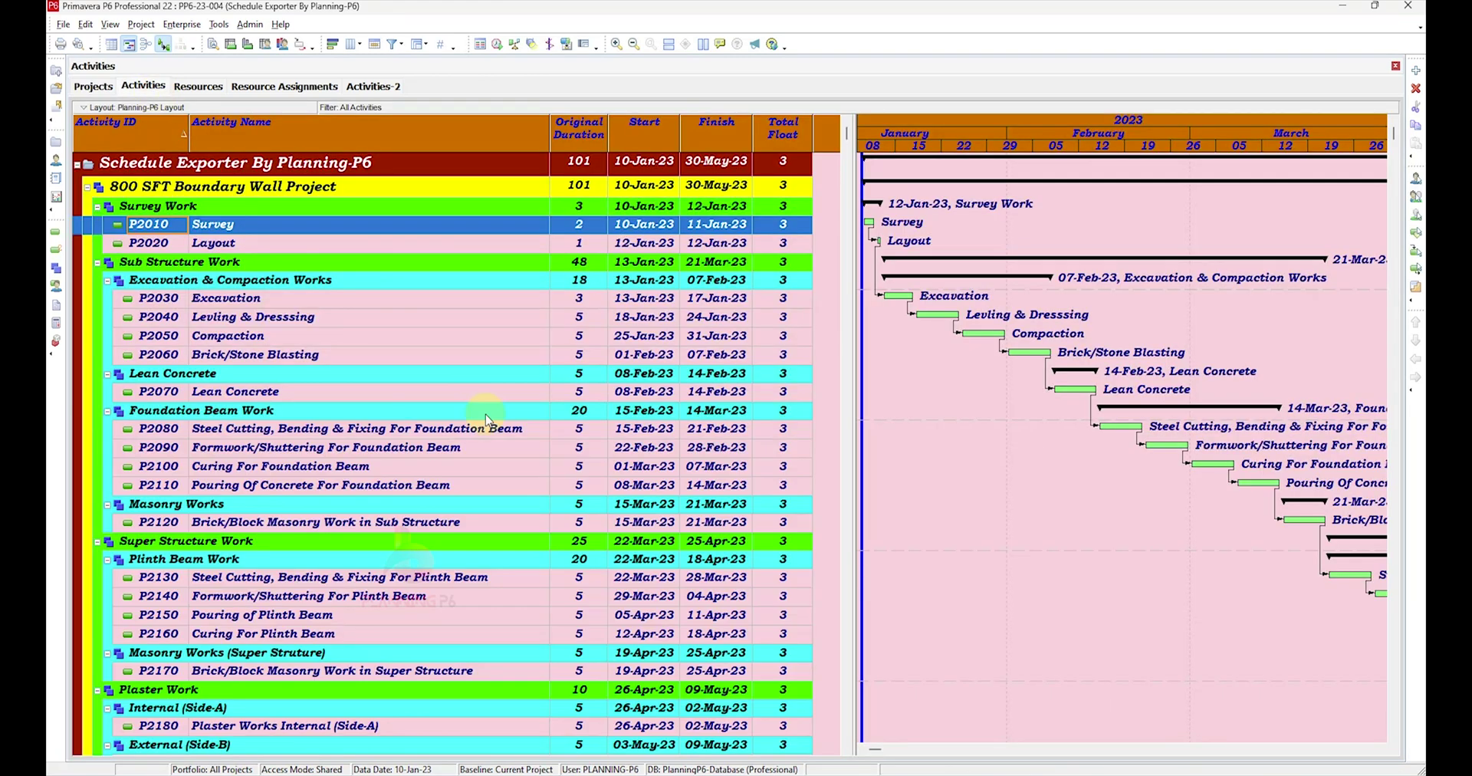
key(ctrl+a)
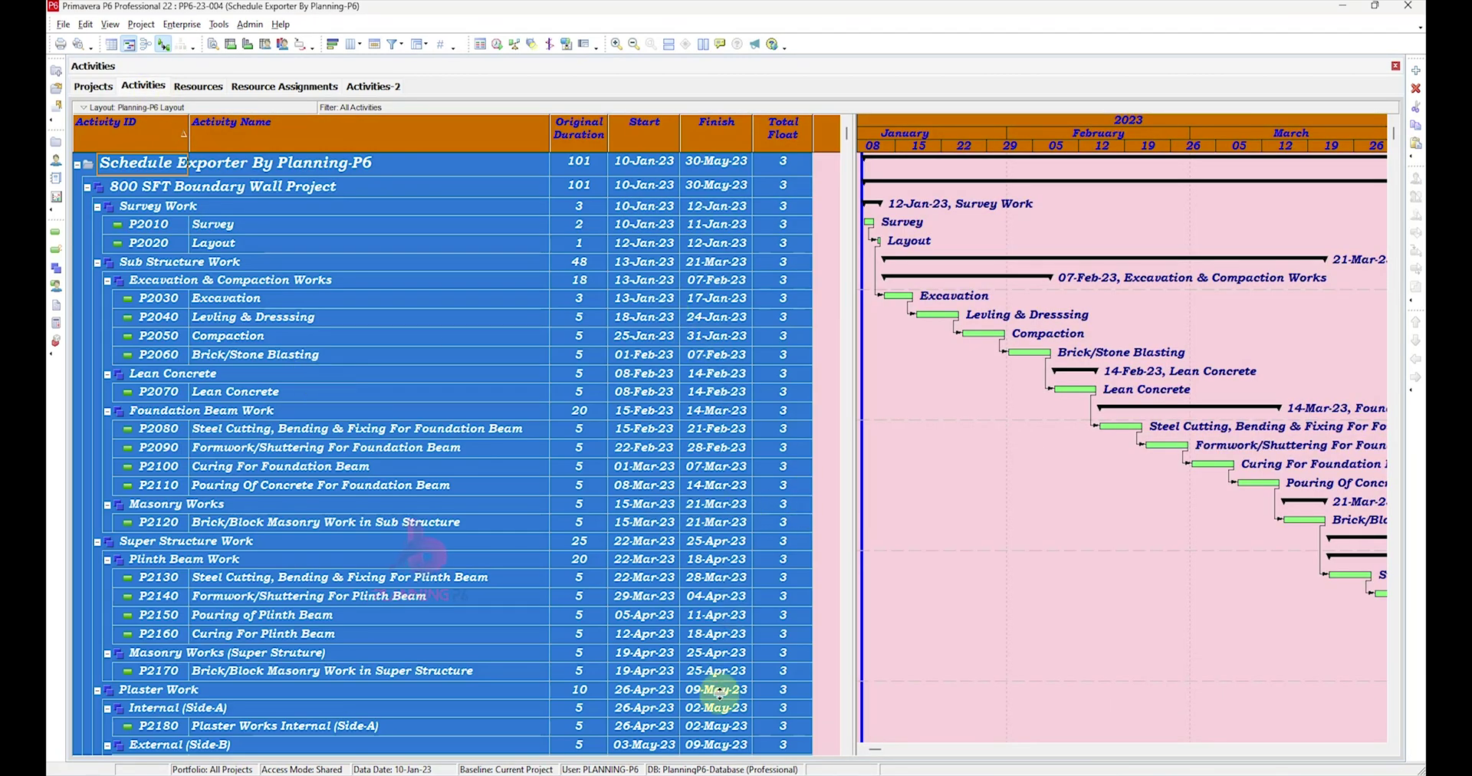
- Paste the copied Primavera activity table into the P6 Format sheet starting at cell A2
click(899, 757)
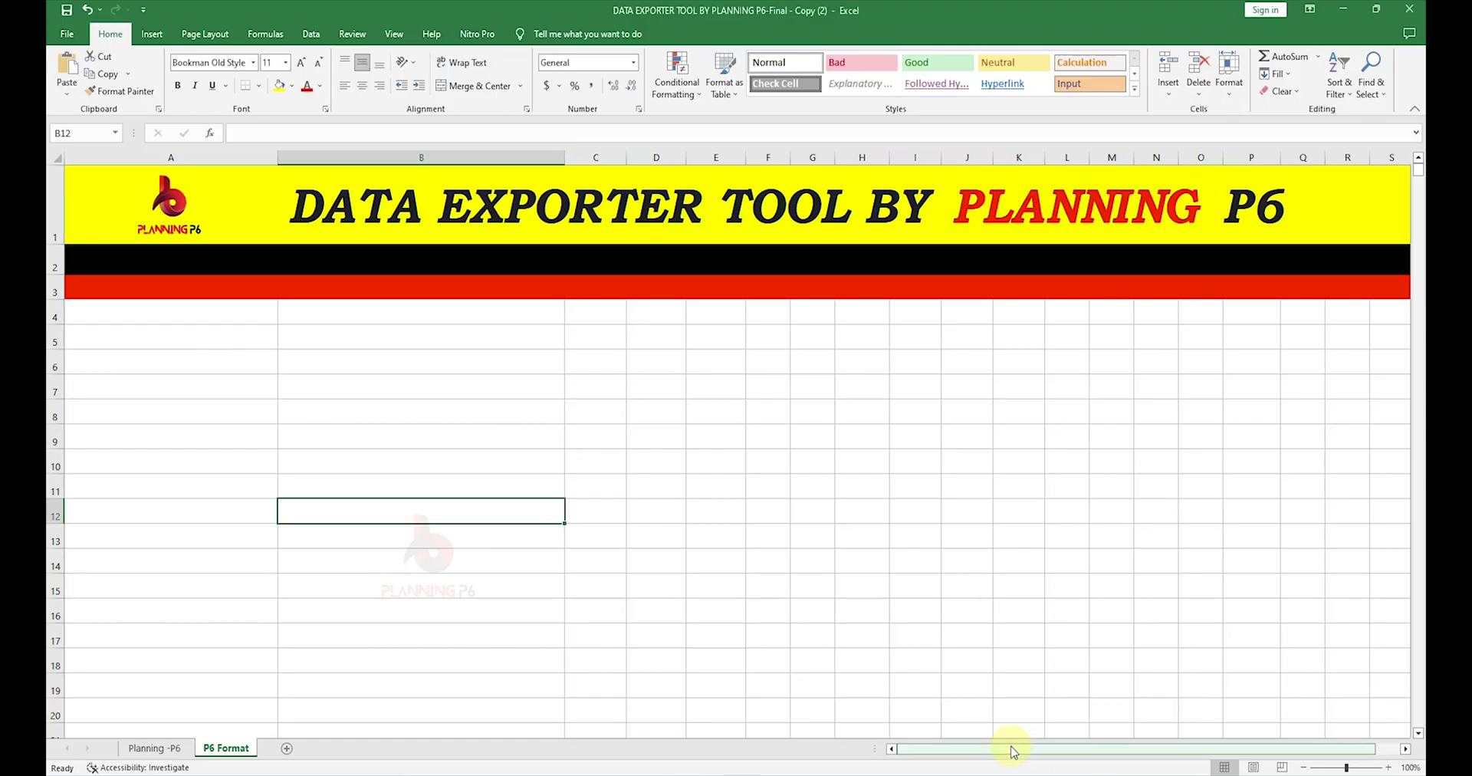
click(138, 307)
click(116, 256)
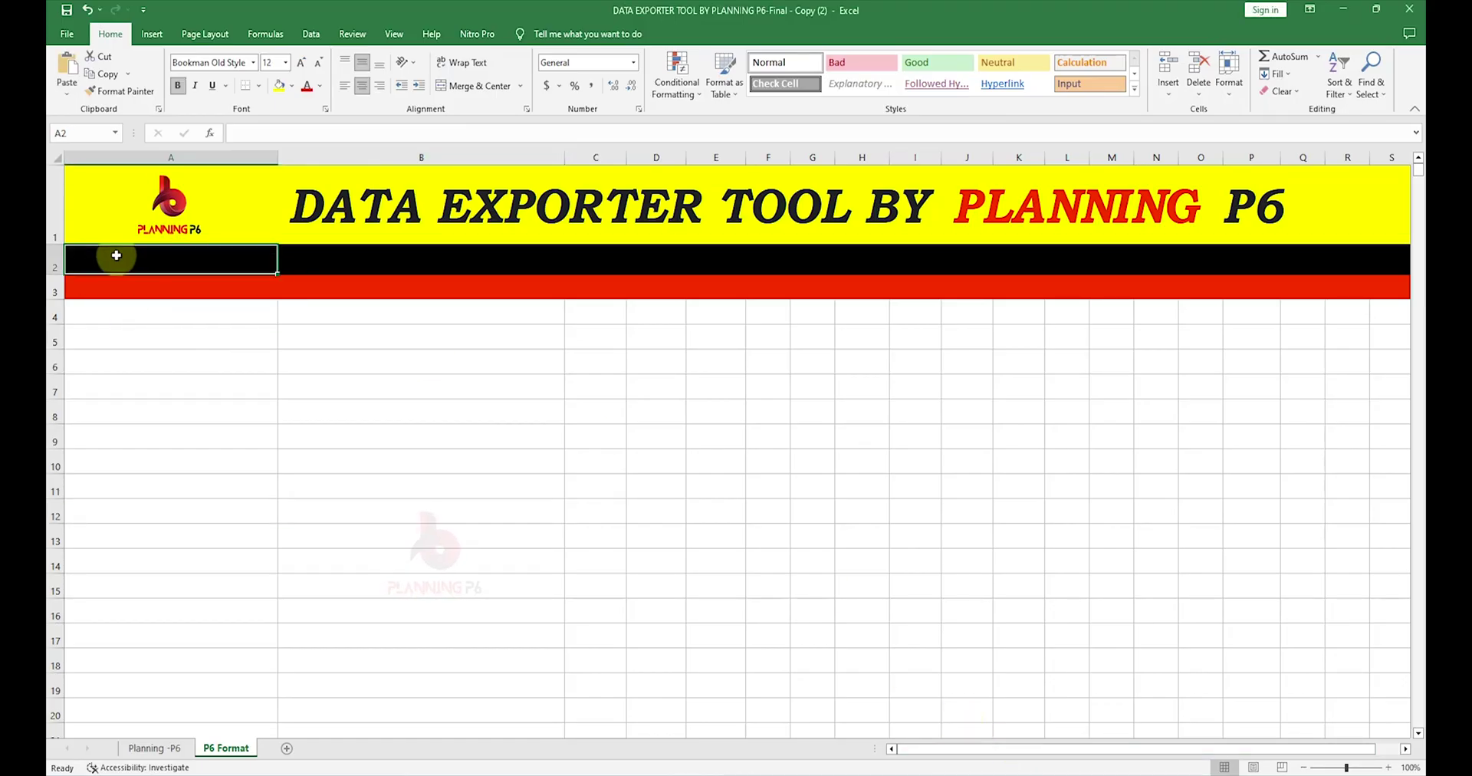
key(ctrl+v)
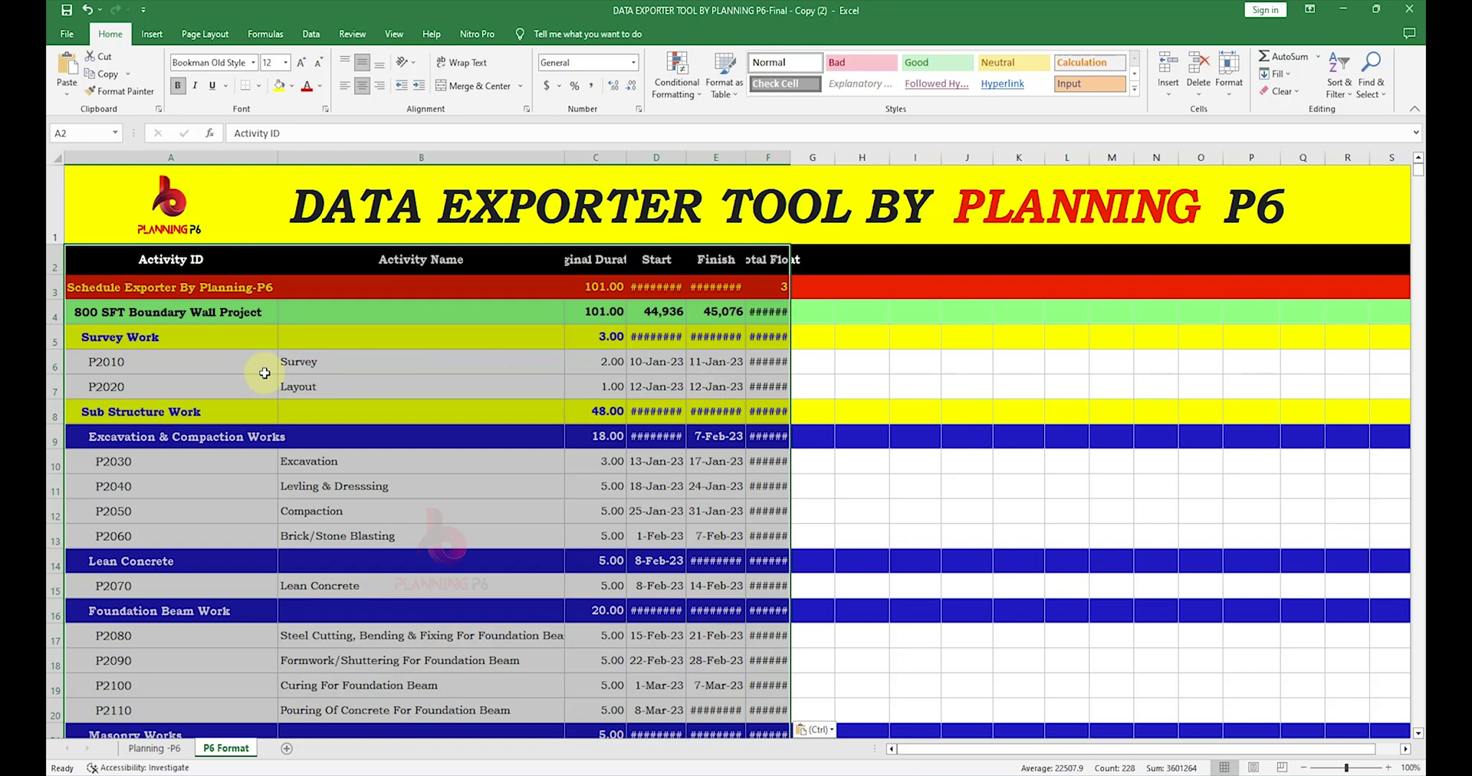
- AutoFit the Start, Finish and Total Float columns (D, E, F) so their values show
click(665, 157)
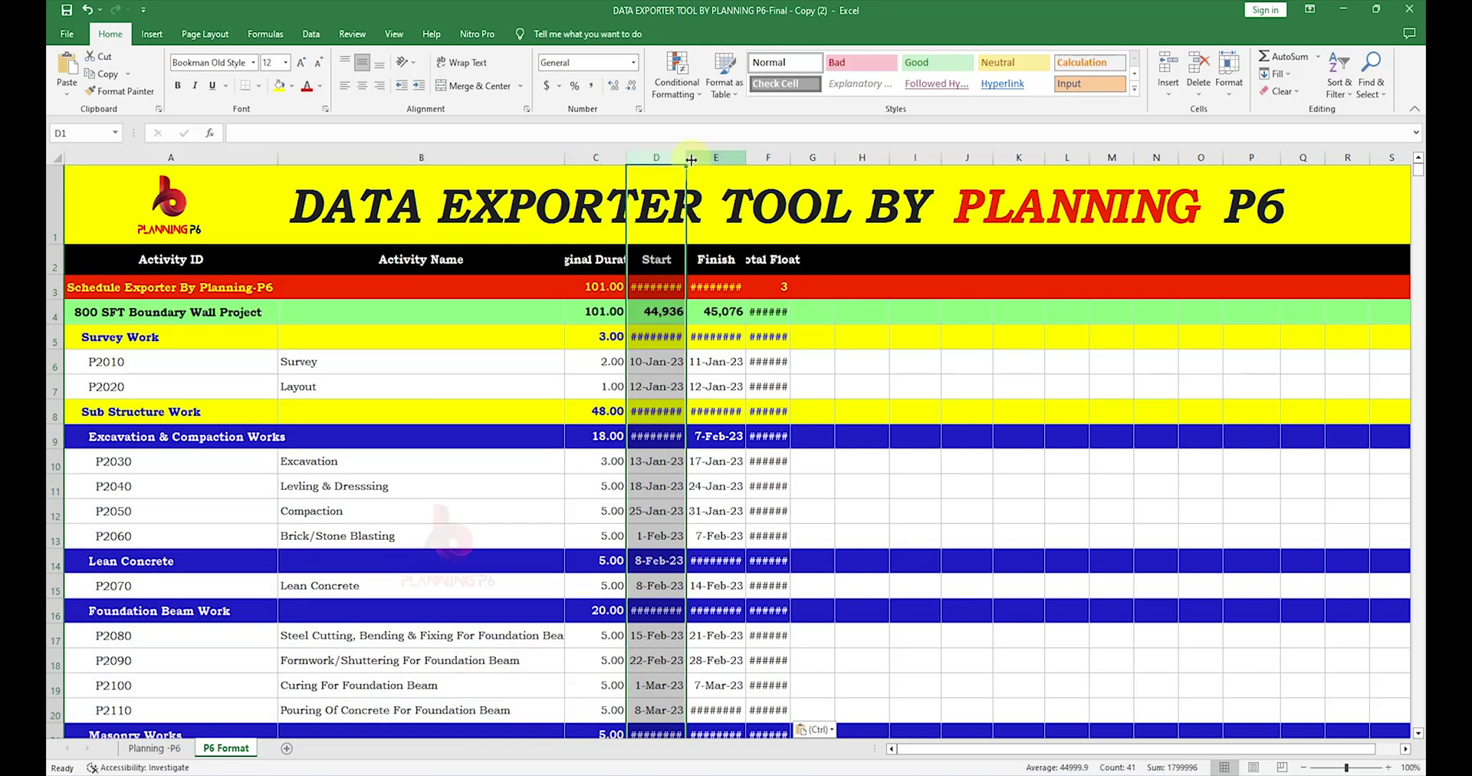
double_click(688, 158)
double_click(752, 158)
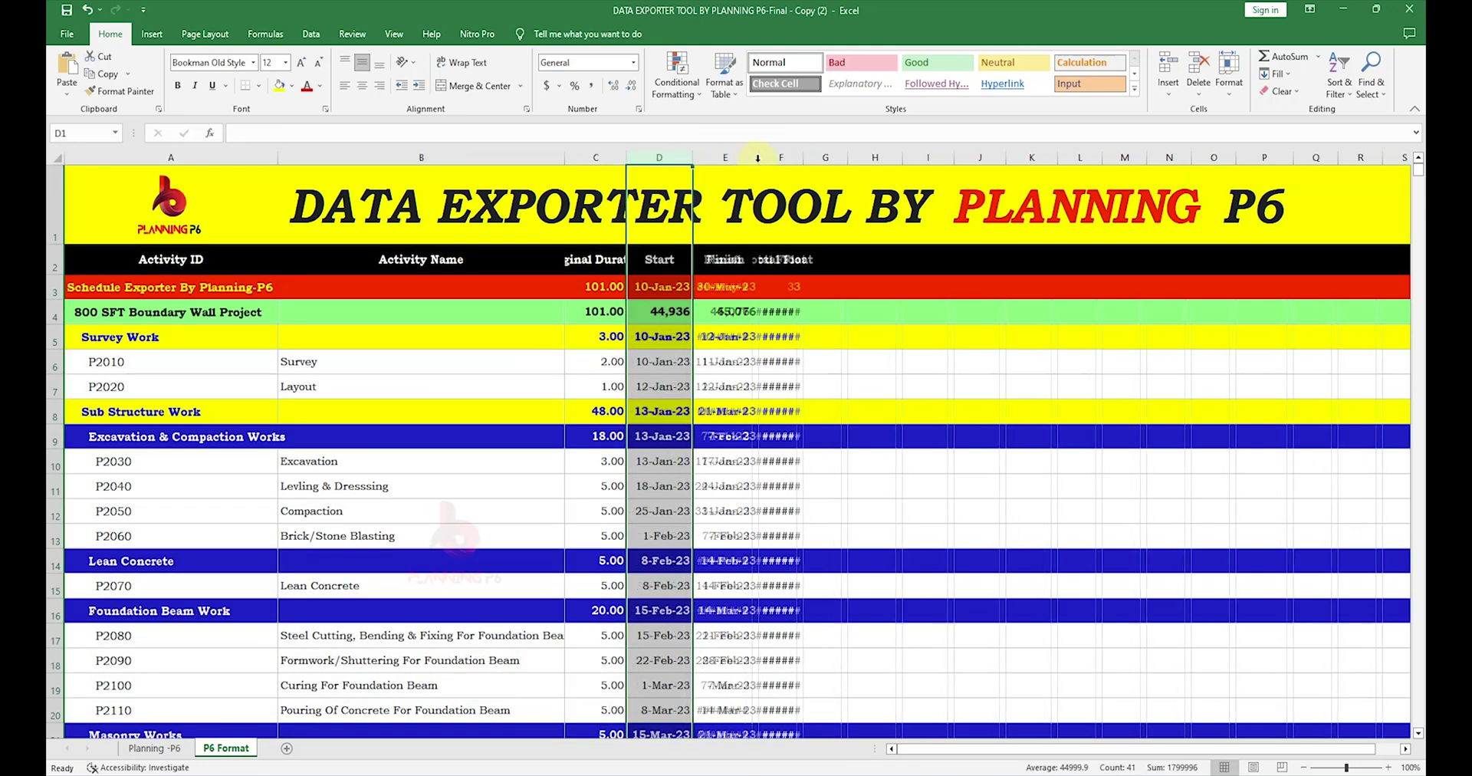
double_click(804, 158)
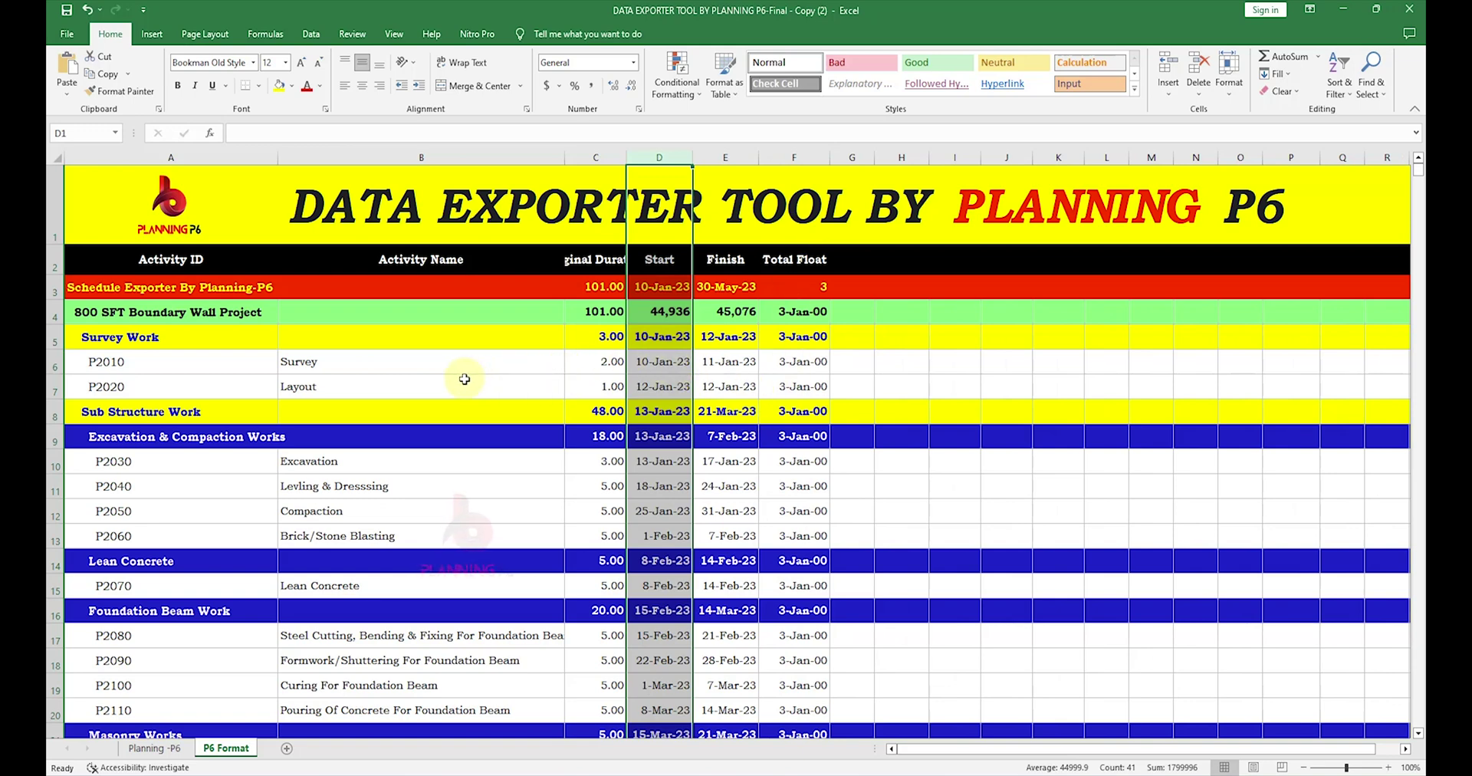
scroll(462, 375, down, 9)
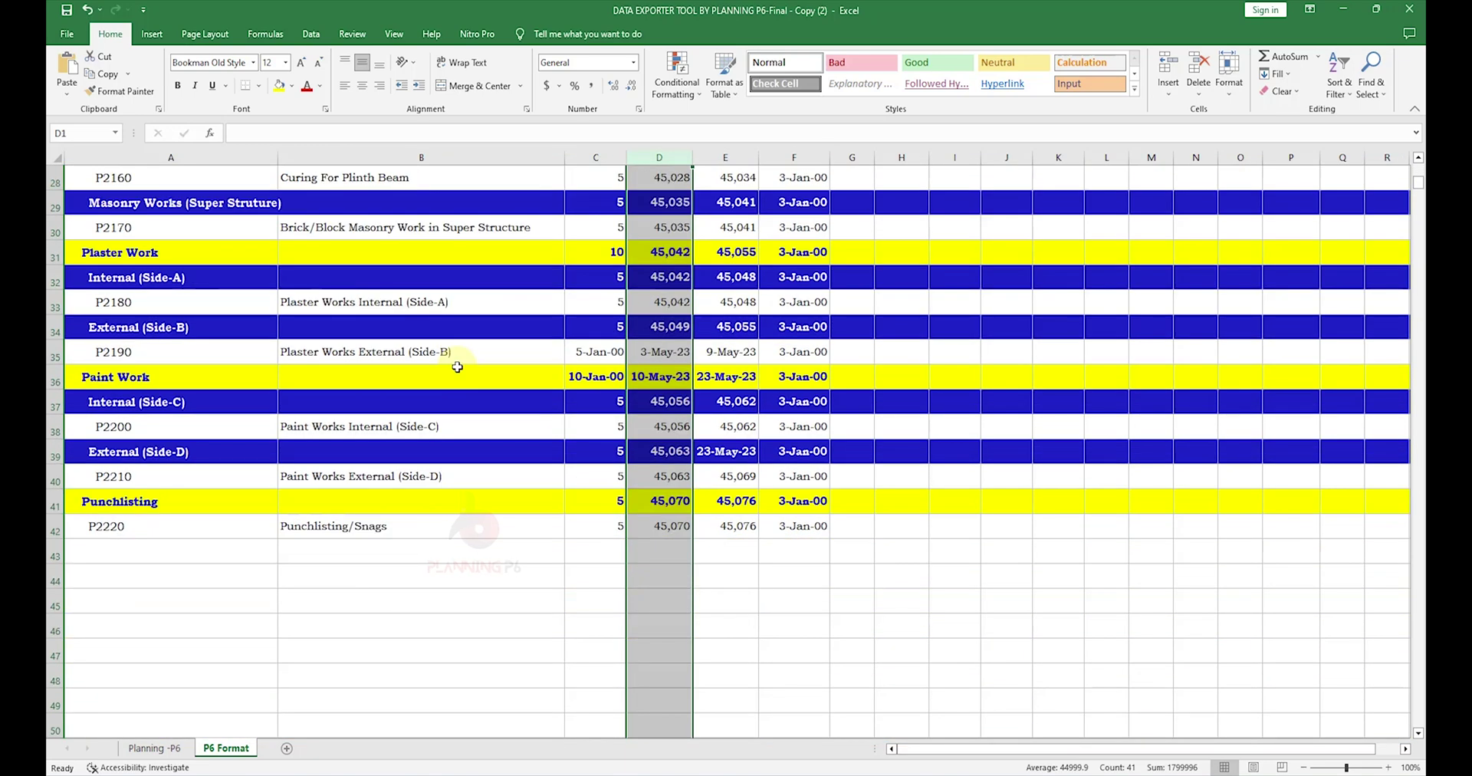
scroll(458, 367, up, 9)
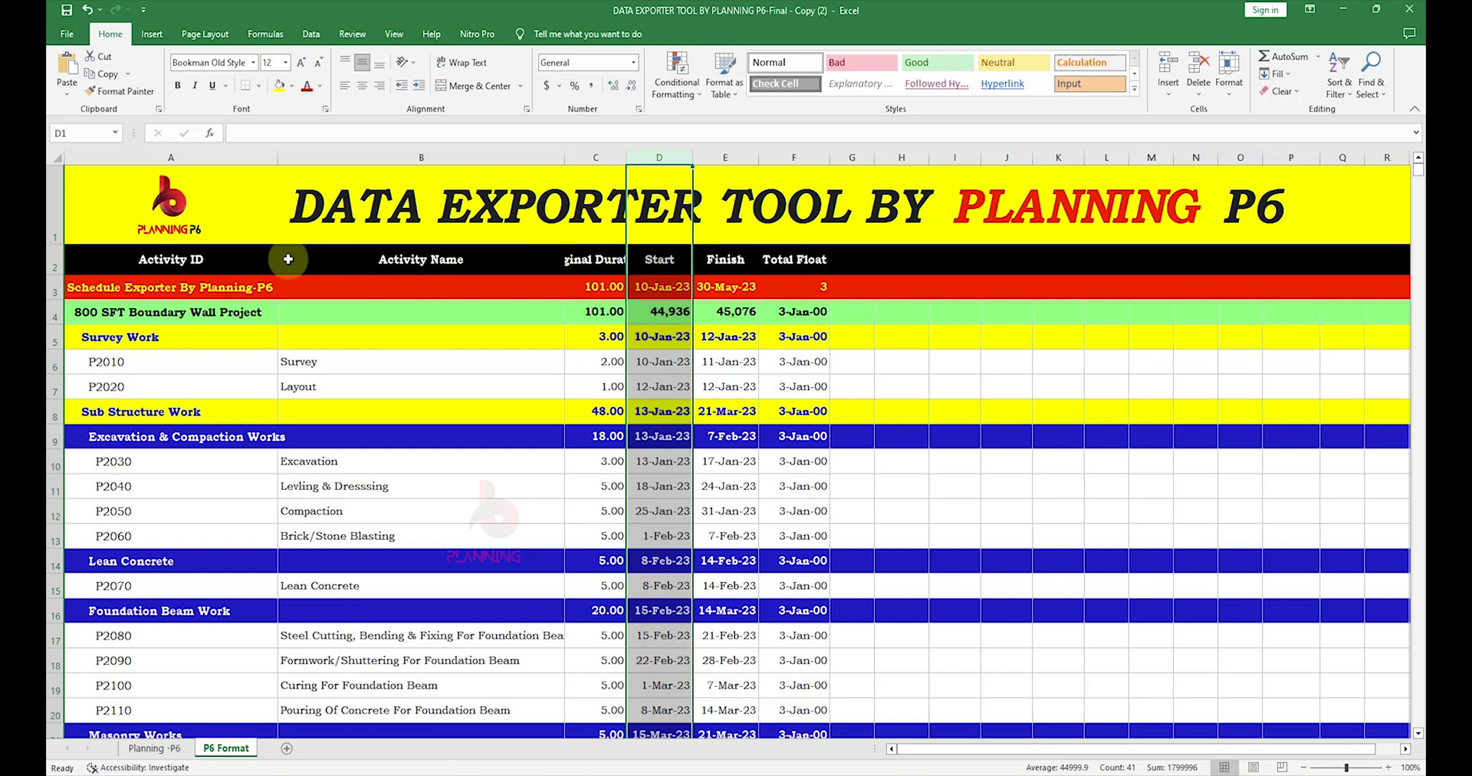
click(224, 259)
drag(225, 259, 836, 259)
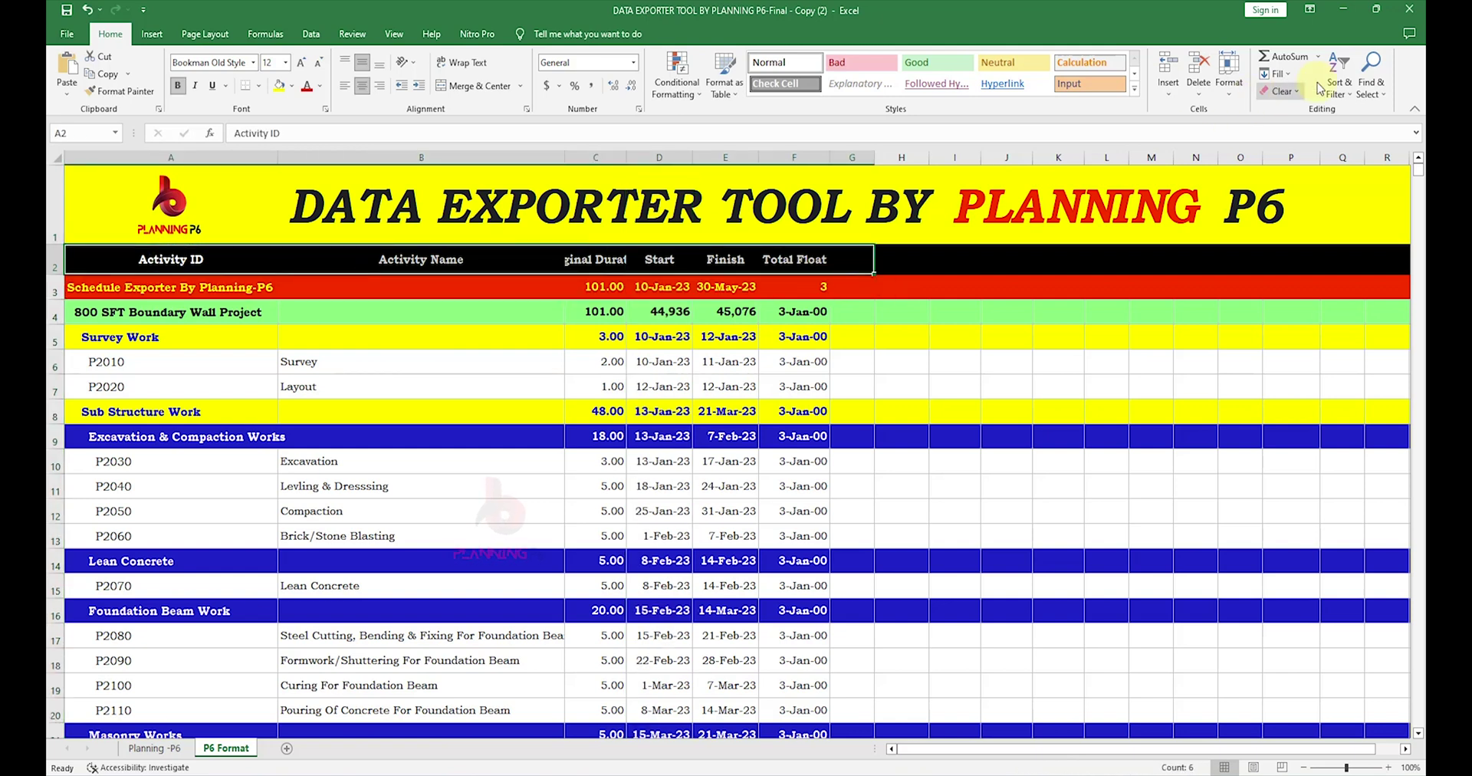
click(1342, 85)
click(1358, 162)
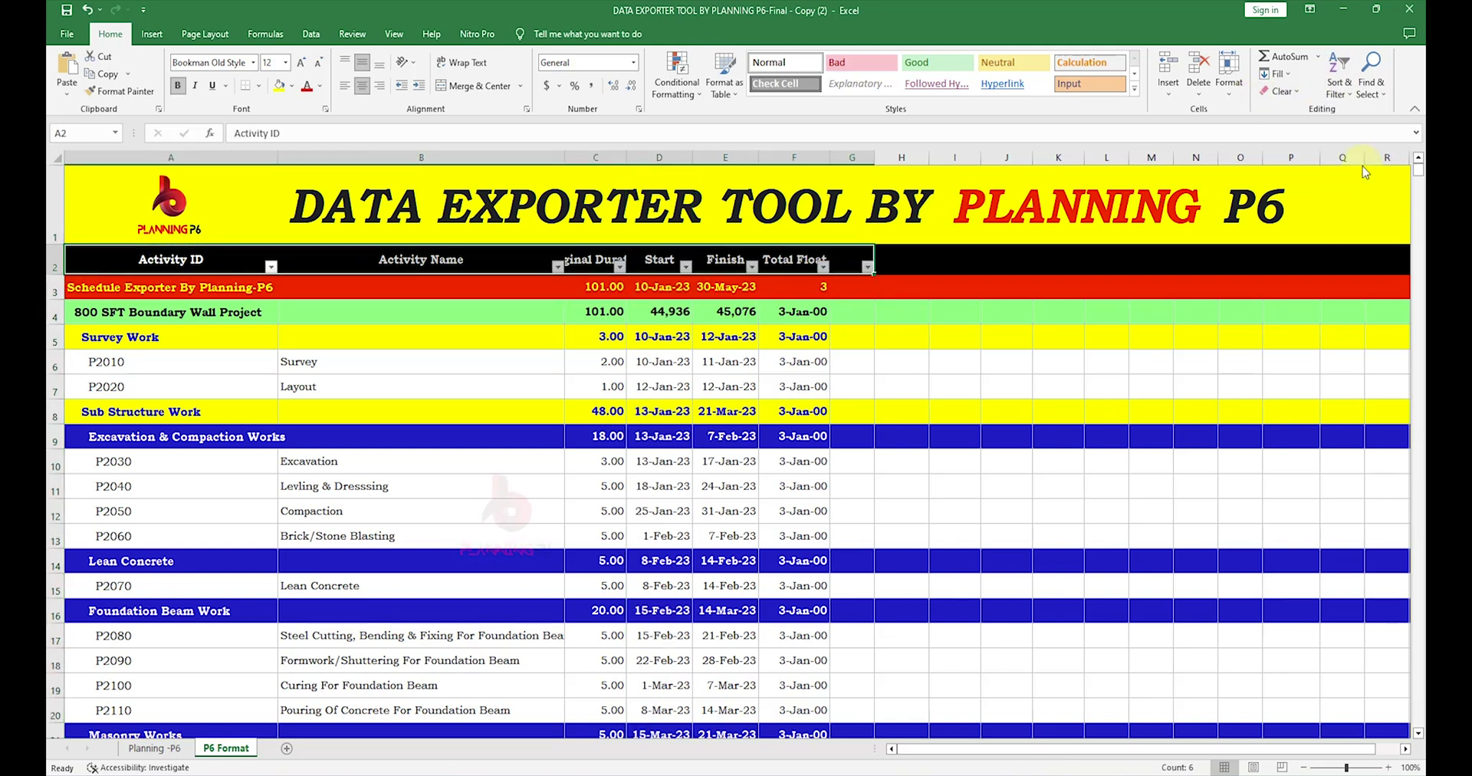
click(880, 385)
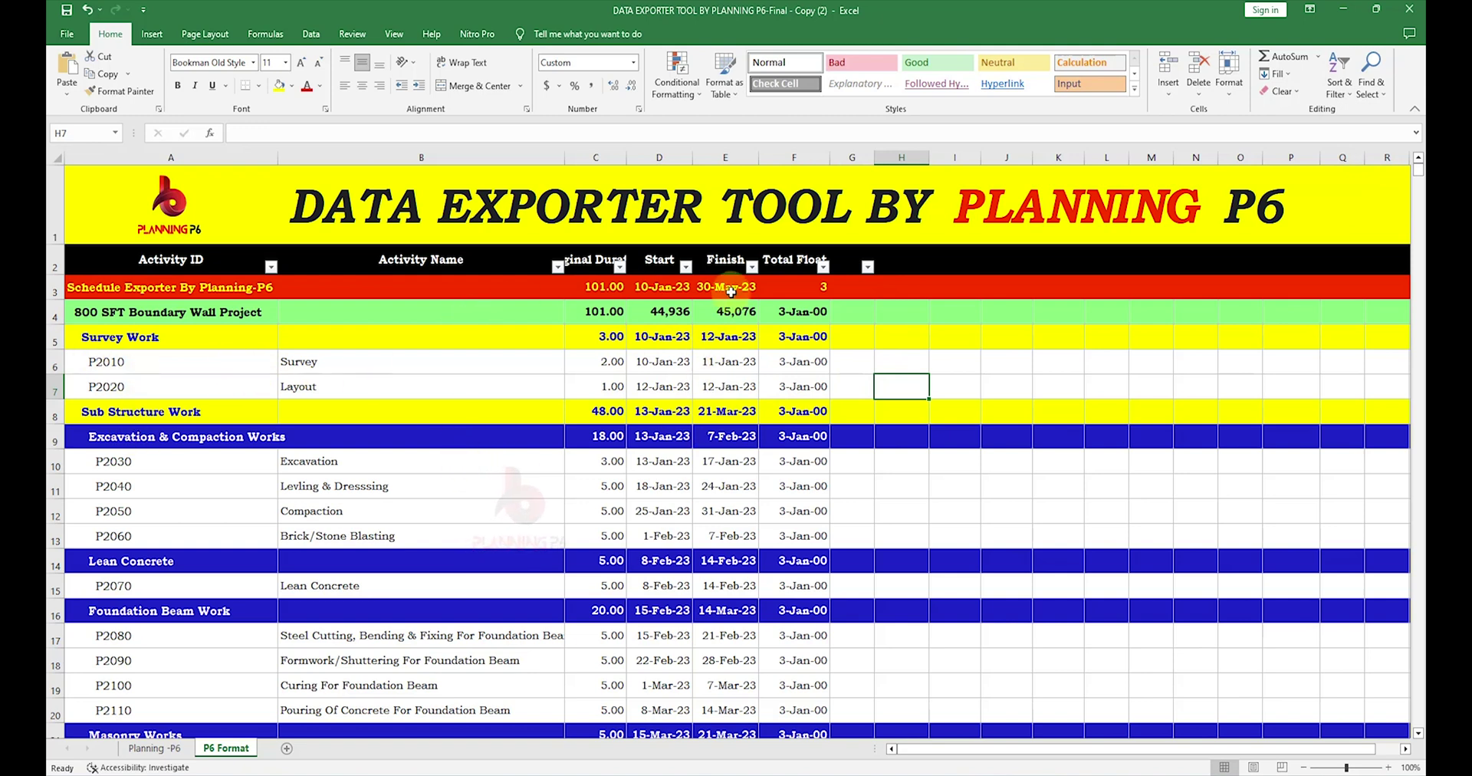
click(271, 266)
mouse_move(165, 377)
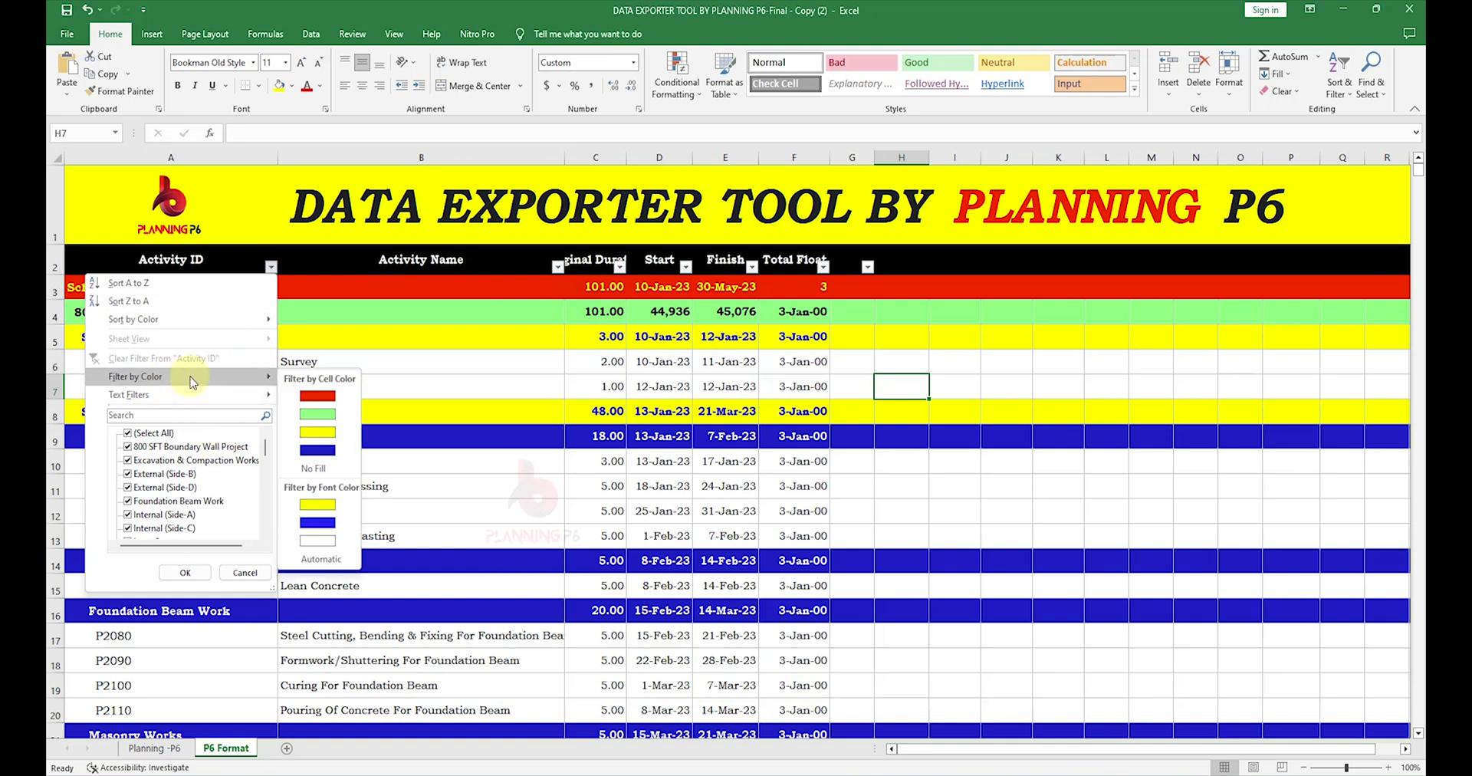
click(319, 433)
click(524, 535)
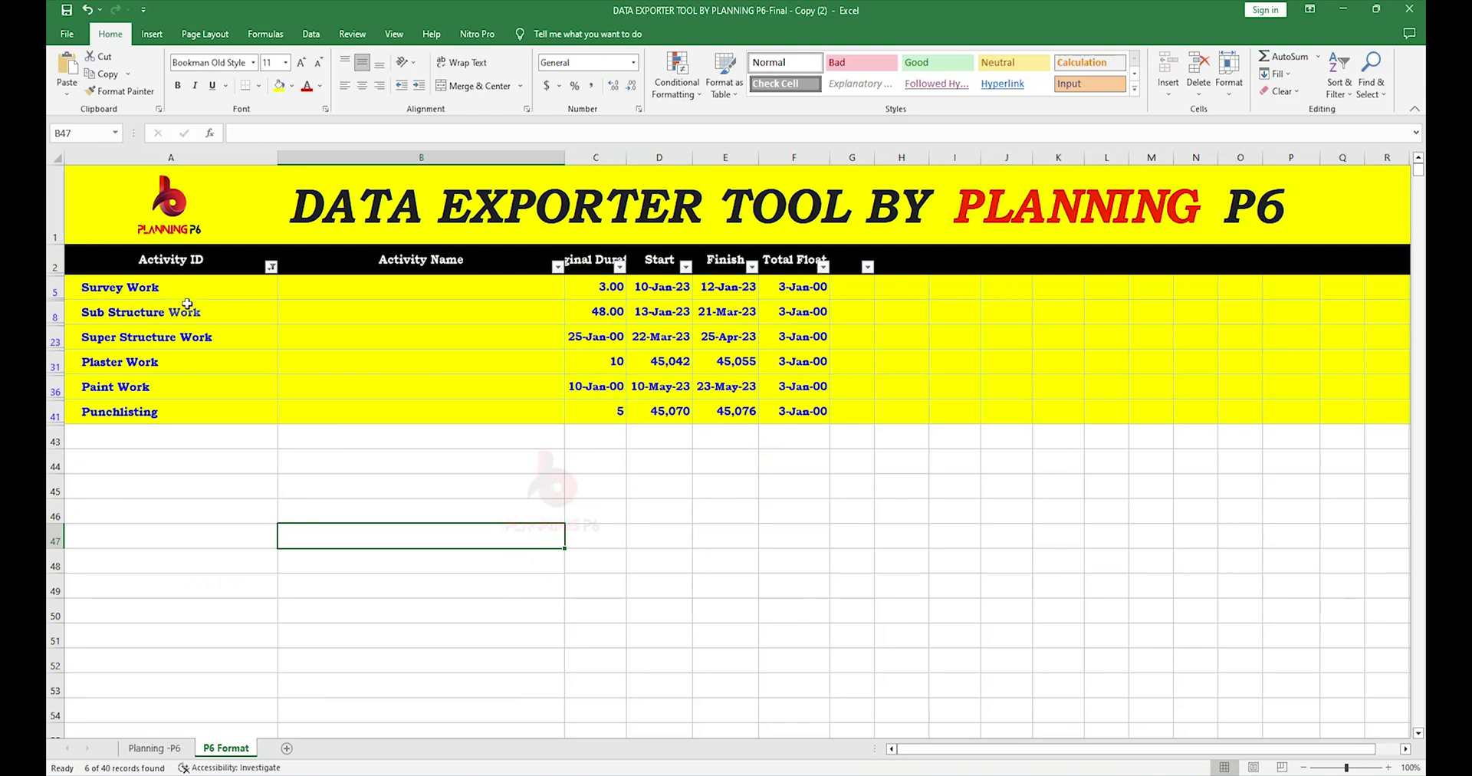
click(270, 266)
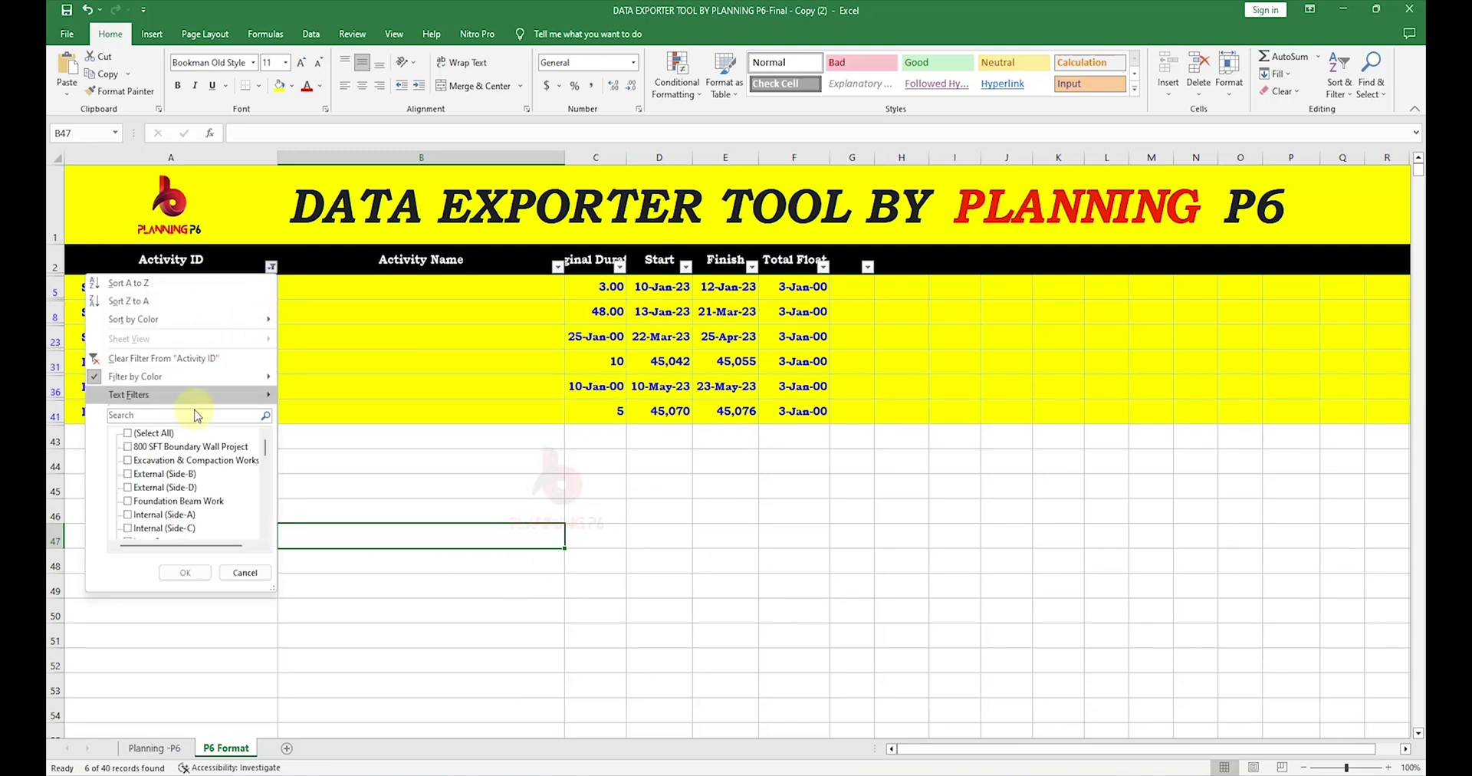
click(153, 433)
click(185, 573)
click(298, 531)
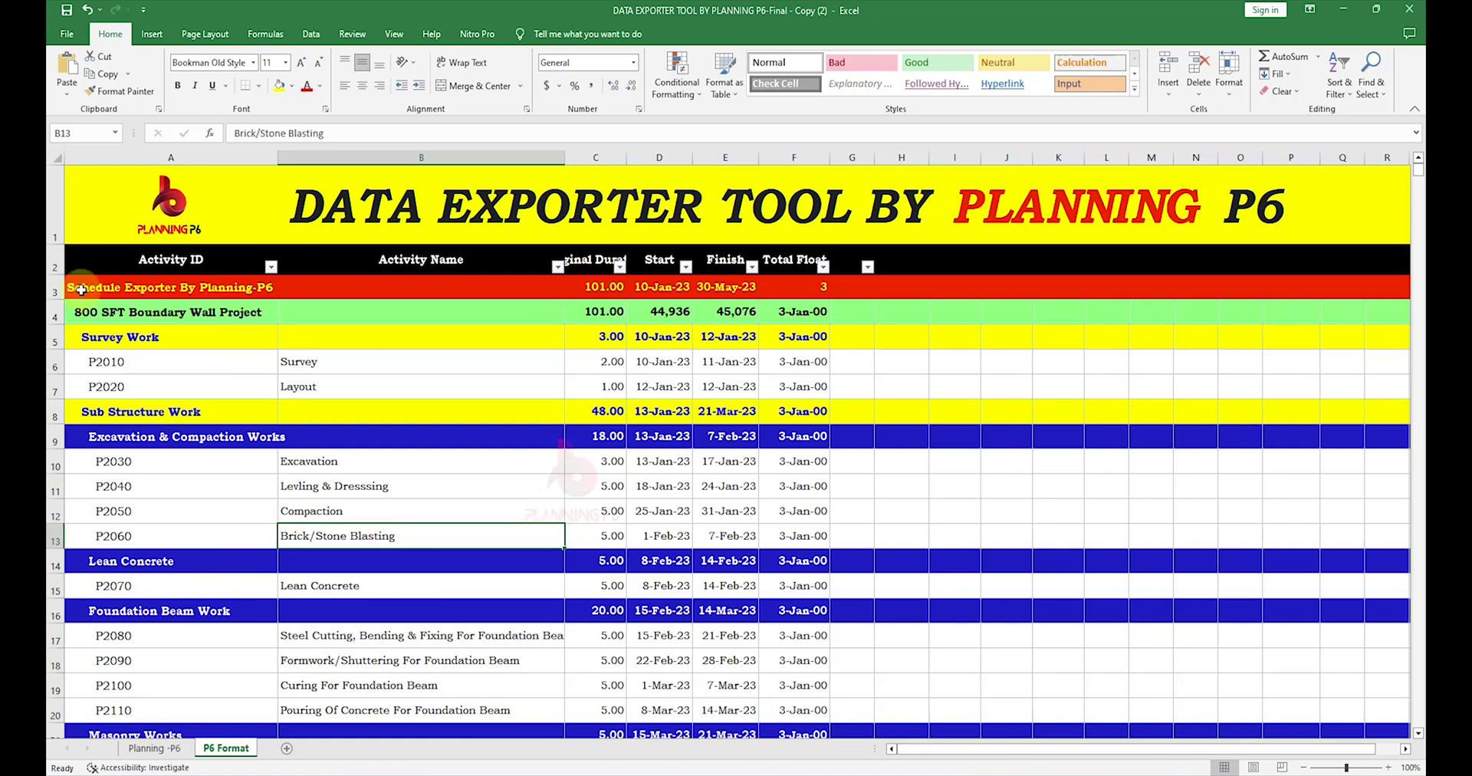
- Group rows 3–42 into an outline and test collapsing and expanding it with levels 1 and 2
drag(52, 289, 53, 713)
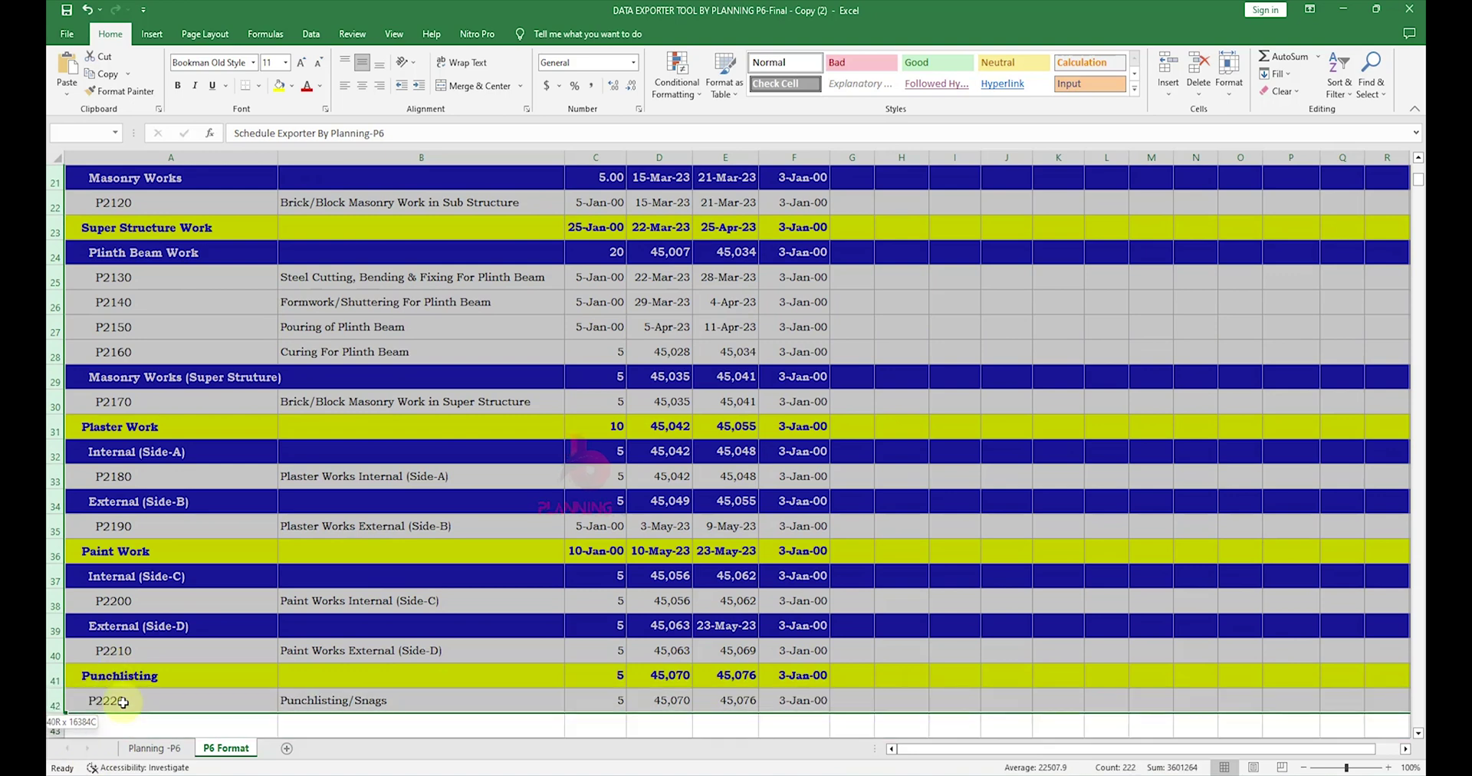
scroll(568, 460, up, 7)
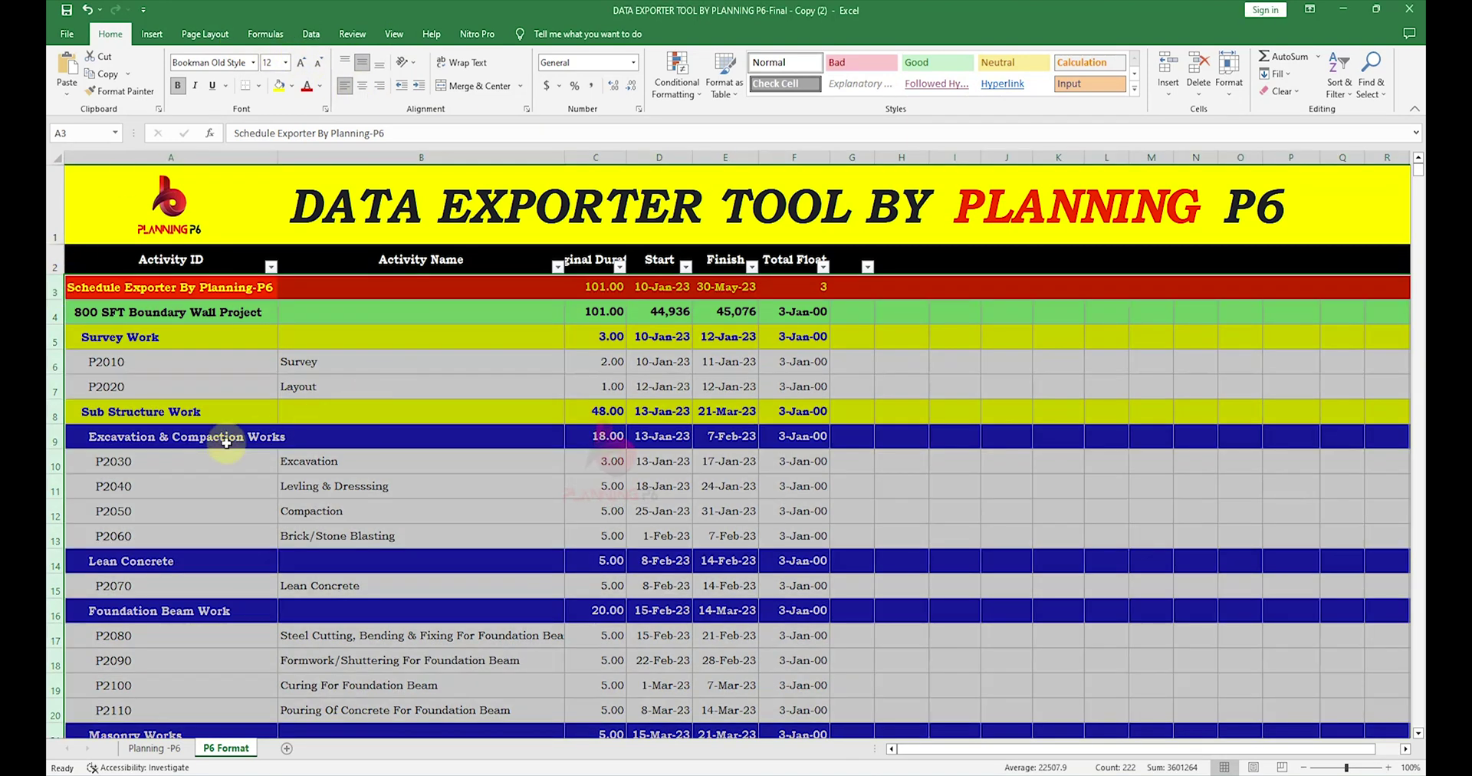
click(354, 35)
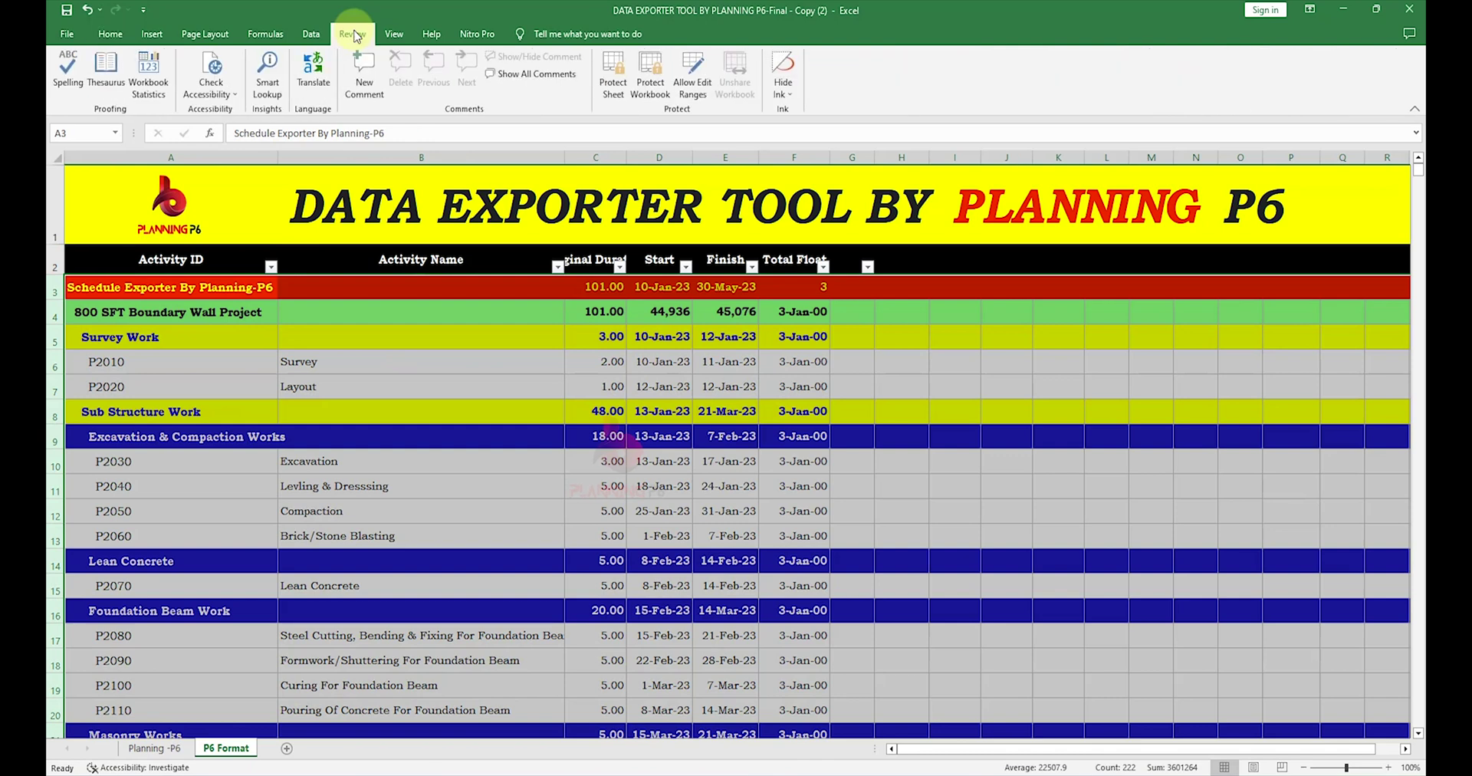
click(320, 36)
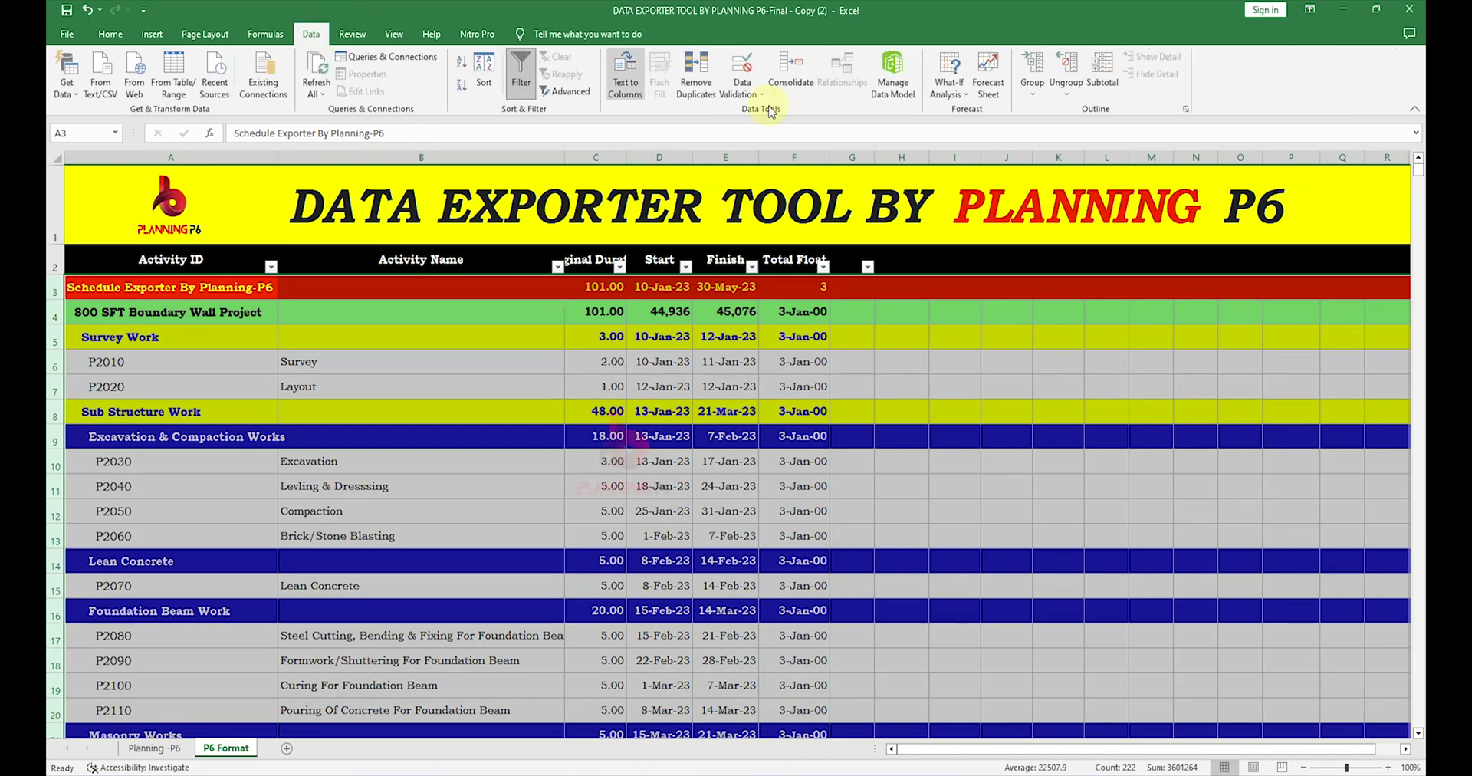
click(1033, 88)
click(1044, 111)
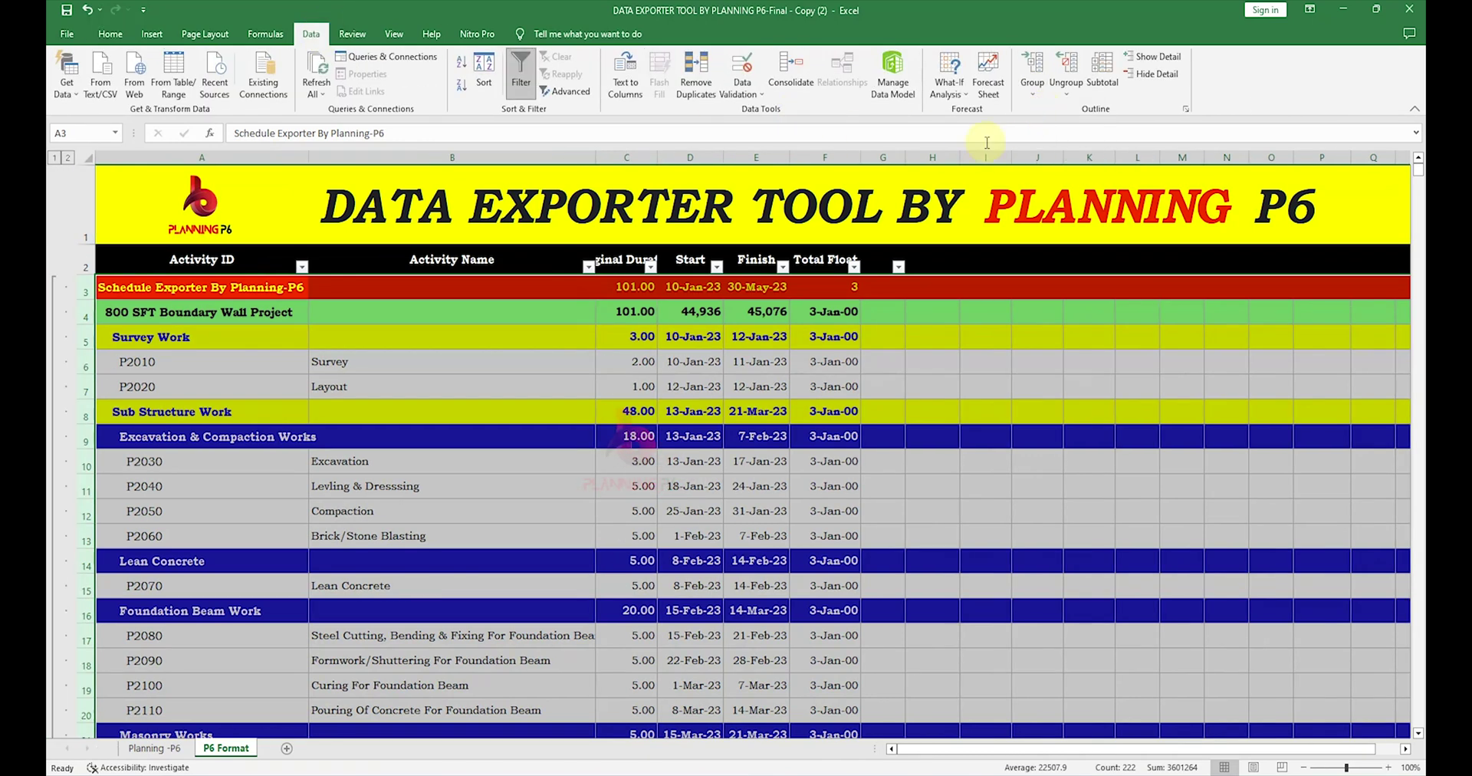
click(450, 536)
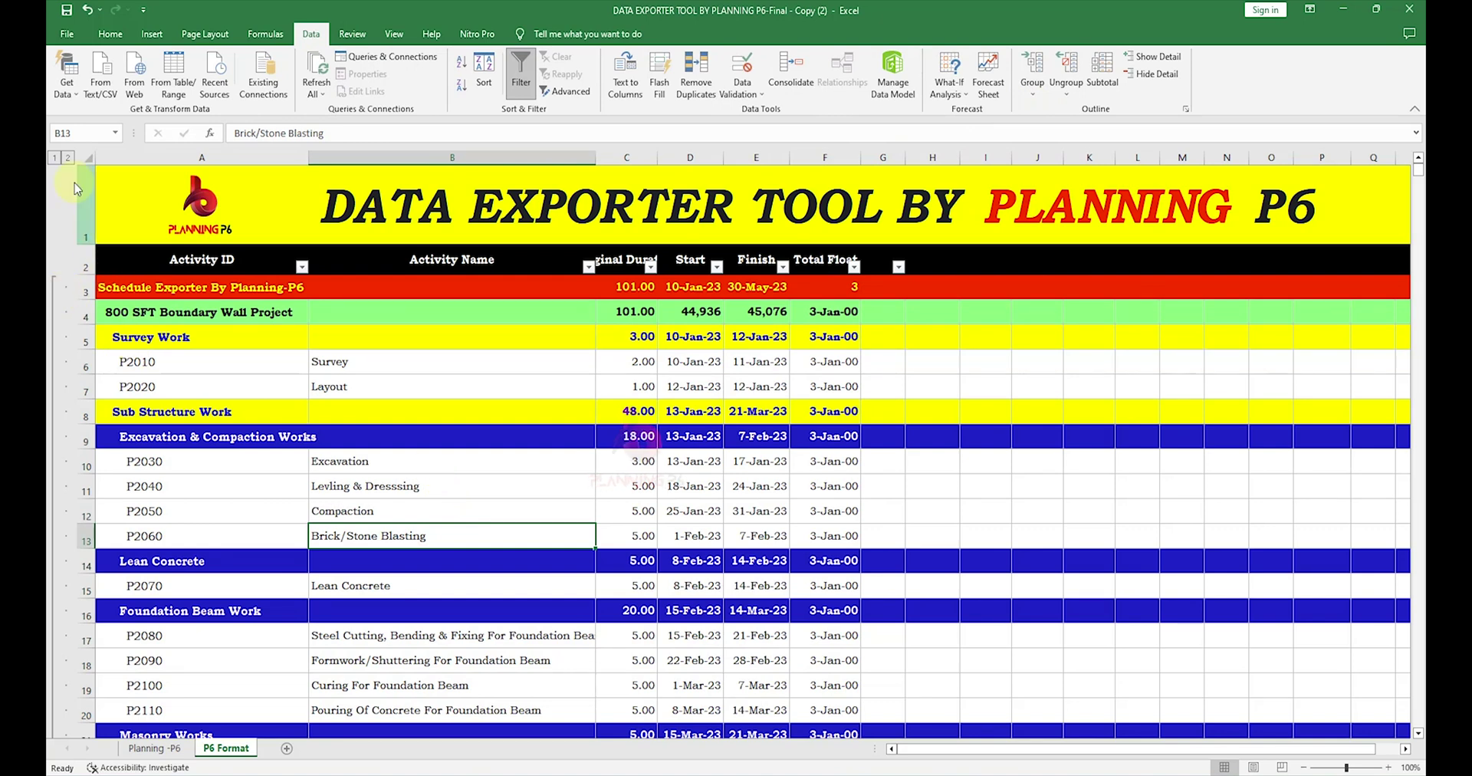
click(56, 158)
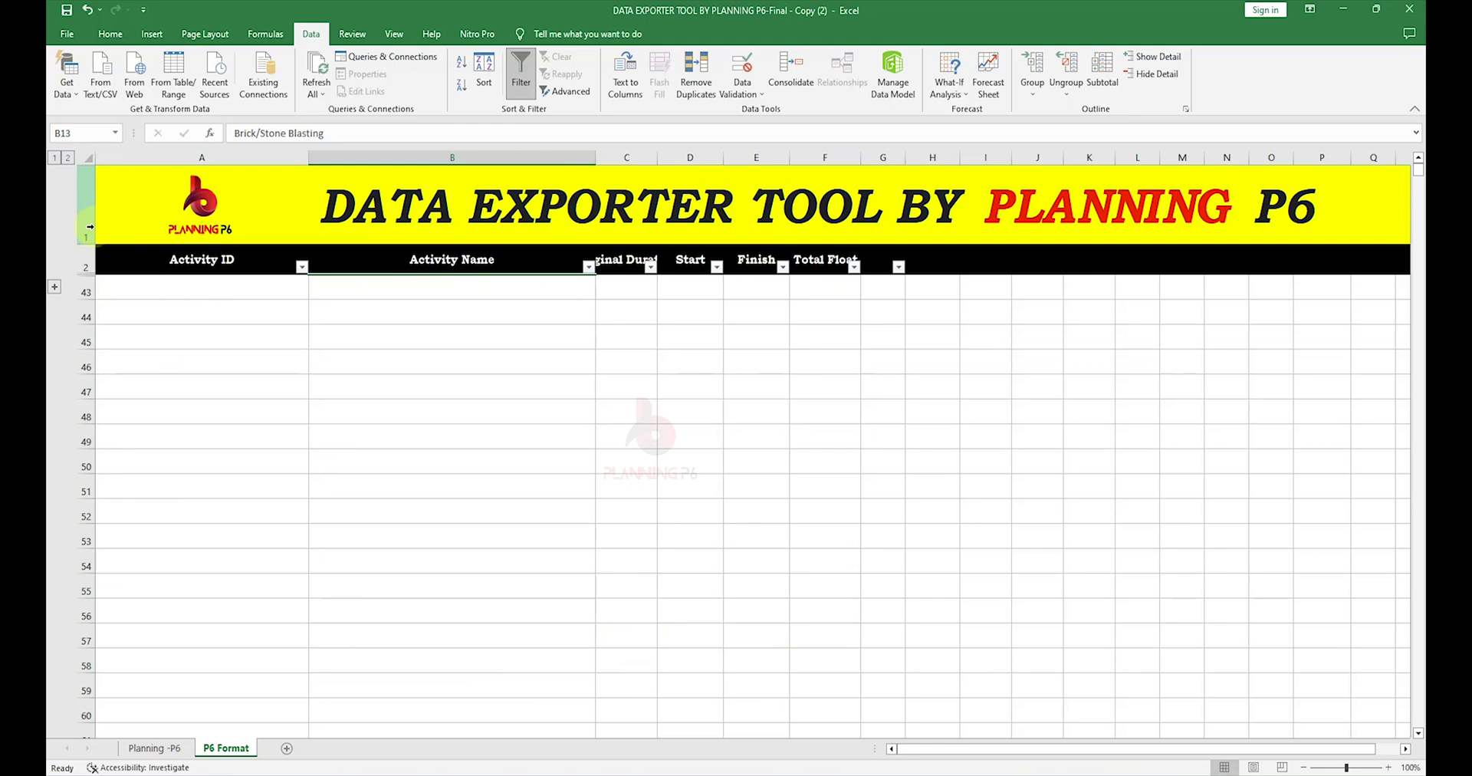
click(68, 157)
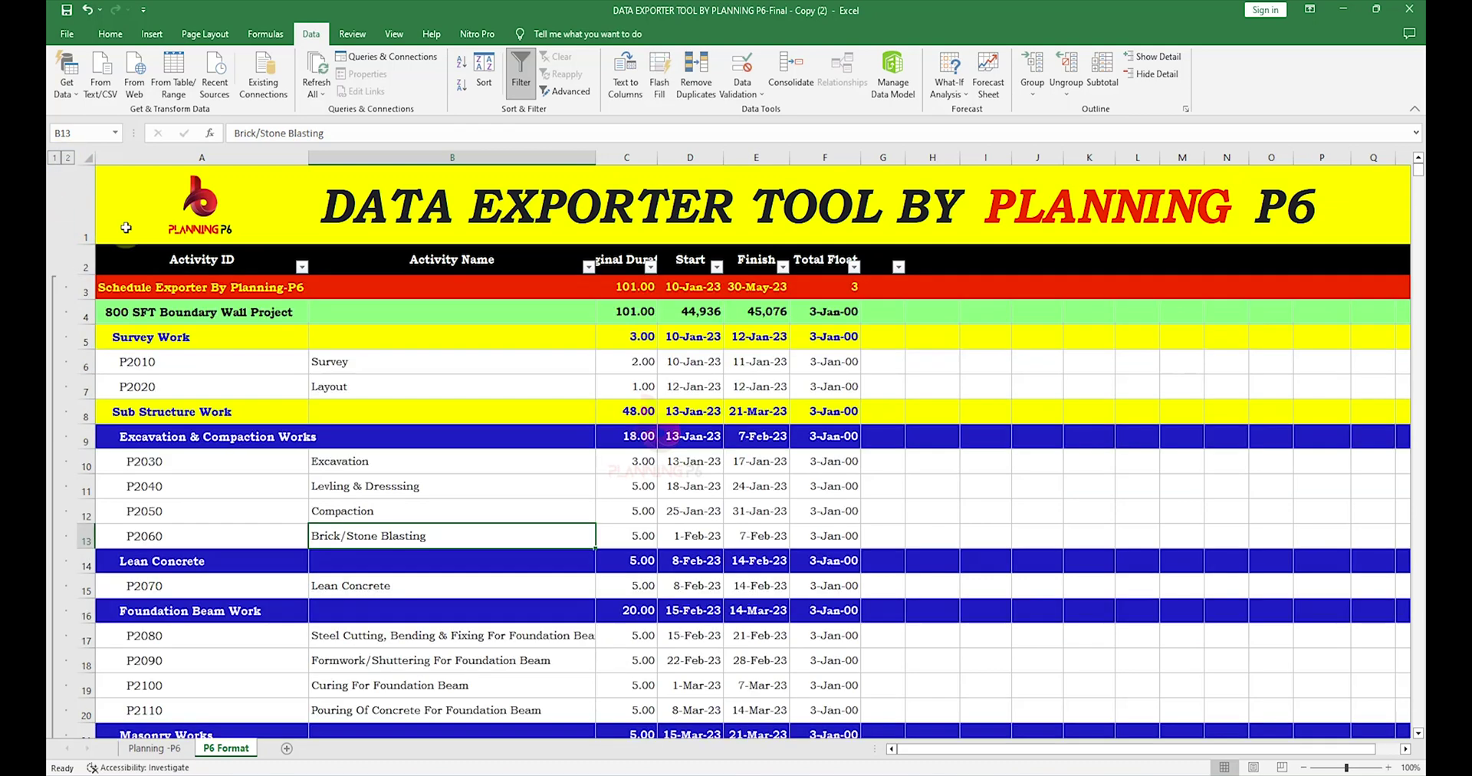
- Group rows 4–42 as a nested second outline level
click(157, 354)
drag(87, 311, 156, 650)
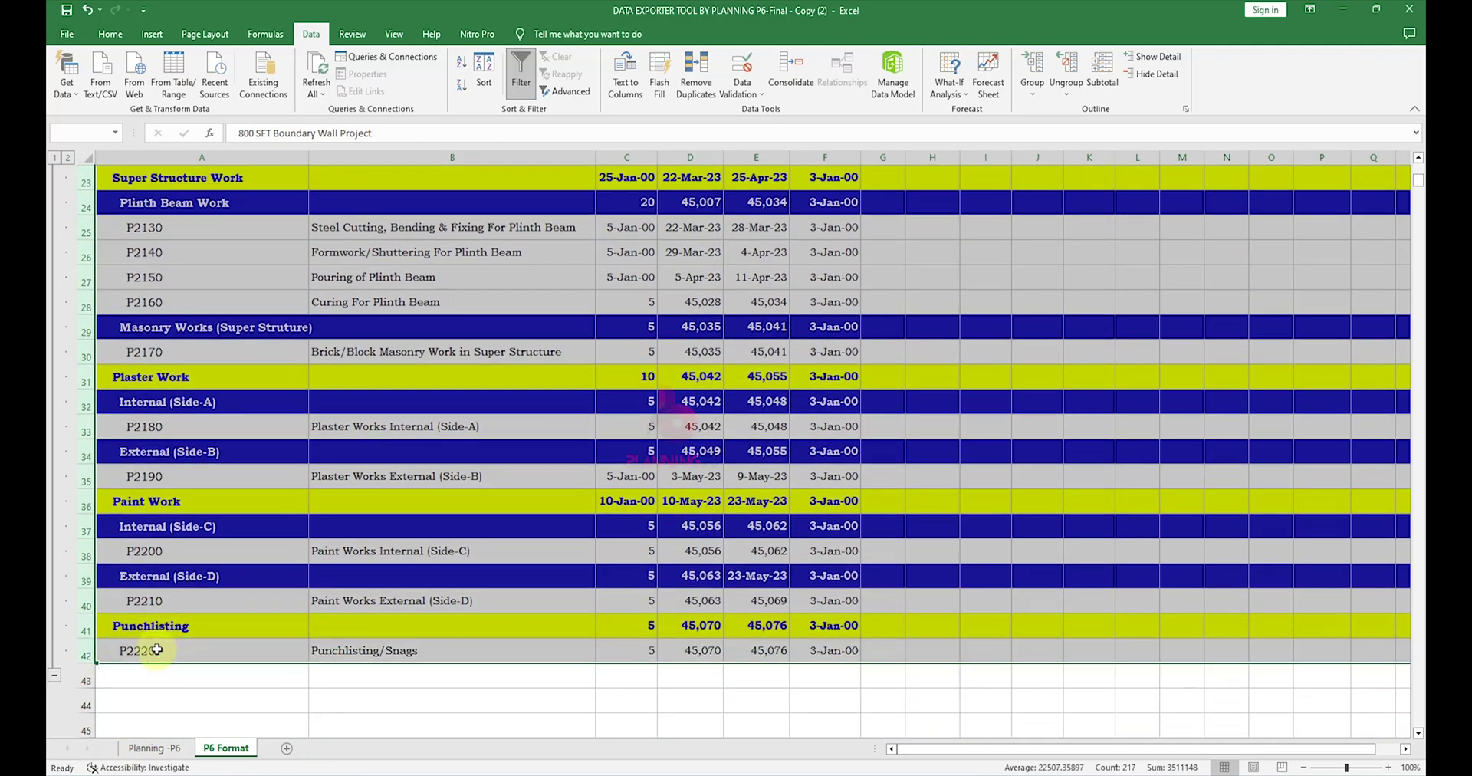
click(1032, 90)
click(1062, 111)
scroll(429, 421, up, 7)
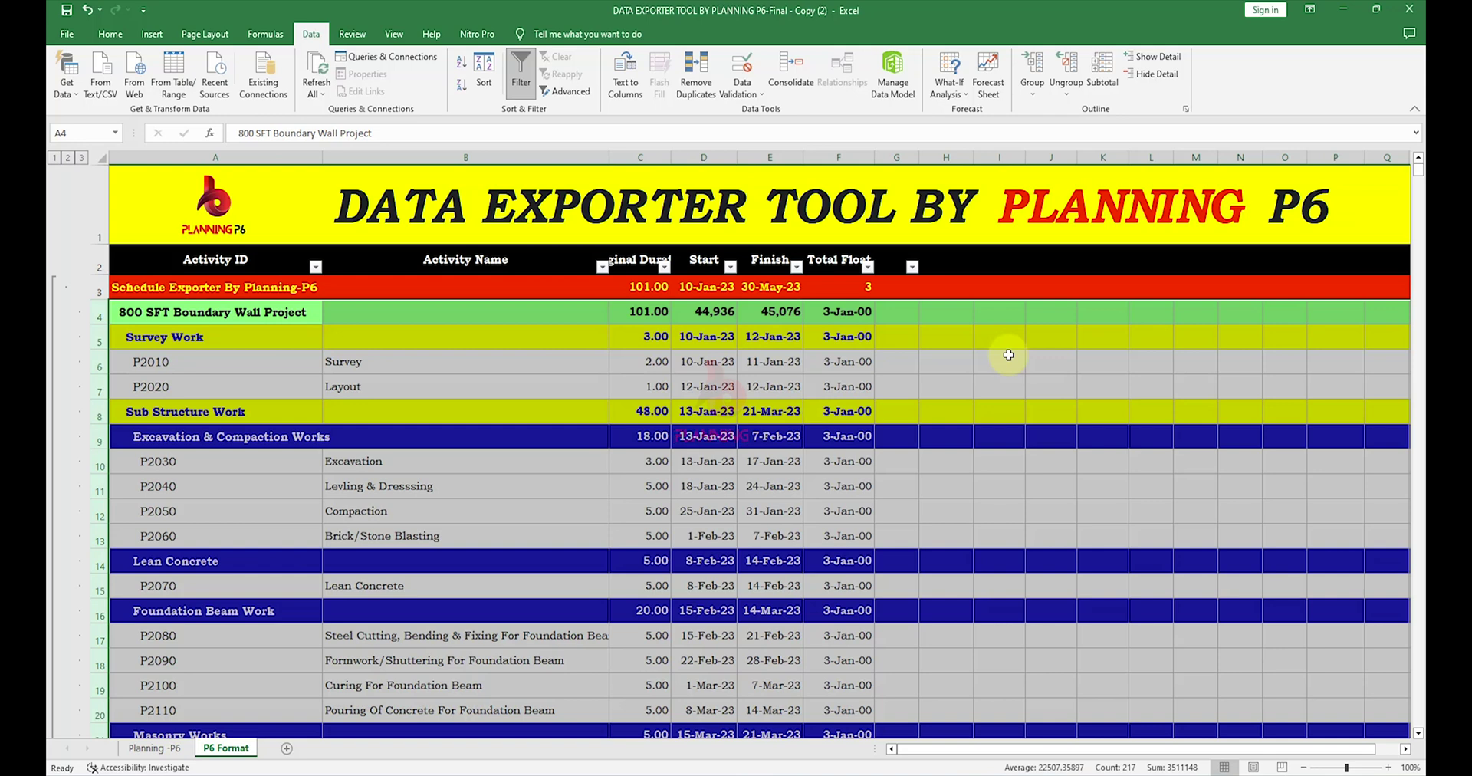
click(856, 311)
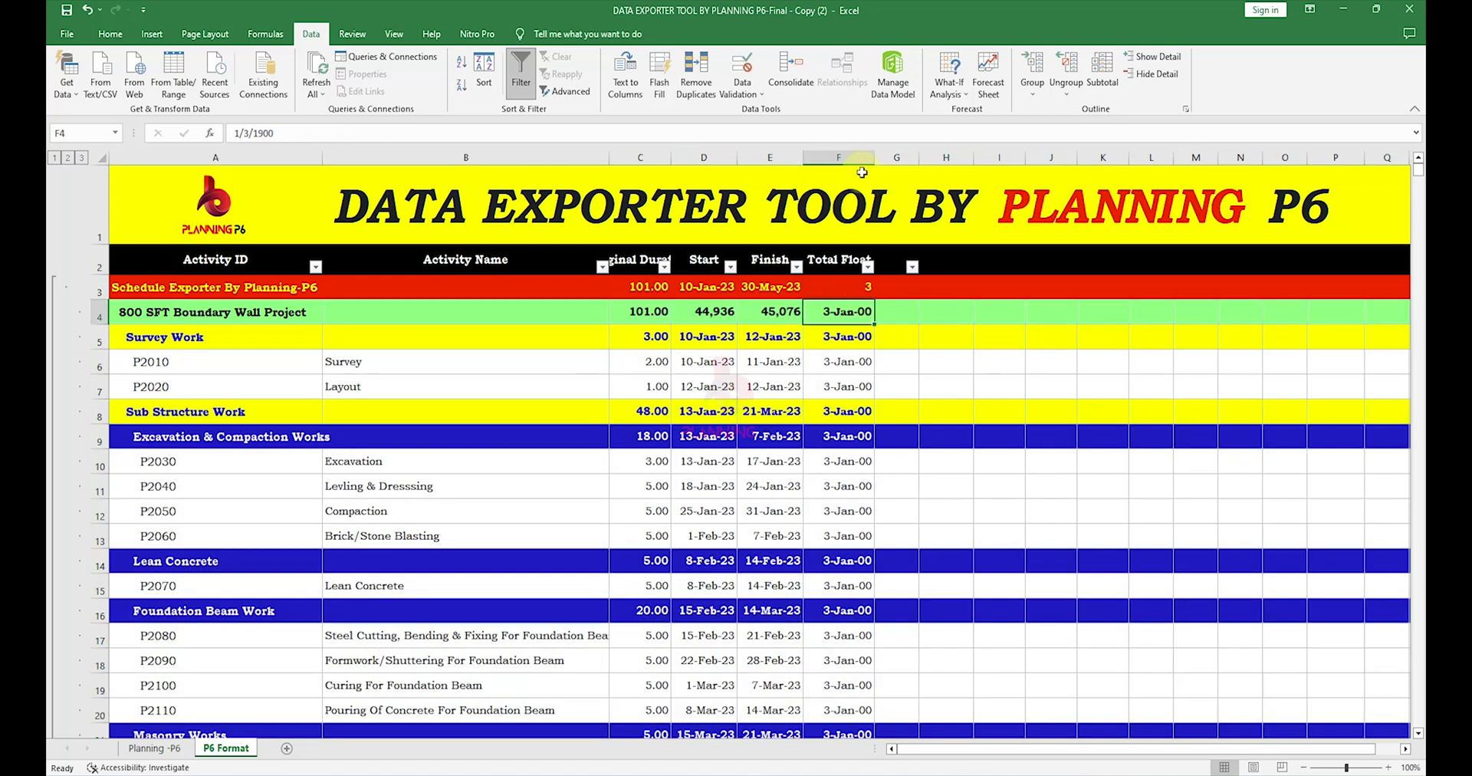
click(860, 150)
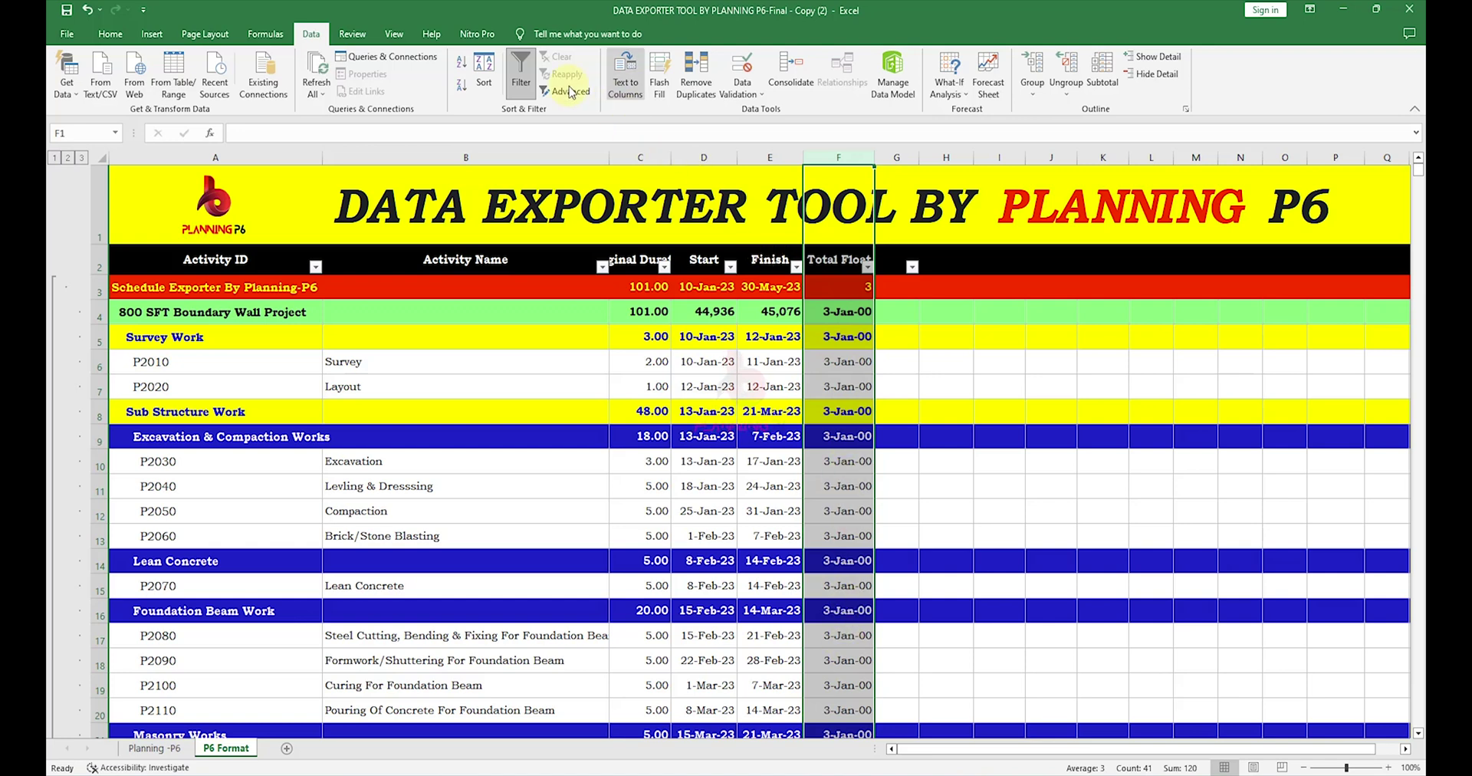
- Format the Total Float column as Number with two decimals (3.00), briefly trying Percent first
click(110, 34)
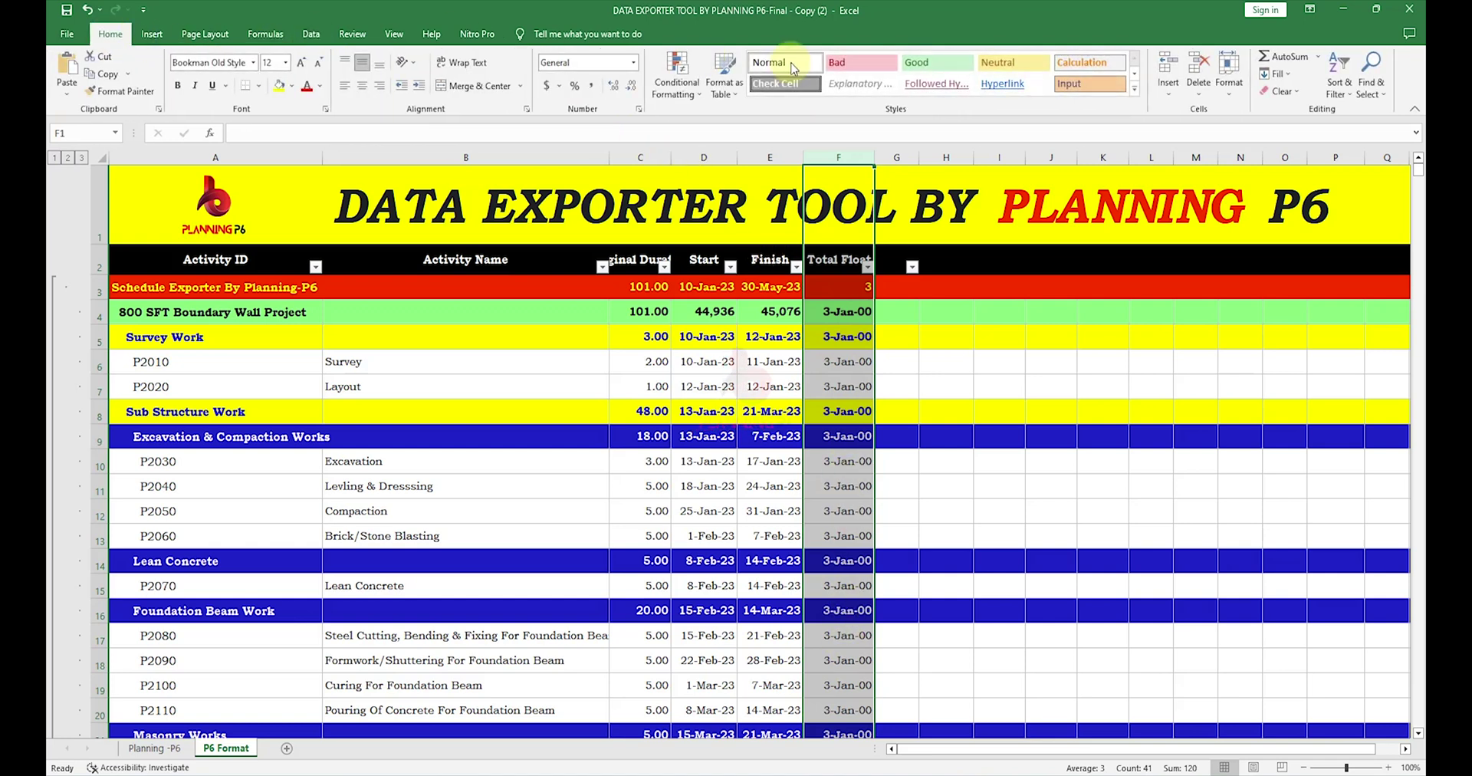
click(633, 62)
click(607, 120)
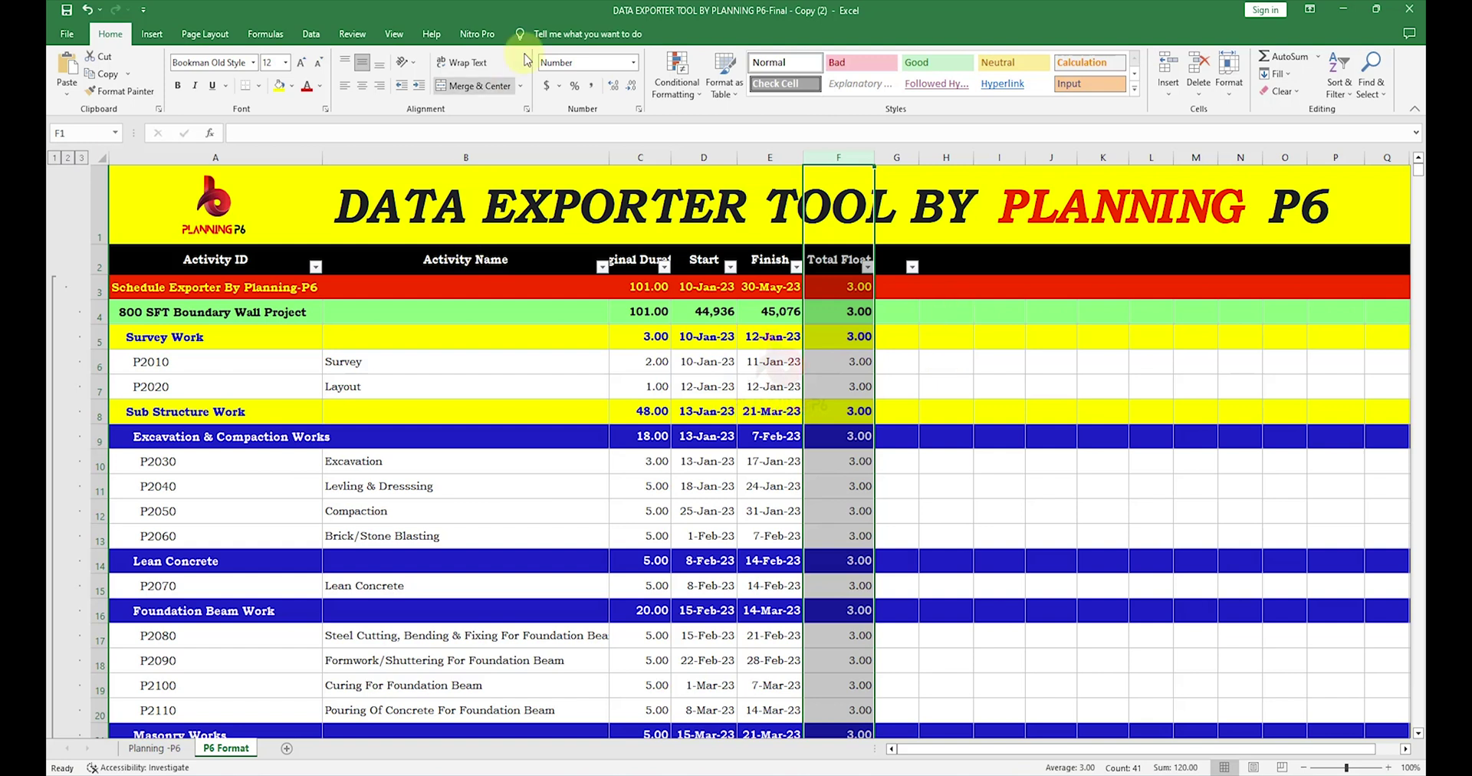
click(576, 86)
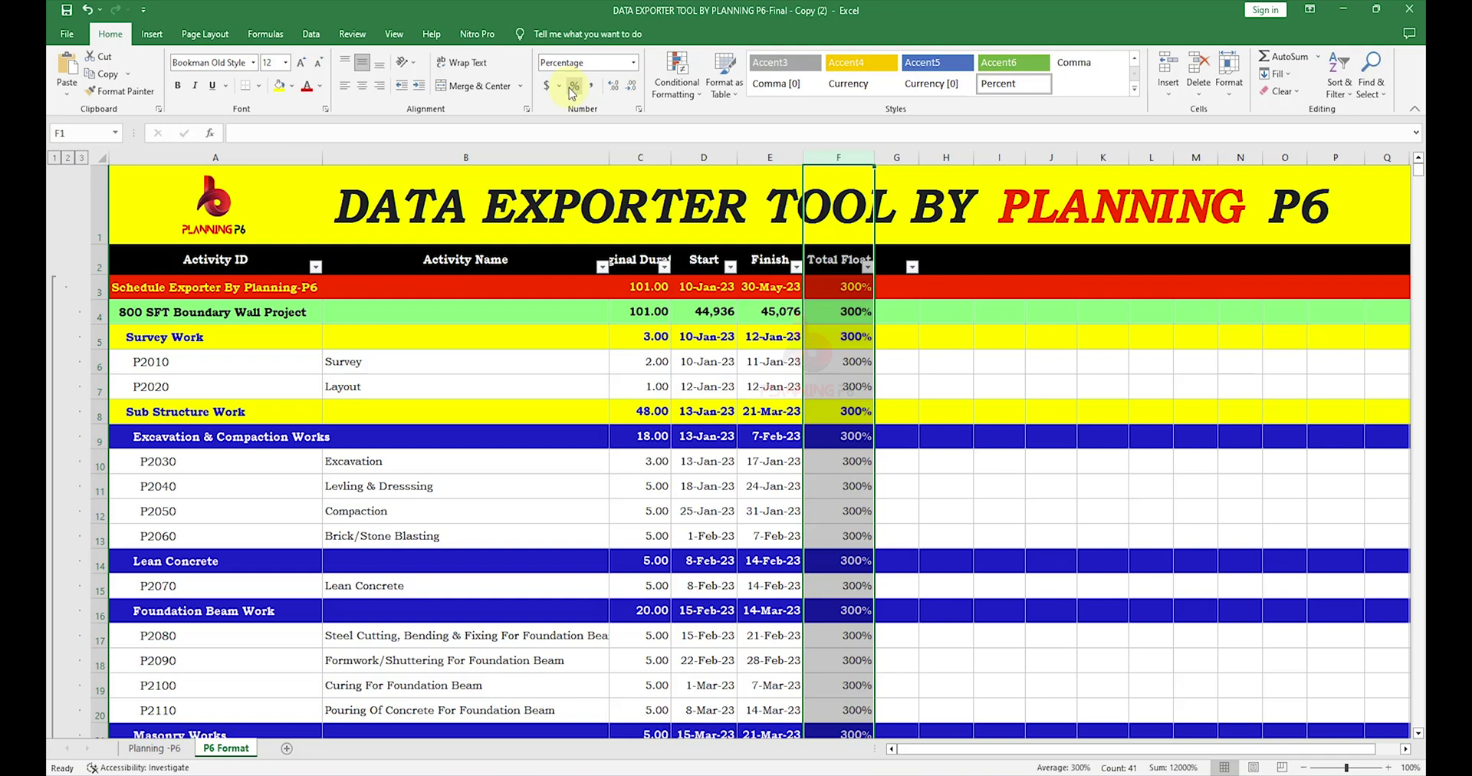
click(635, 68)
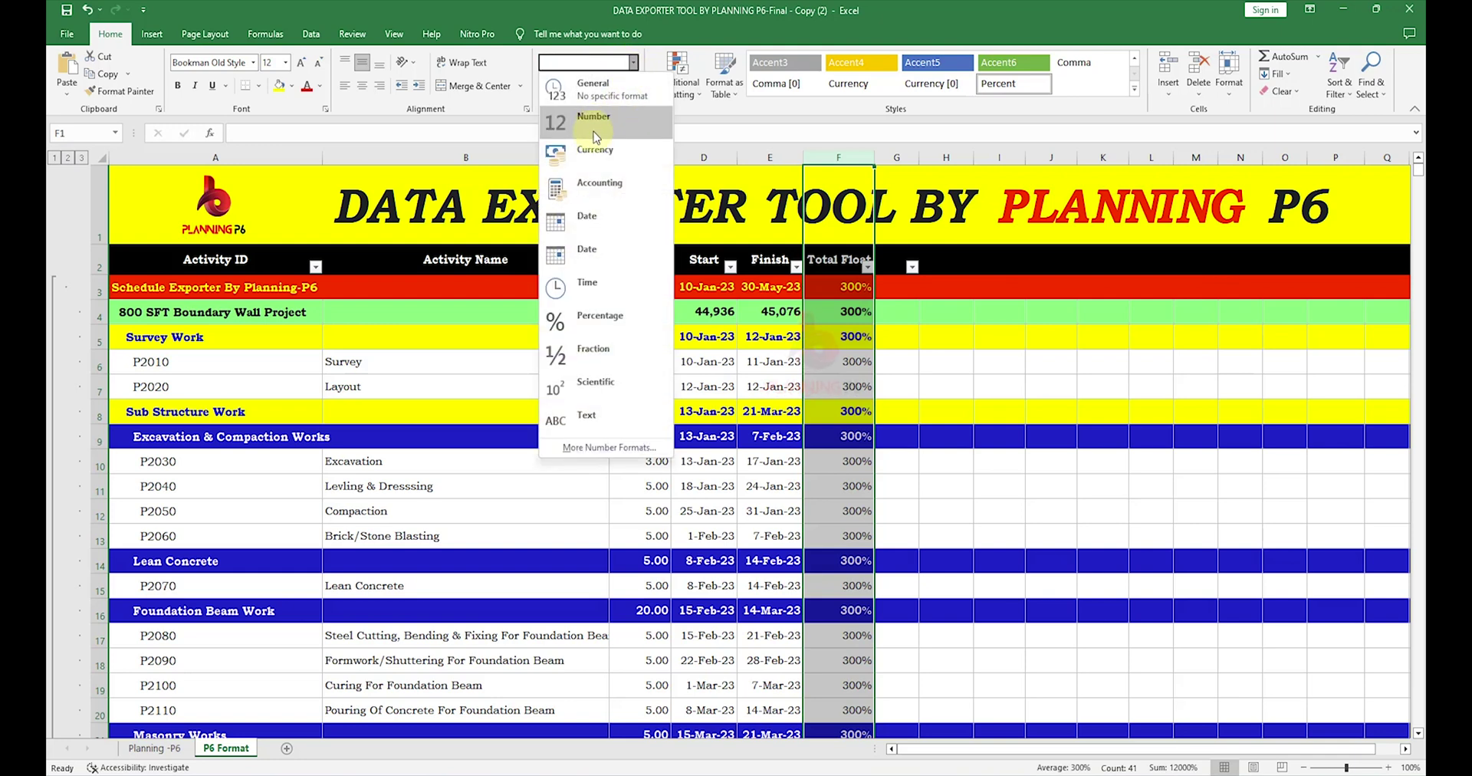
click(596, 123)
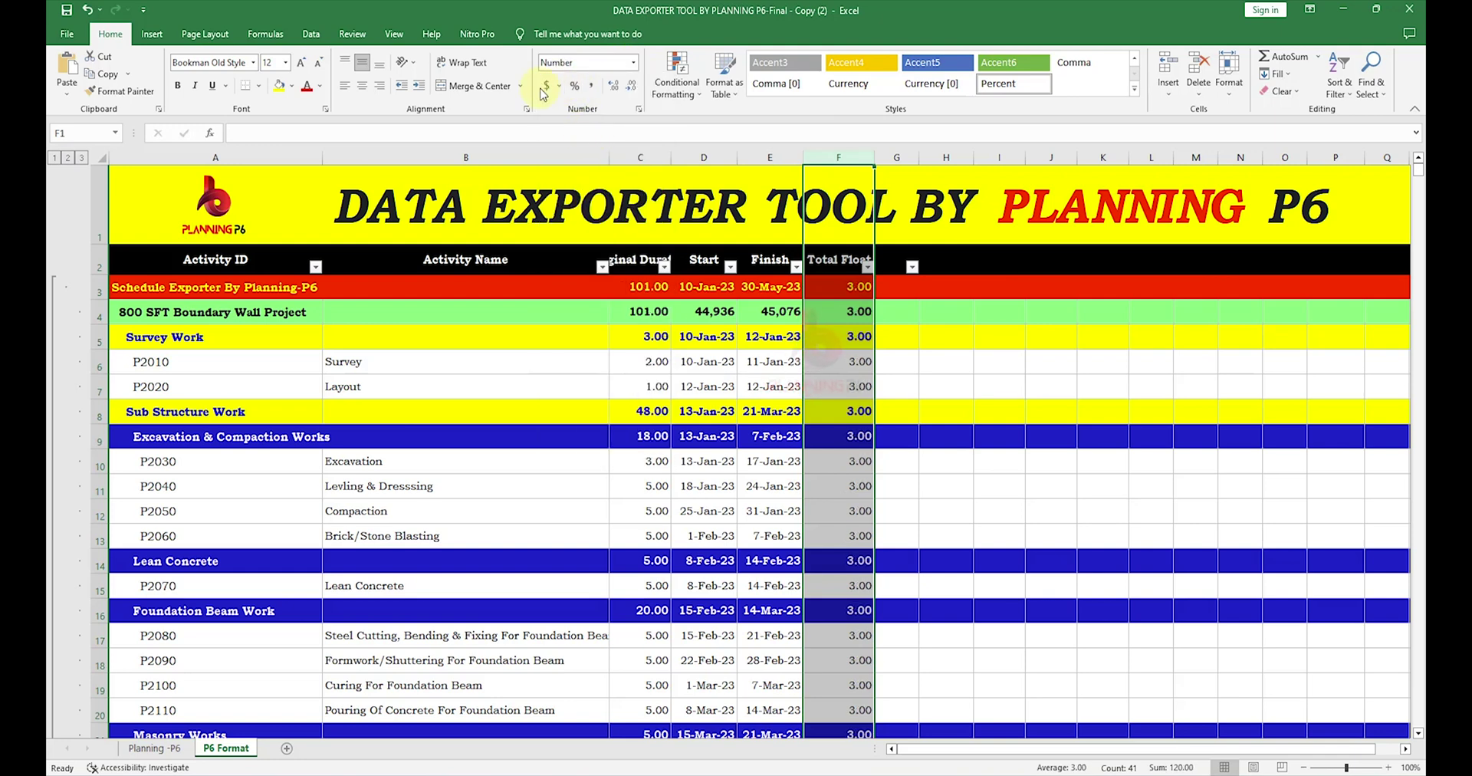
click(638, 110)
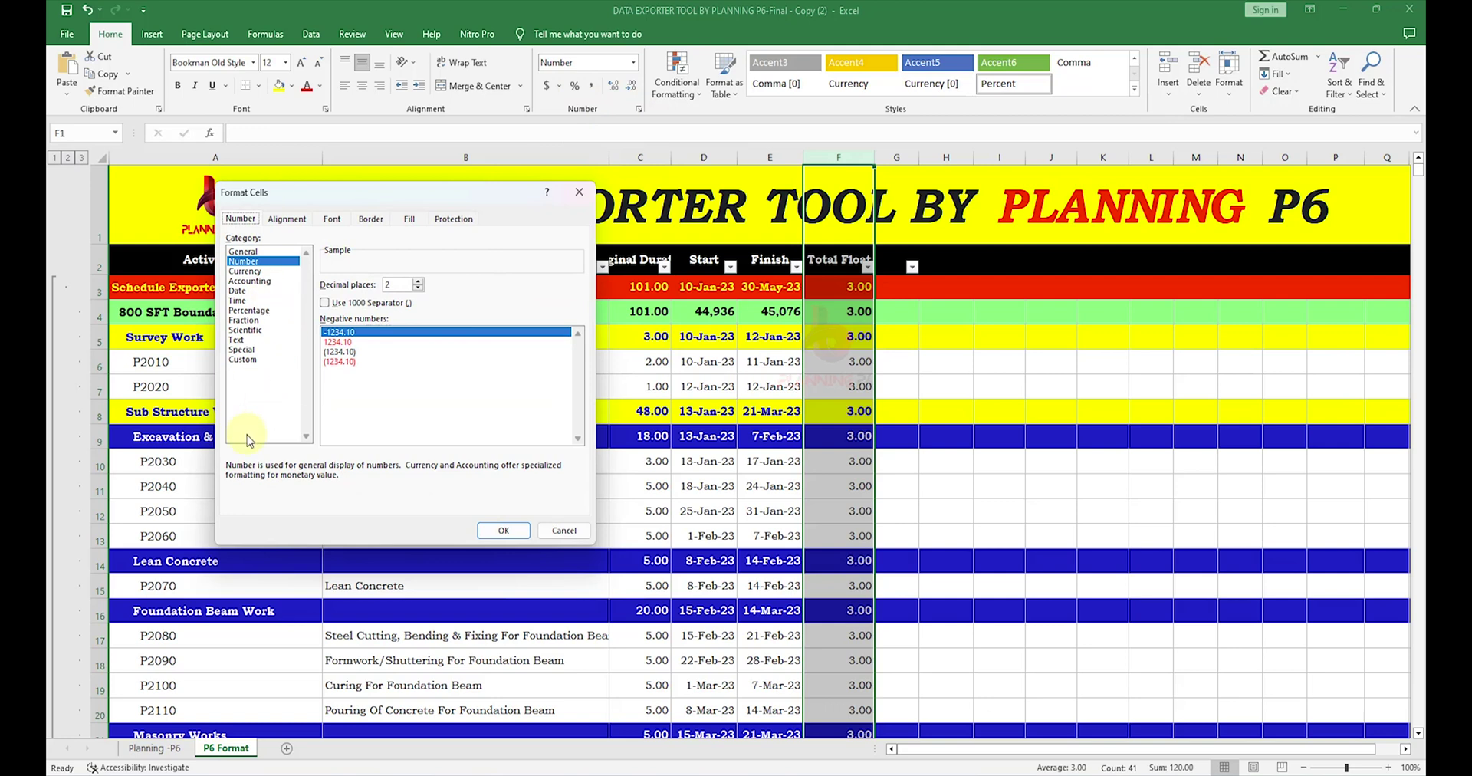
click(579, 192)
click(1000, 461)
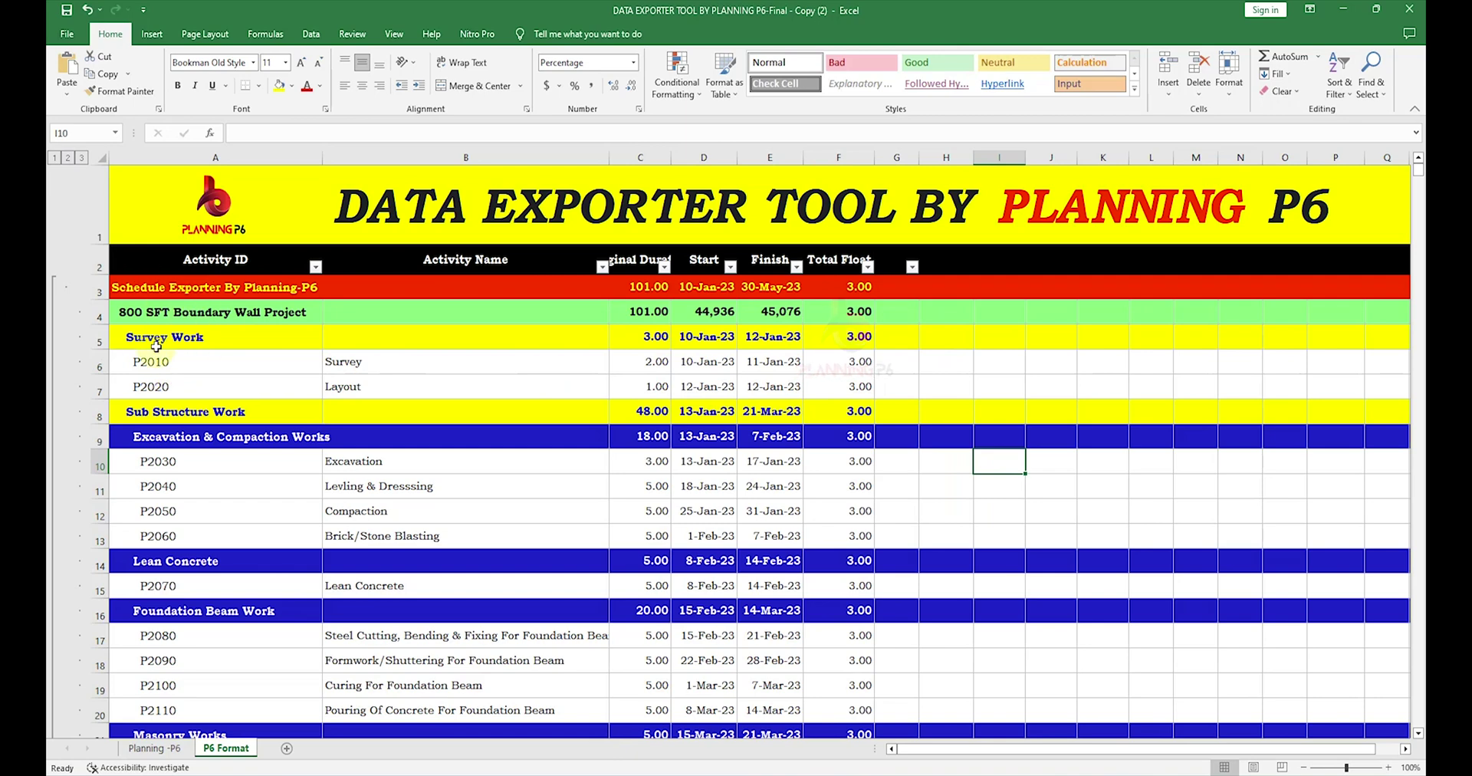
- Group rows 5–42, from Survey Work down, as another outline level
drag(102, 342, 145, 729)
key(shift+alt+Right)
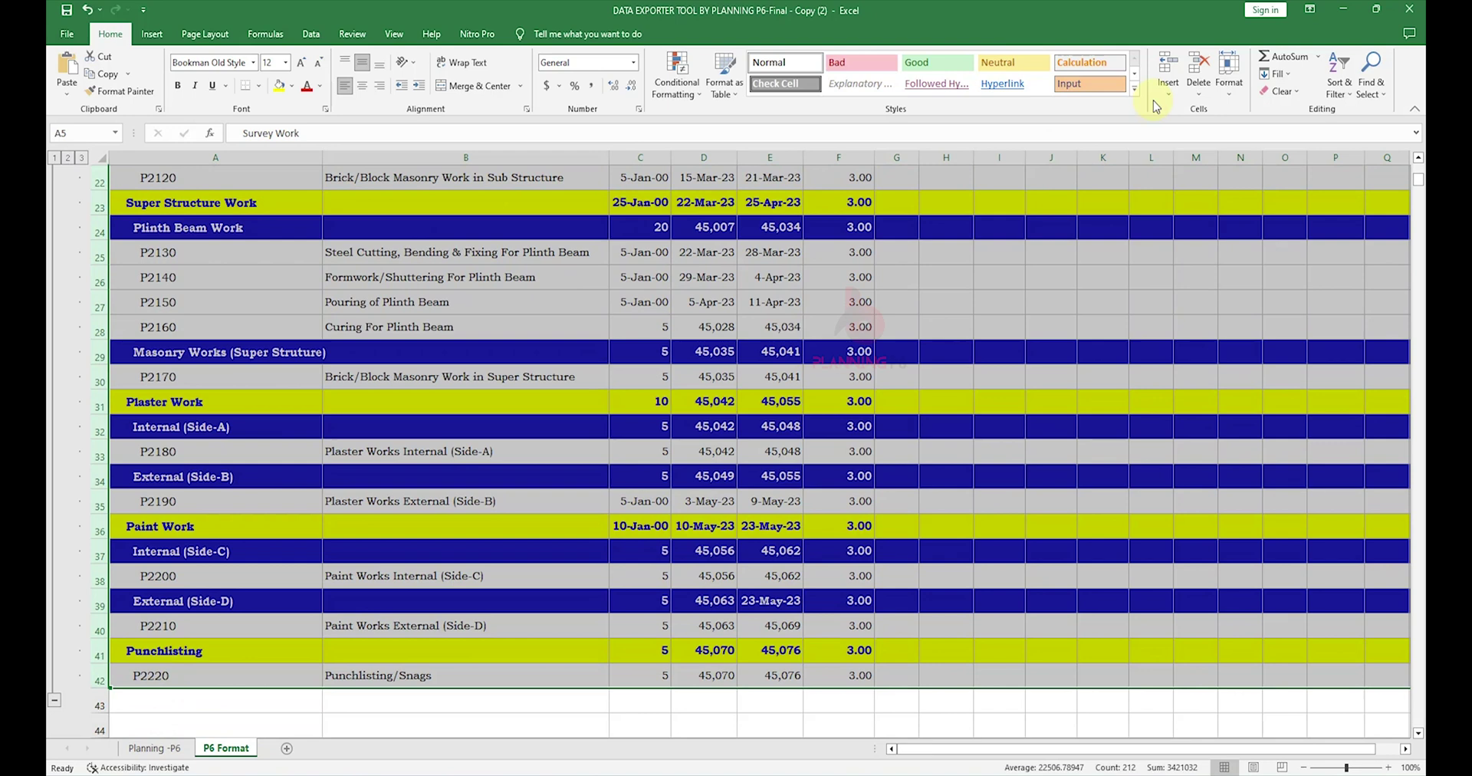
click(312, 34)
click(1044, 102)
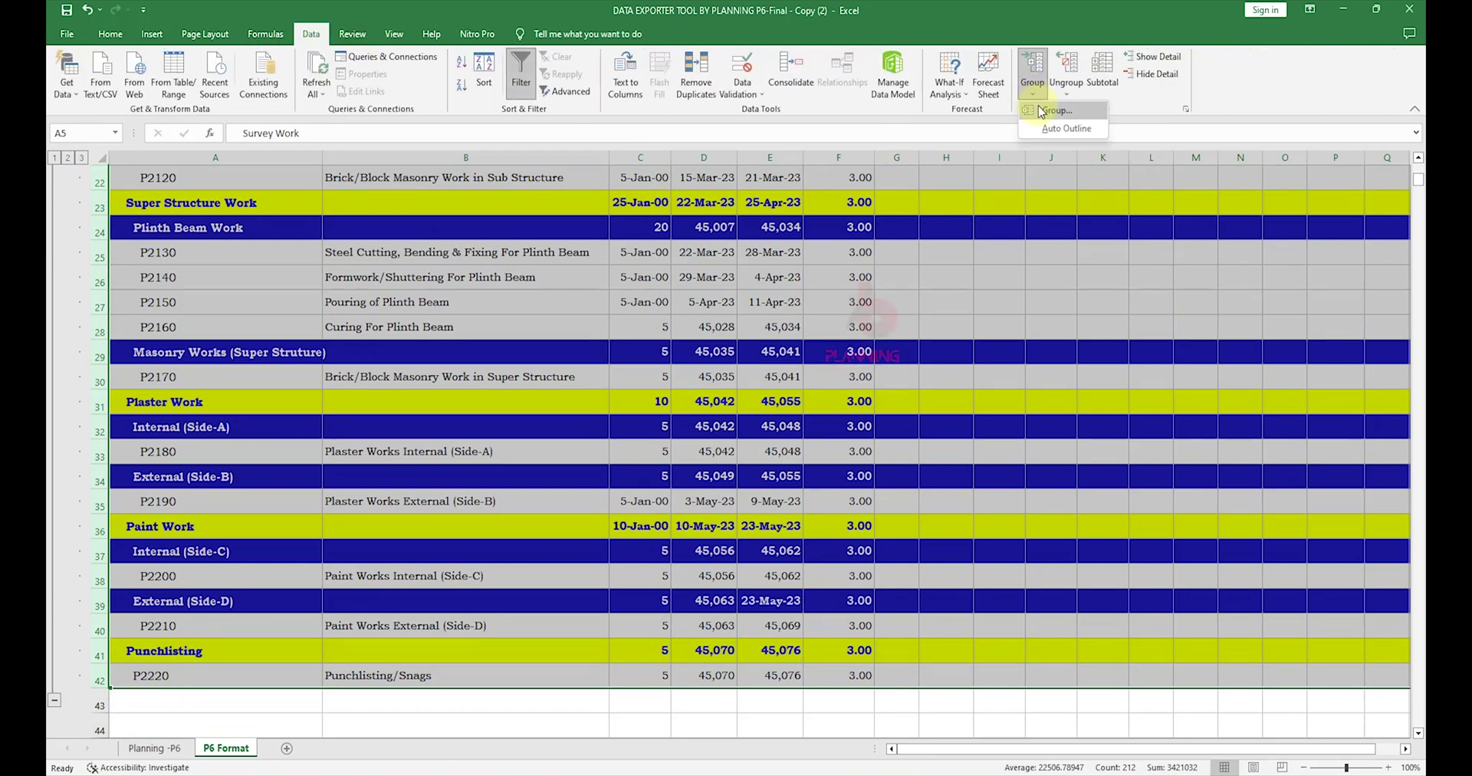
click(1055, 124)
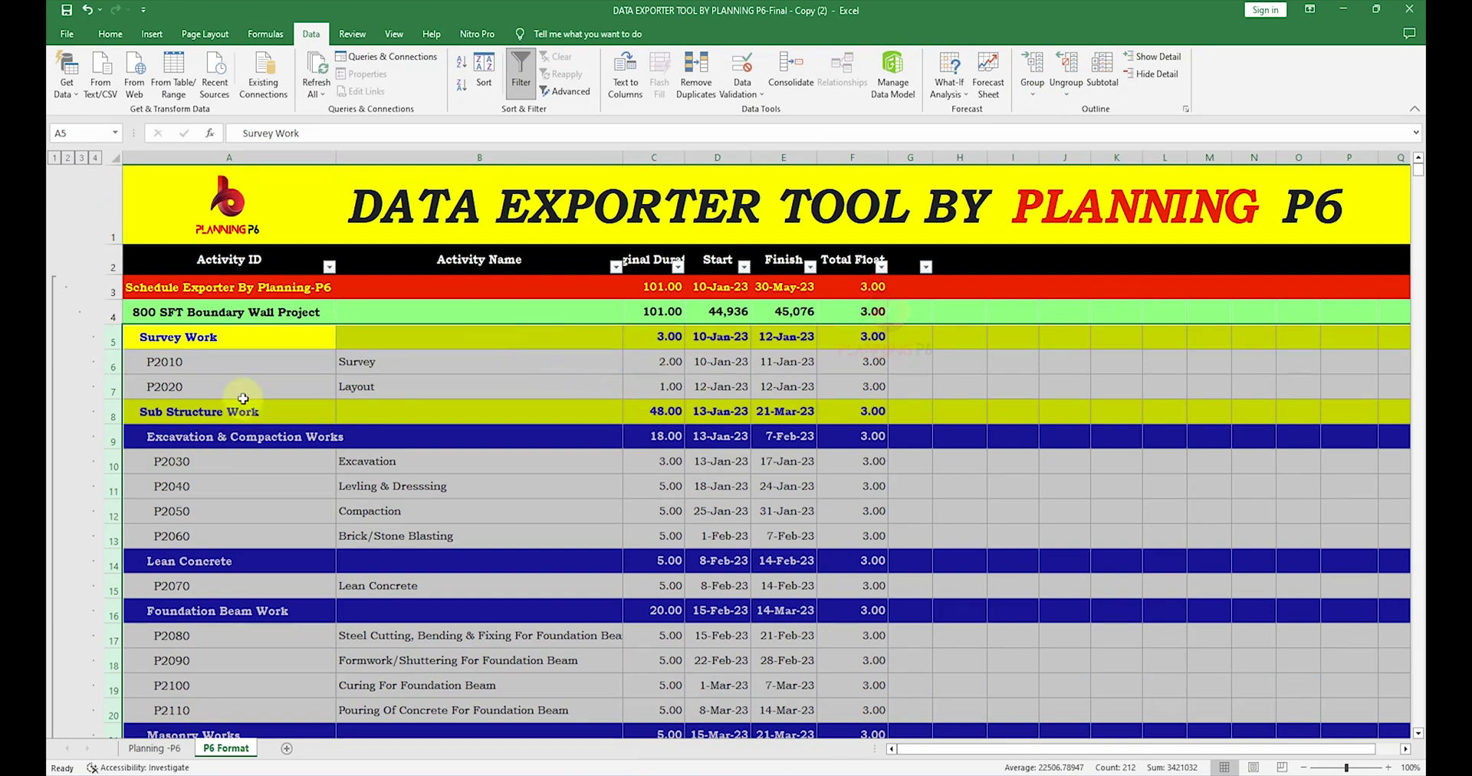
click(192, 382)
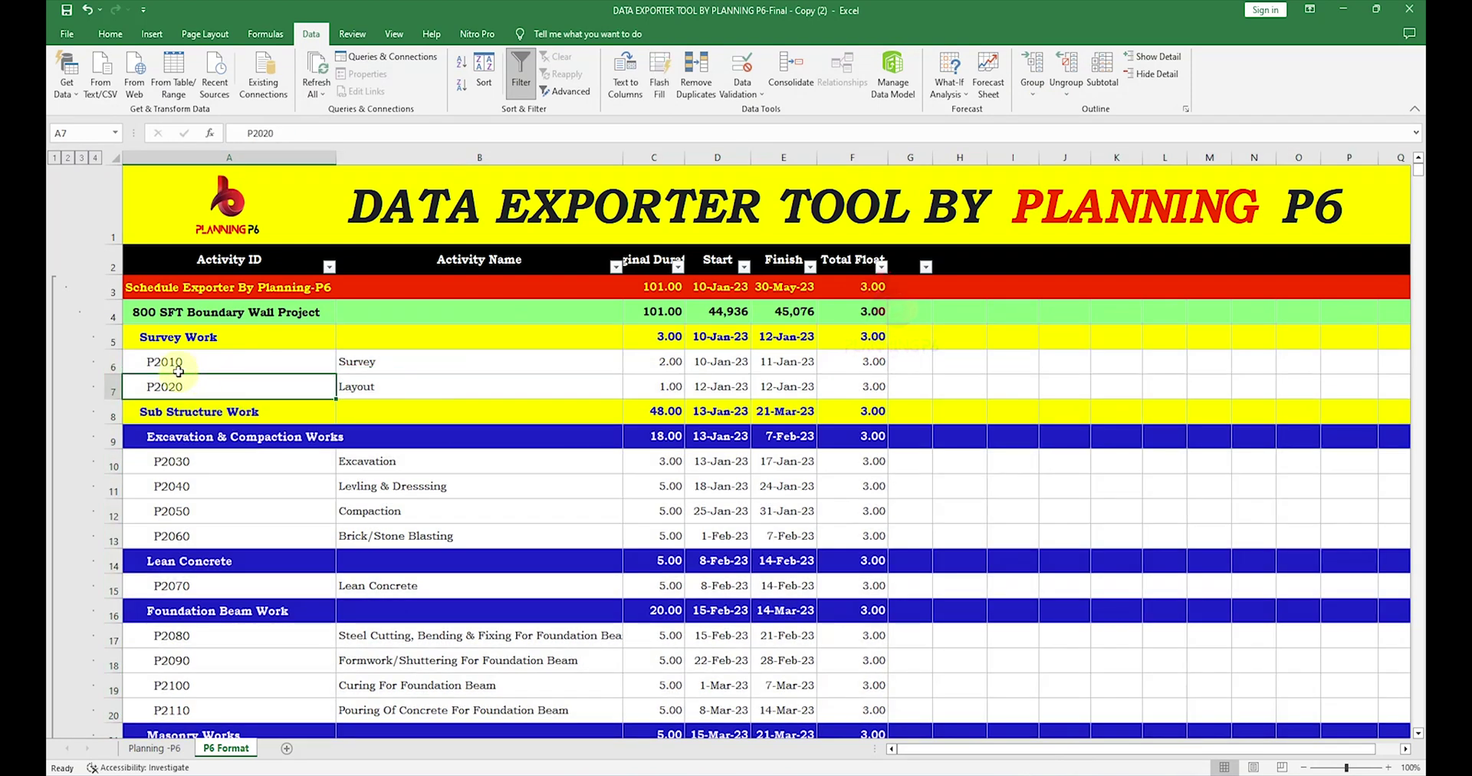
- Group rows 6–7 under Survey Work and rows 9–22 under Sub Structure Work
drag(116, 366, 116, 389)
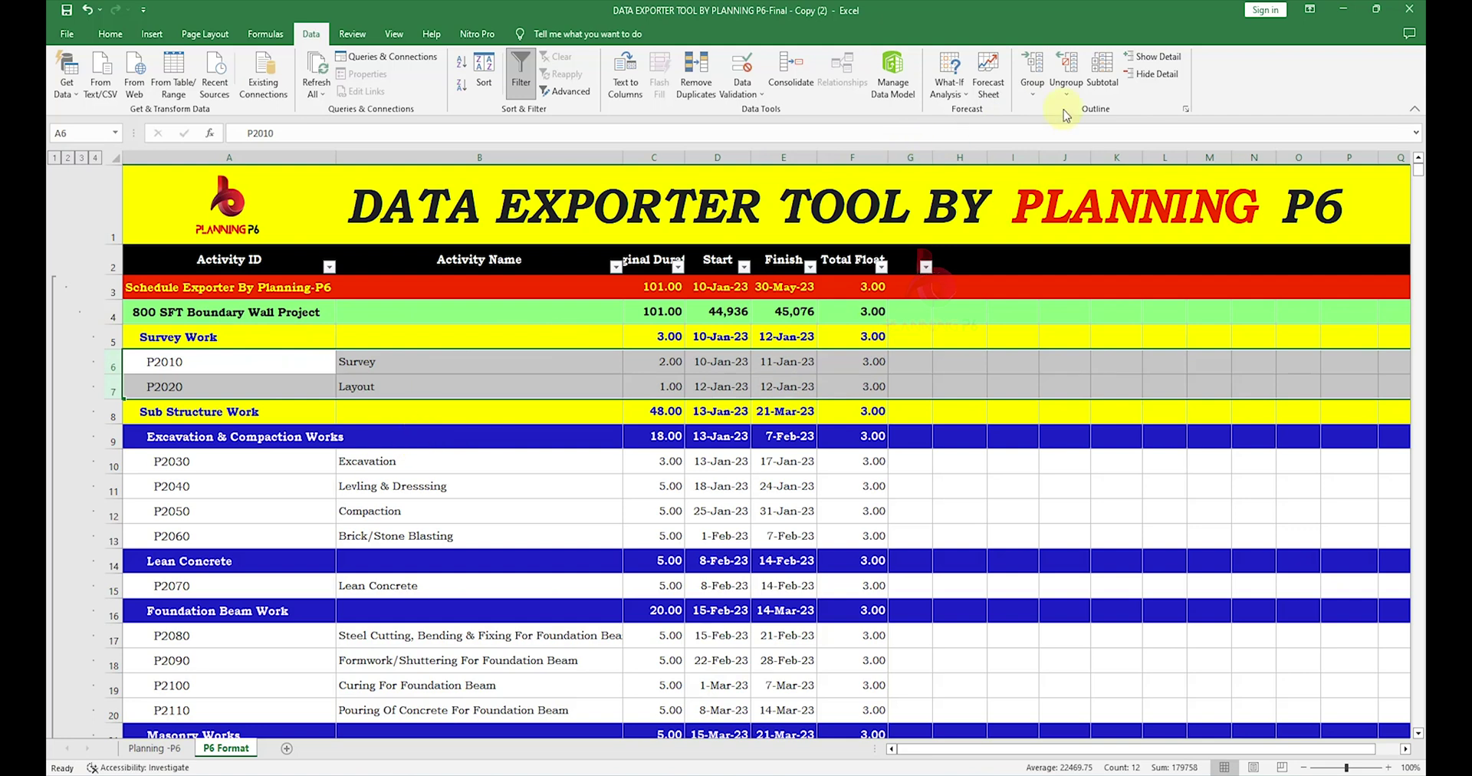
click(1033, 86)
click(1055, 111)
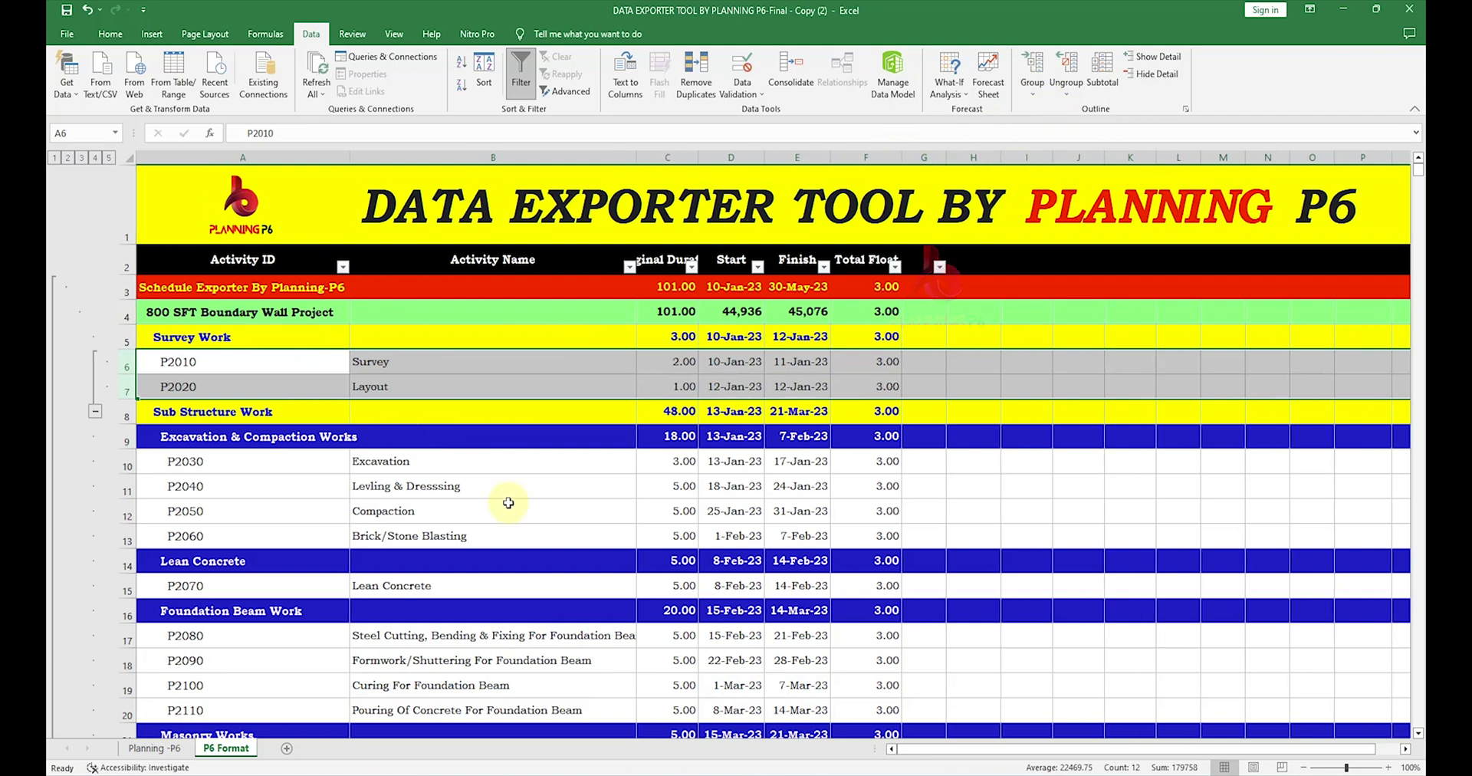
click(507, 503)
drag(122, 442, 128, 600)
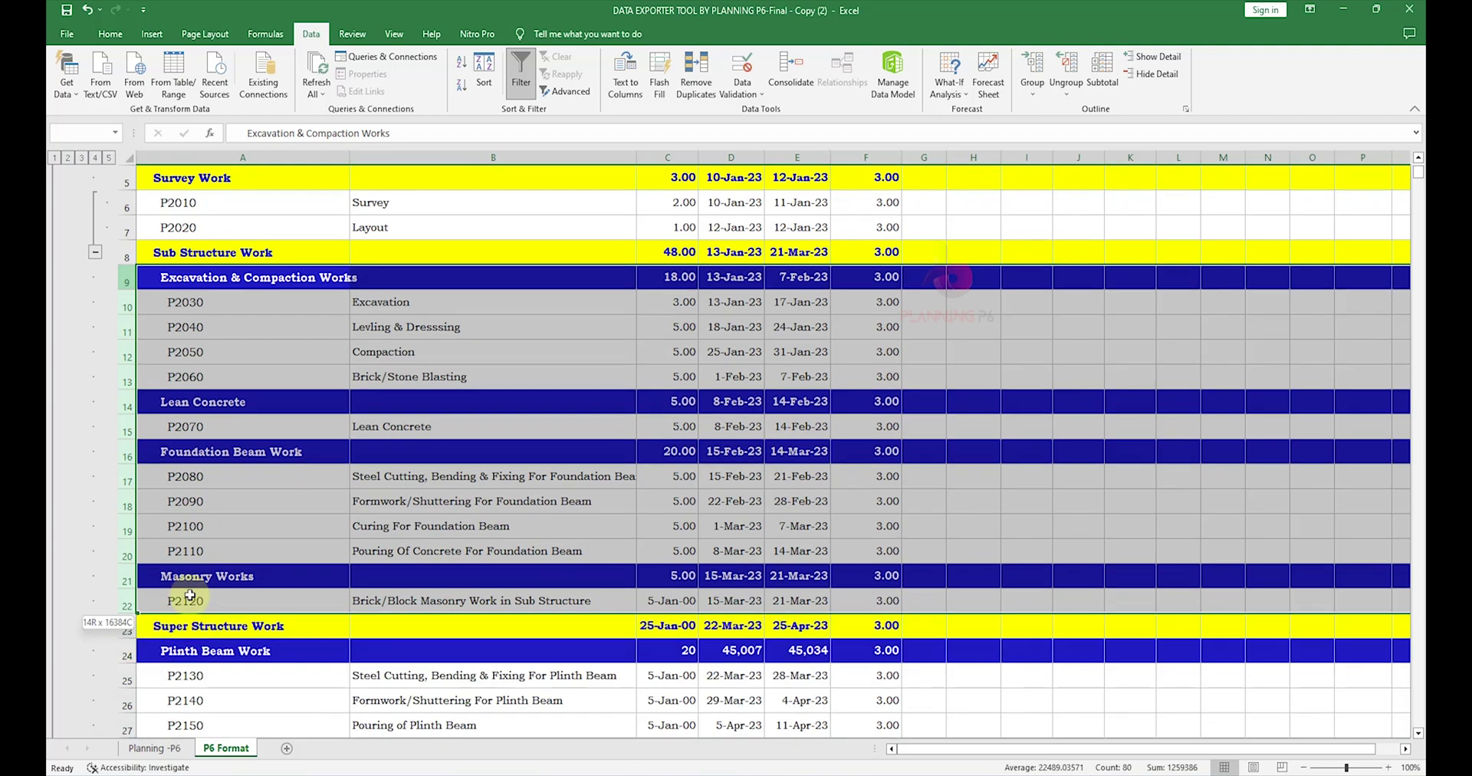
click(1033, 86)
click(1055, 111)
click(307, 600)
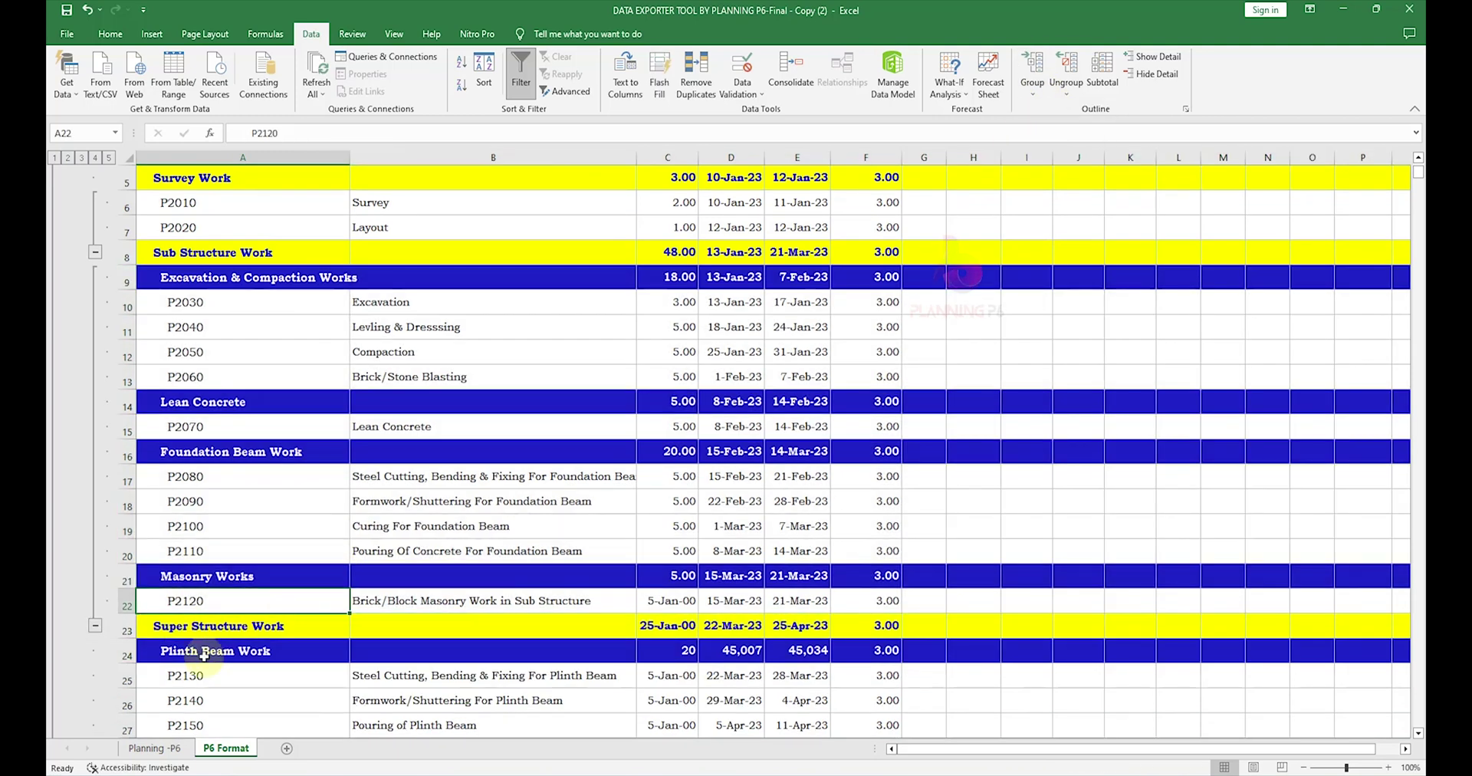
- Group rows 24–30 under Super Structure Work and rows 32–35 under Plaster Work
scroll(184, 651, down, 3)
drag(123, 432, 125, 579)
click(1041, 96)
click(1056, 111)
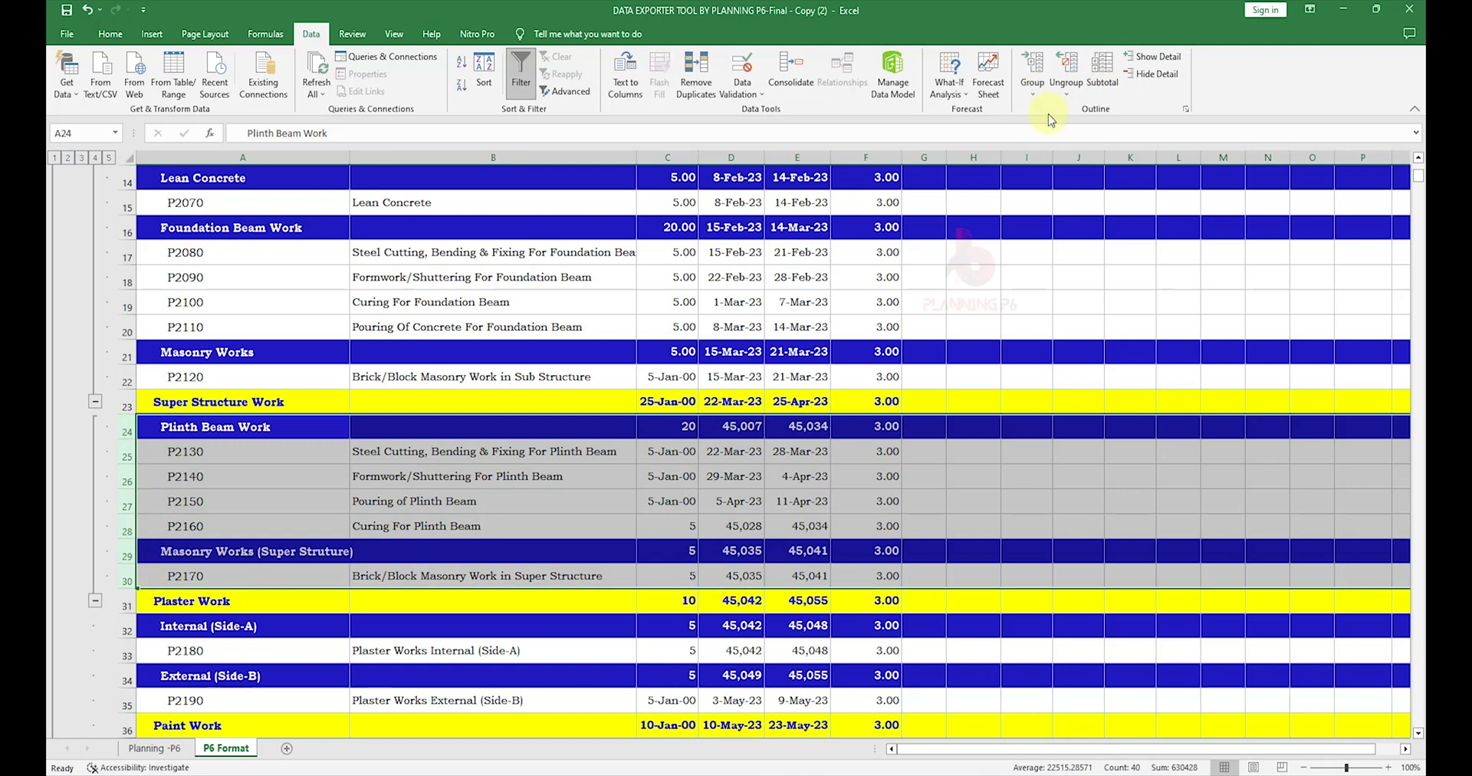
click(252, 646)
scroll(192, 637, down, 1)
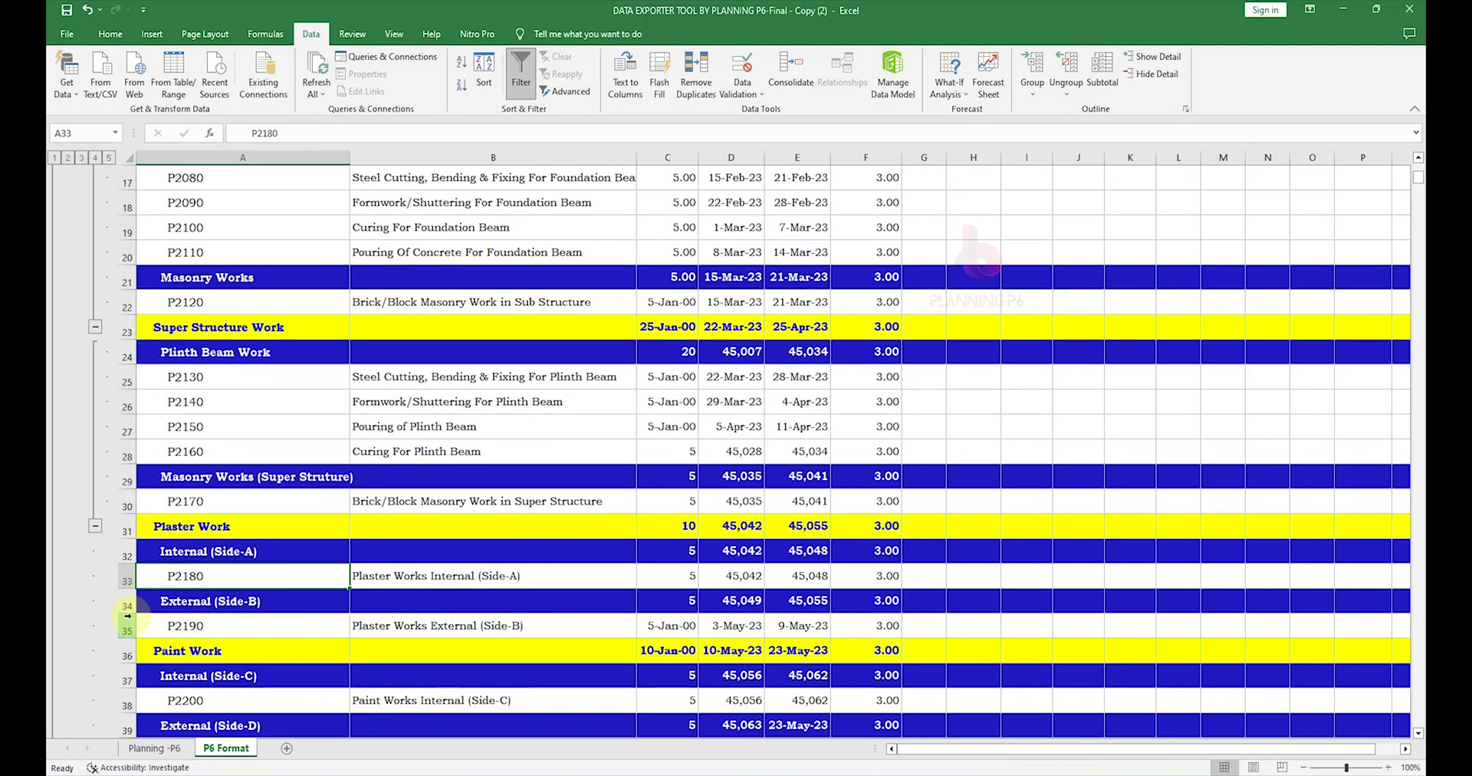
drag(127, 554, 128, 627)
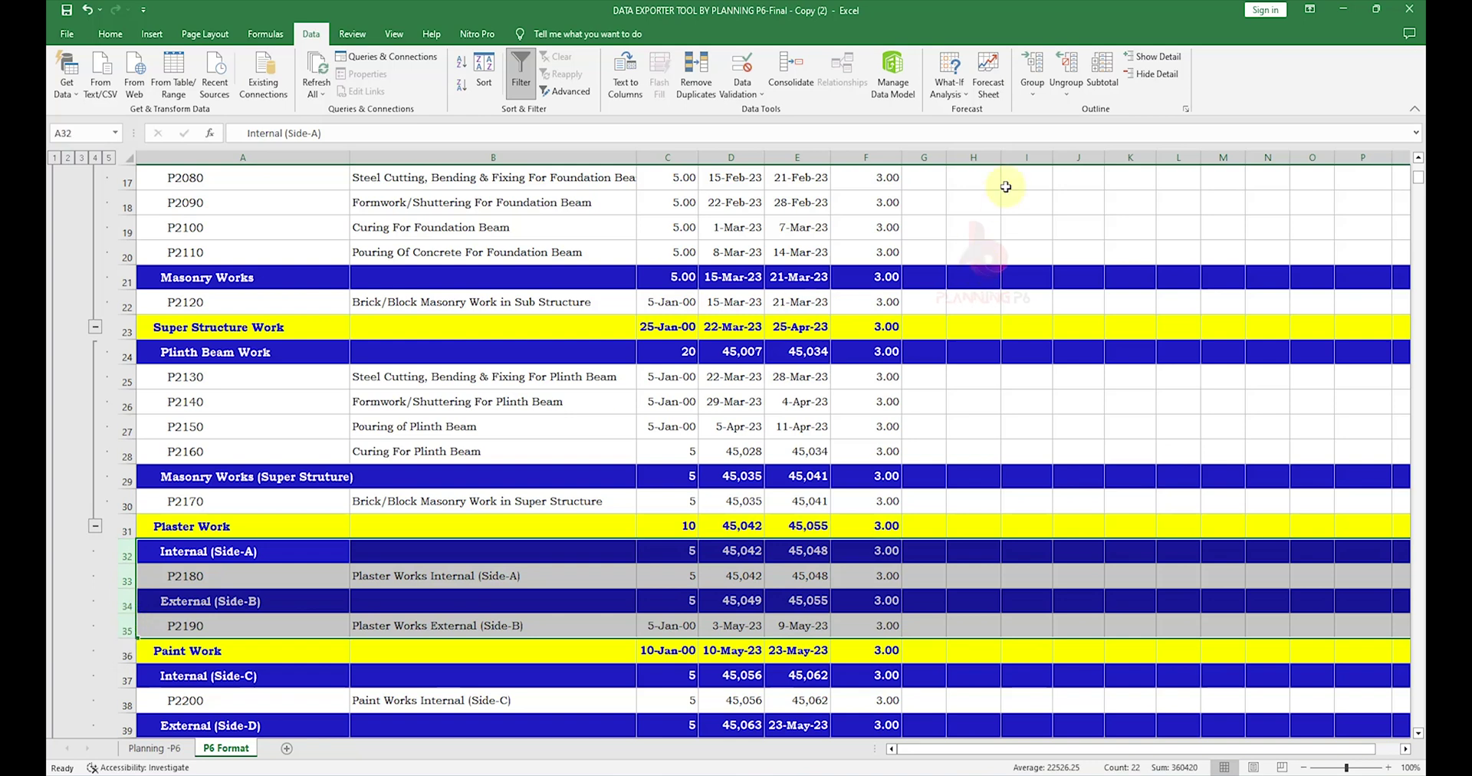
click(1035, 105)
click(1055, 124)
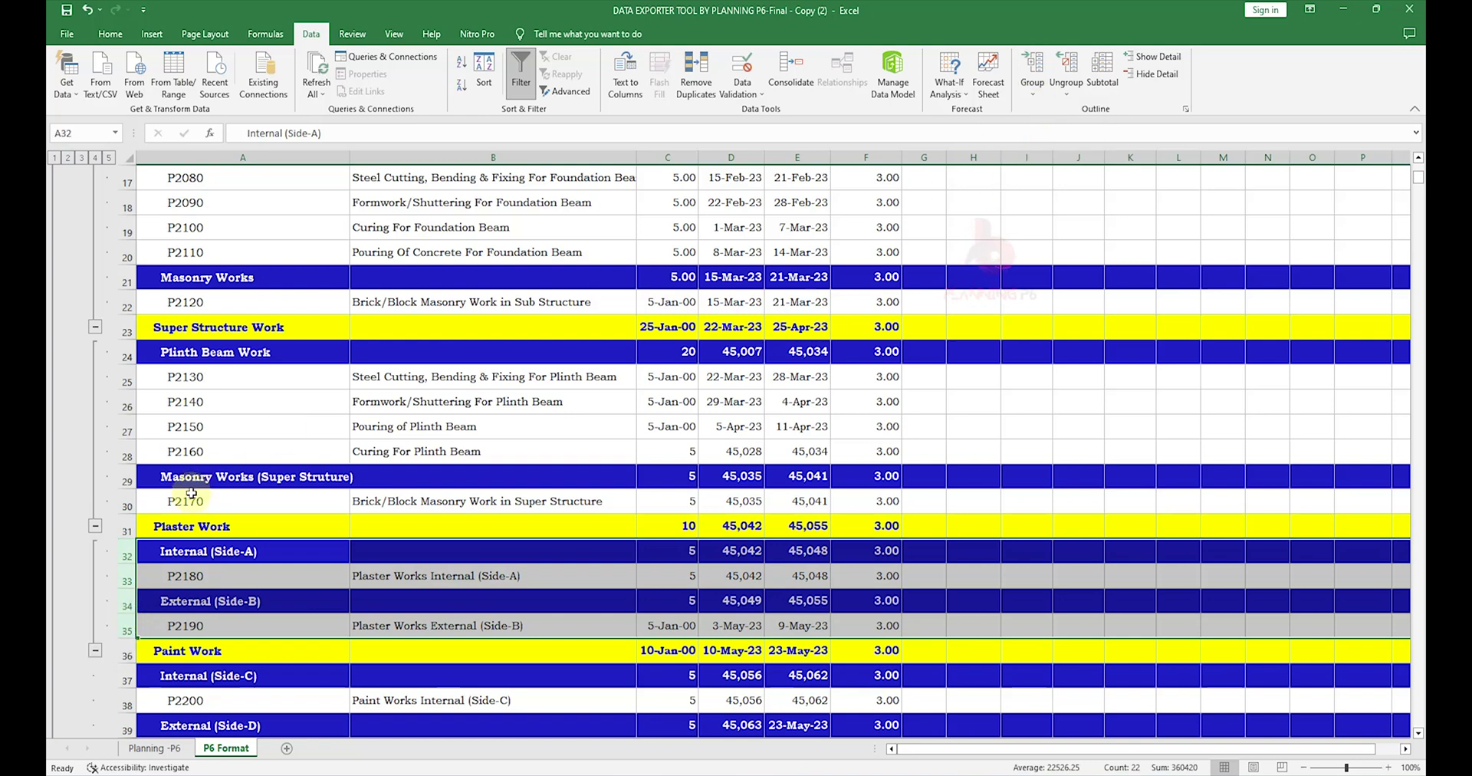
- Group rows 37–40 under Paint Work and the P2220 row under Punchlisting
scroll(210, 501, down, 2)
drag(121, 529, 127, 606)
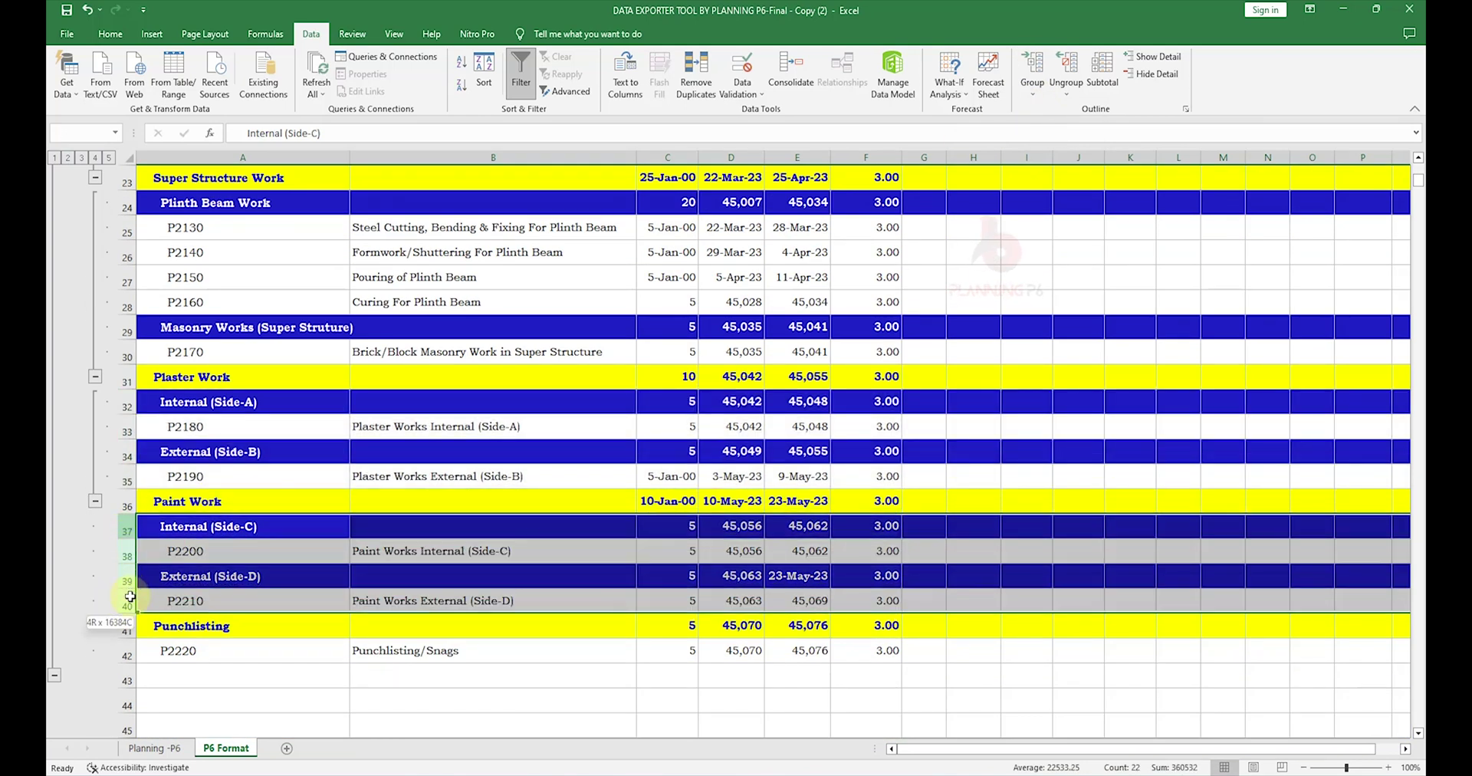
click(1034, 96)
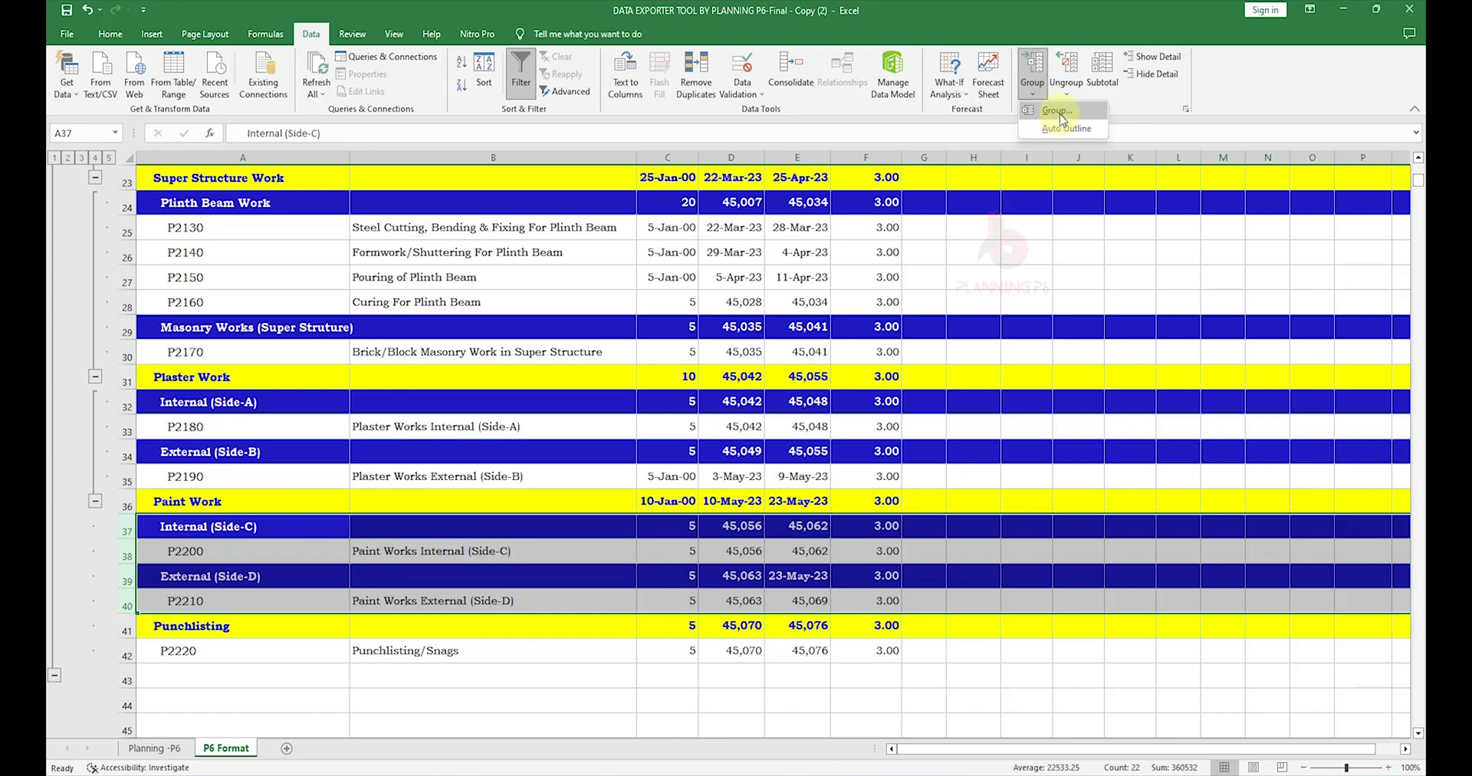
click(1056, 124)
click(121, 651)
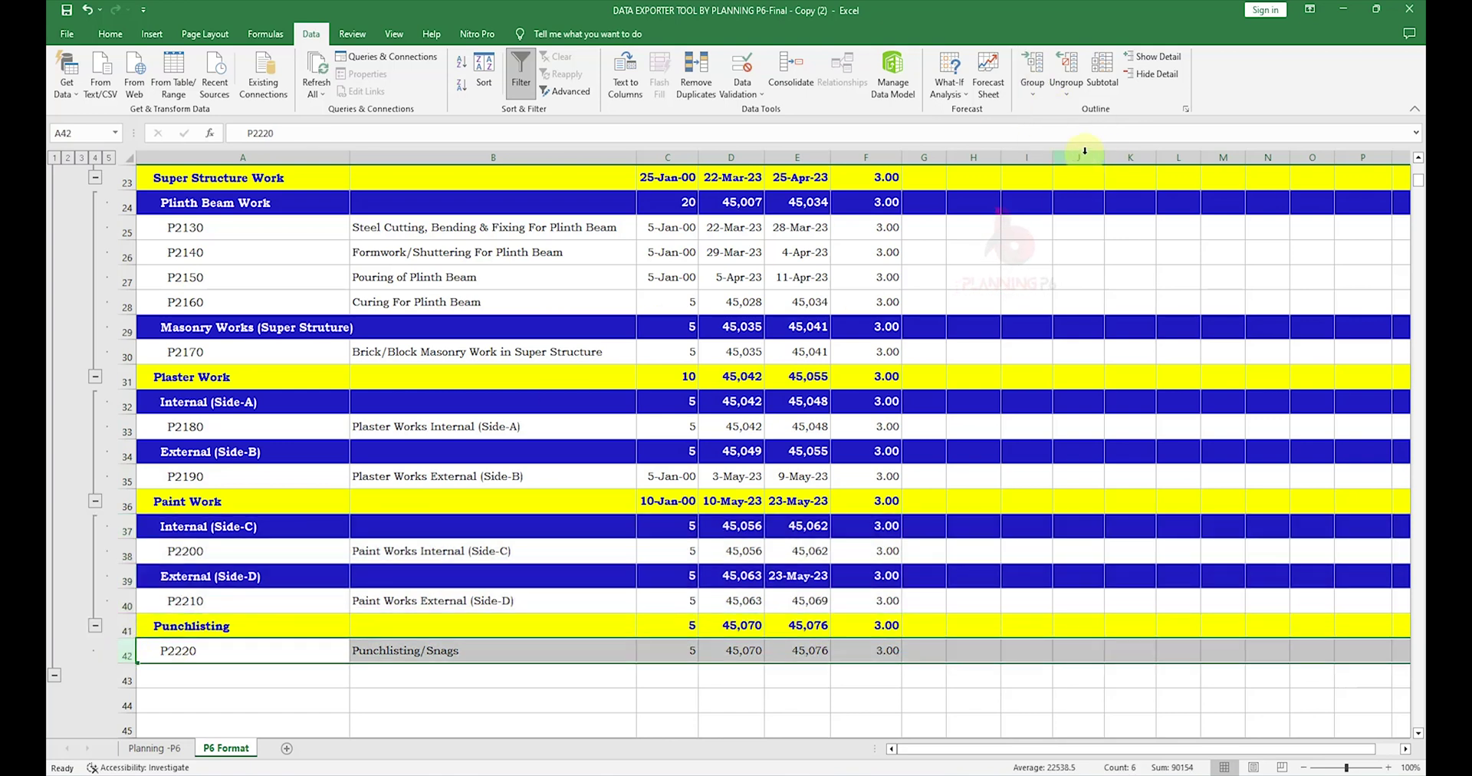
click(1035, 96)
click(1054, 110)
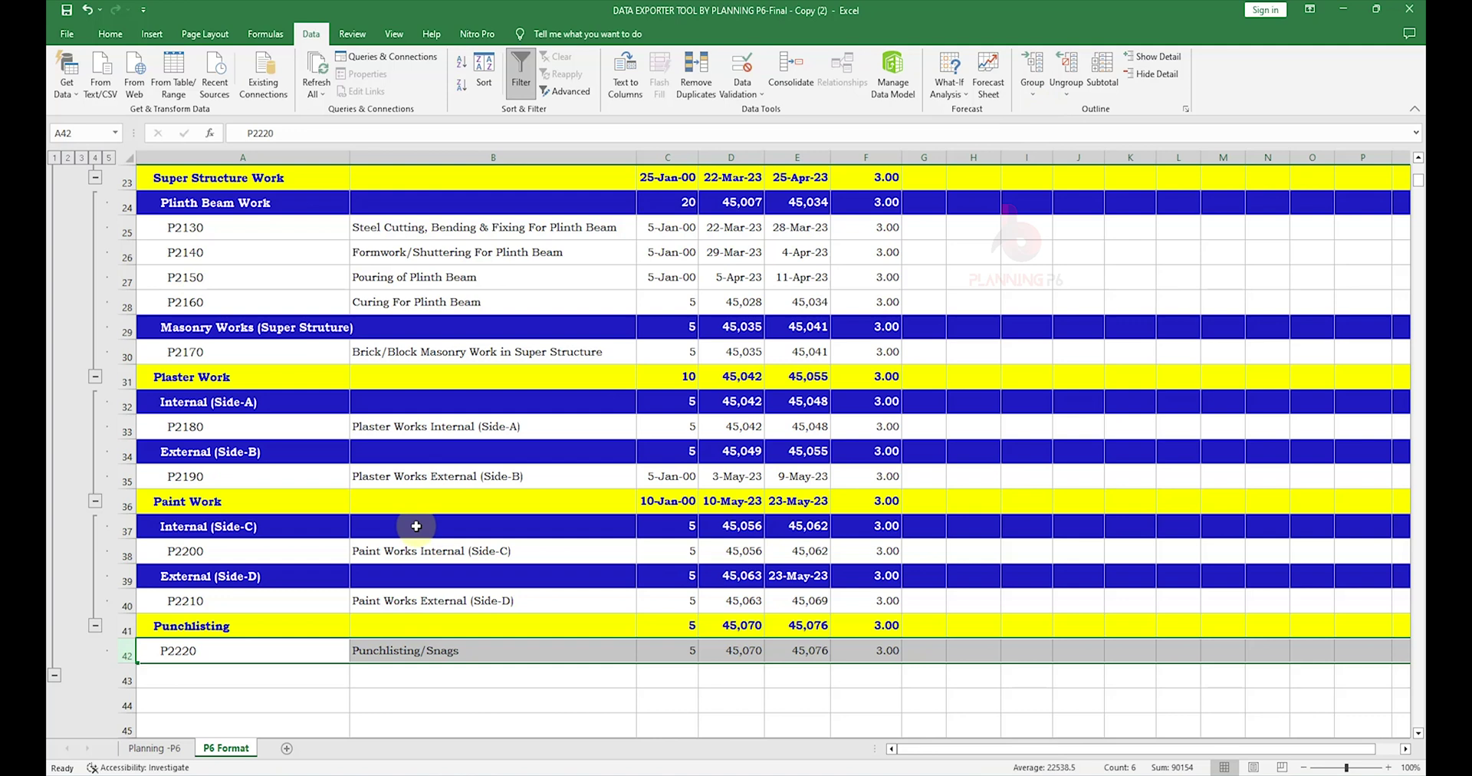
scroll(326, 552, up, 8)
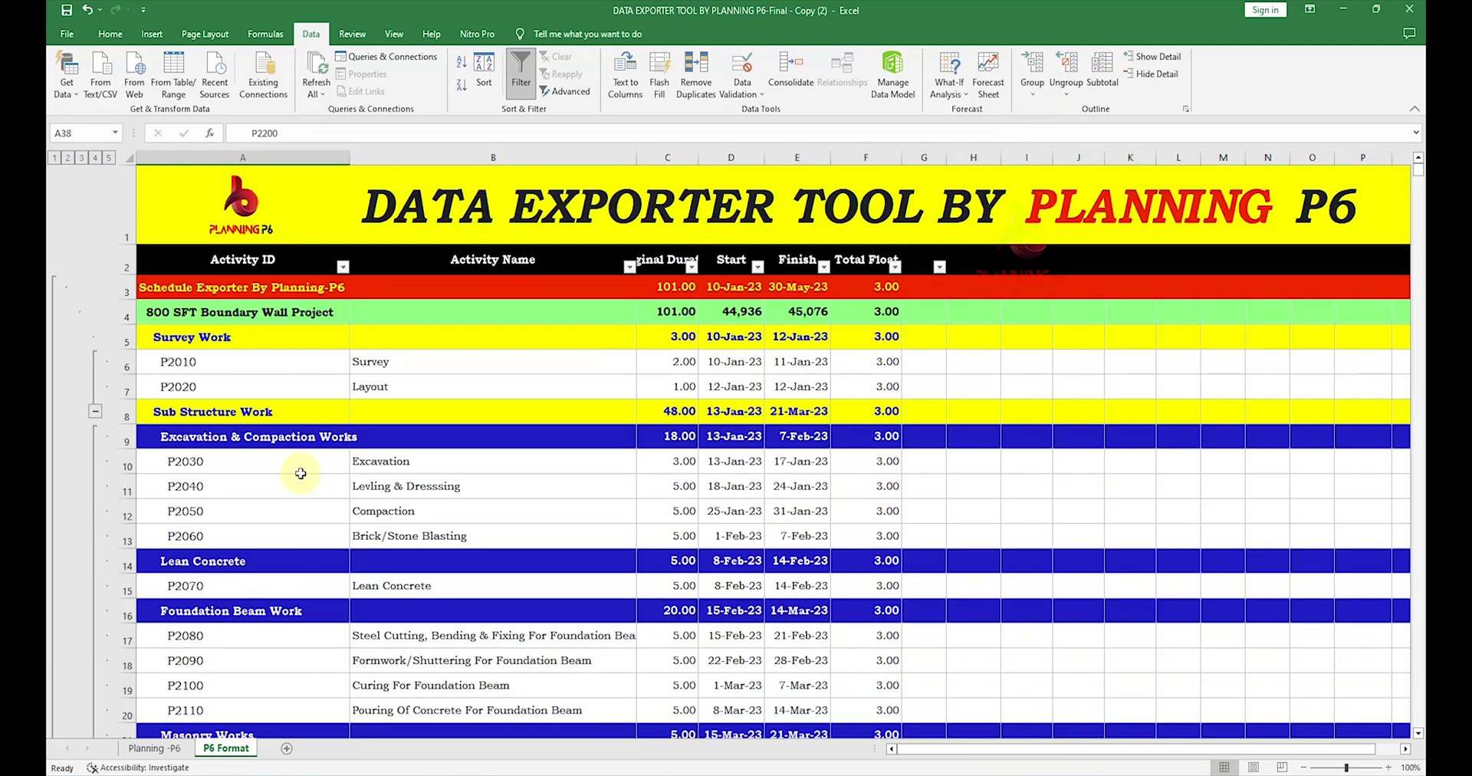
click(55, 158)
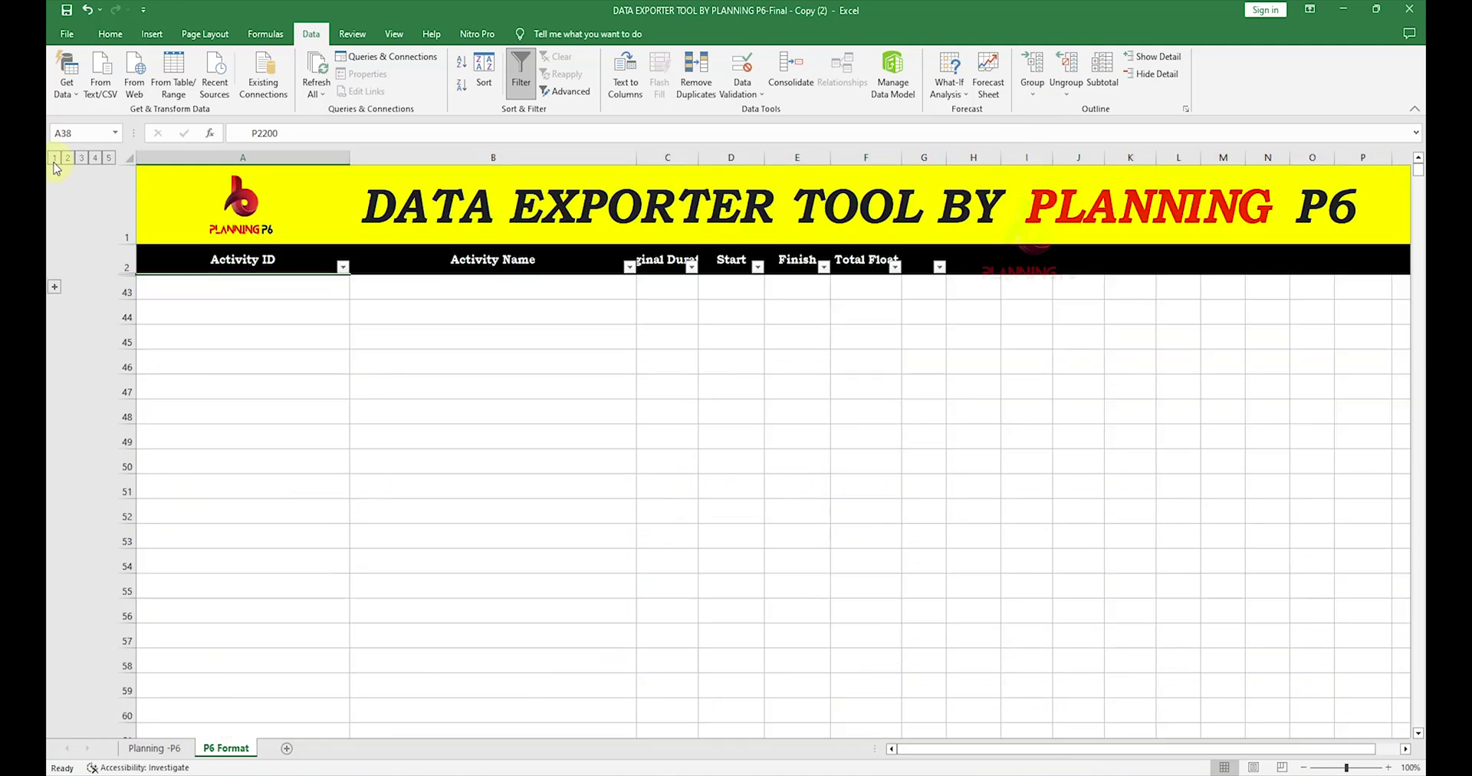
click(67, 158)
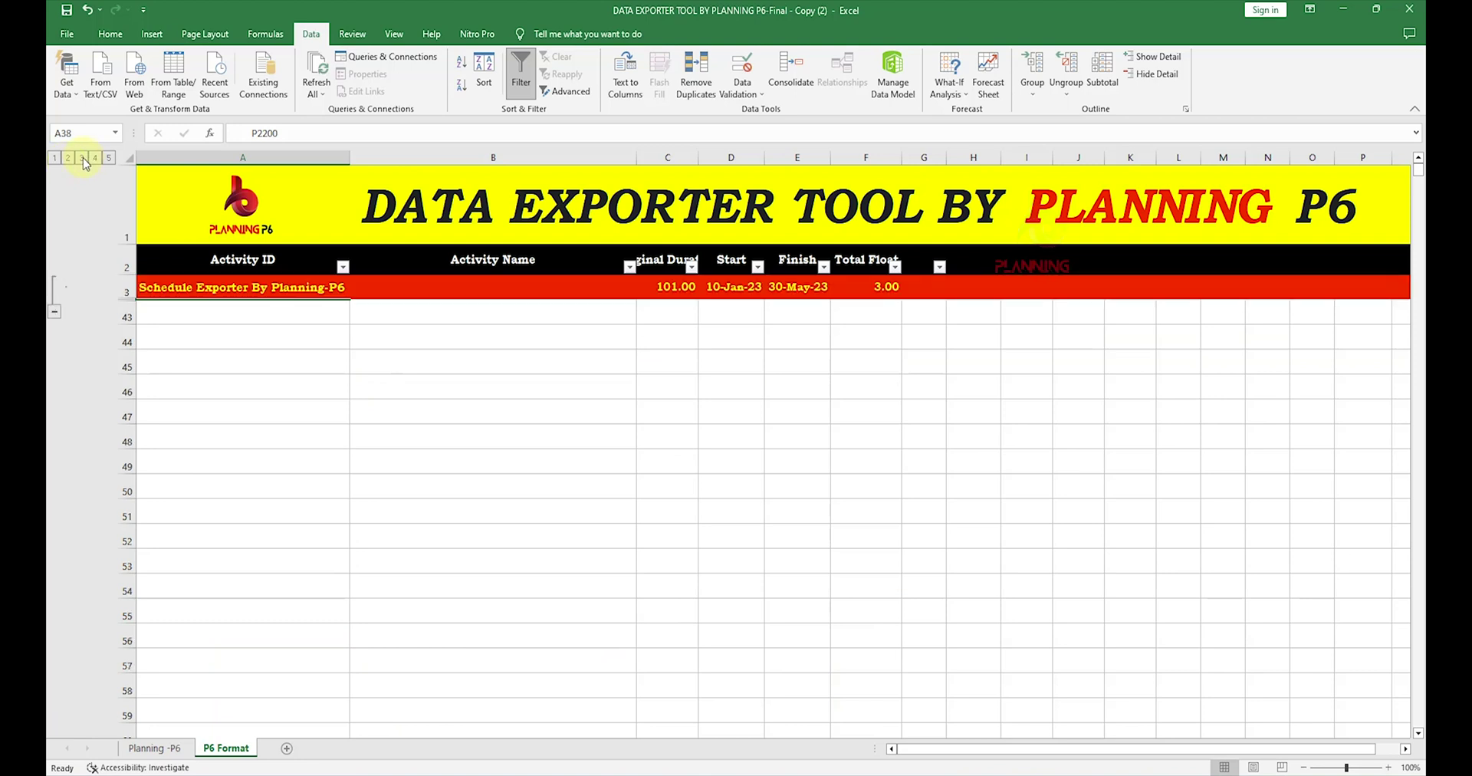
click(81, 158)
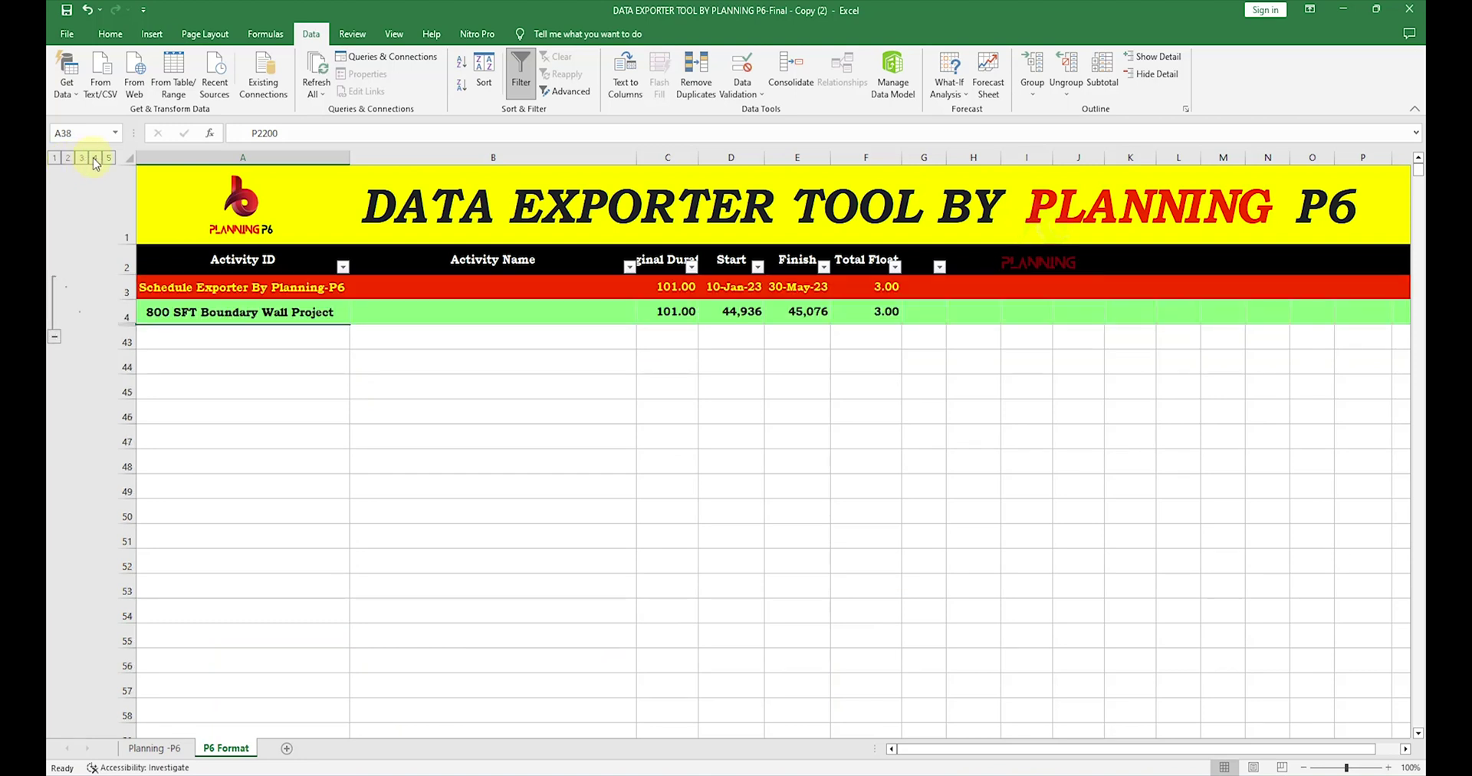
click(95, 158)
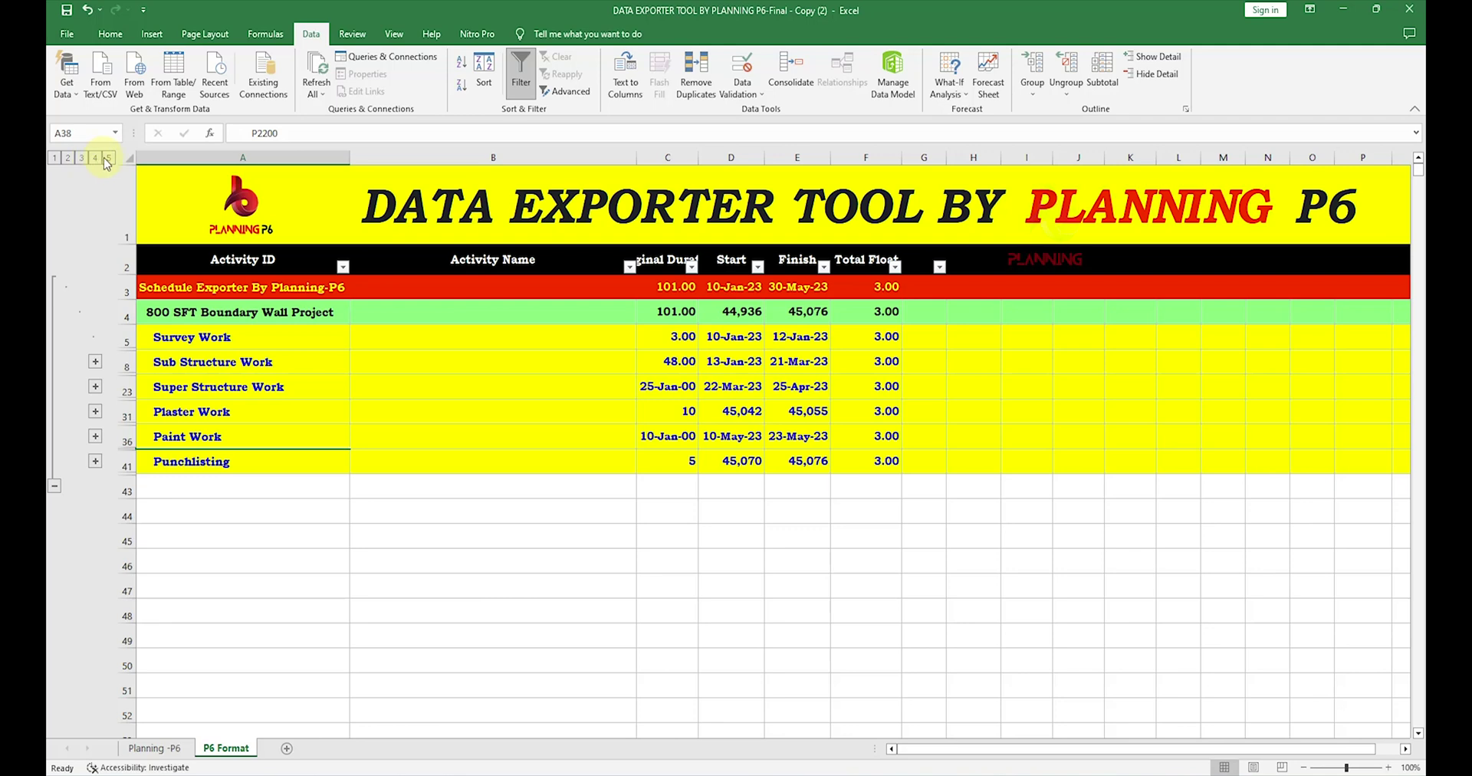
click(108, 158)
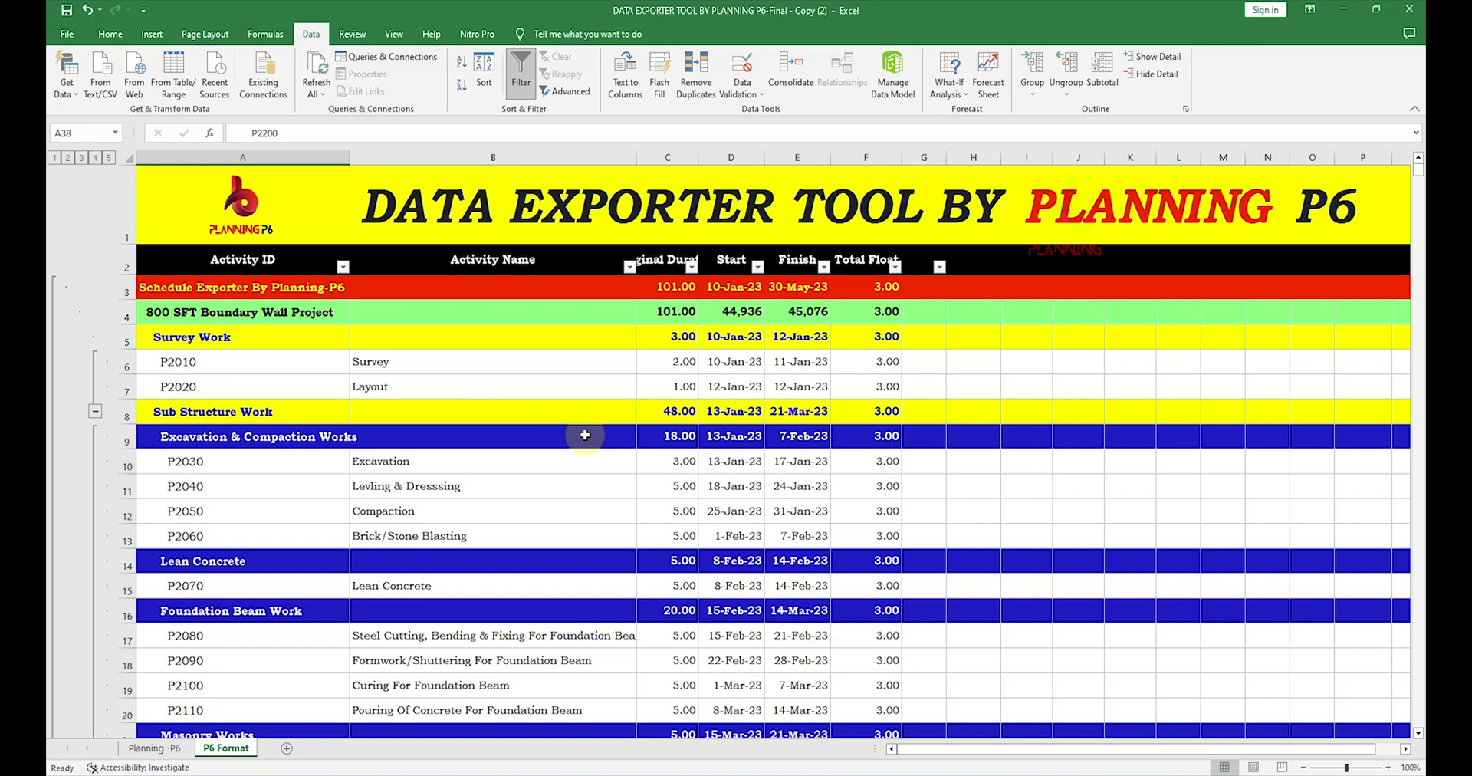
mouse_move(990, 775)
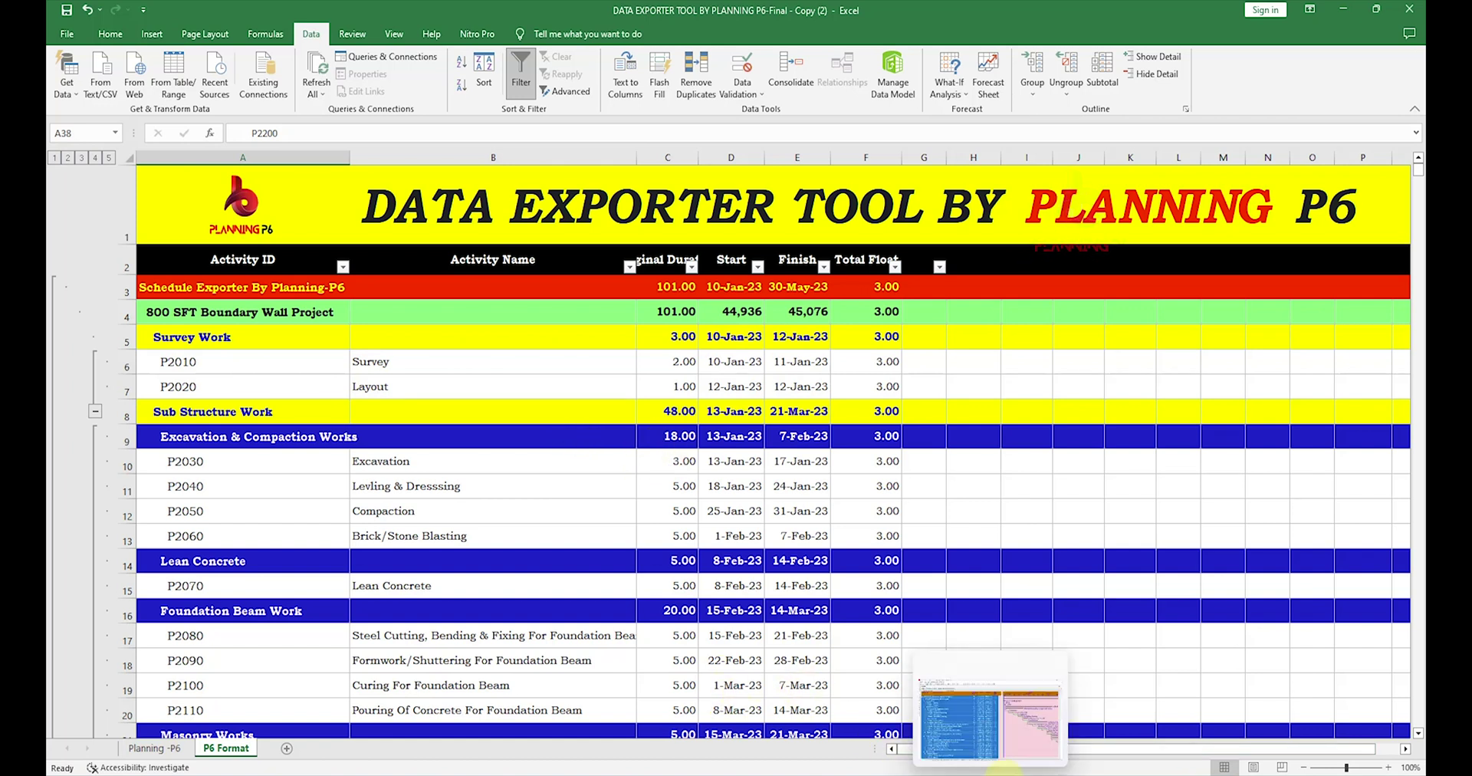
- In Primavera P6, open the activity table's Columns settings with new columns placed after Total Float
click(989, 713)
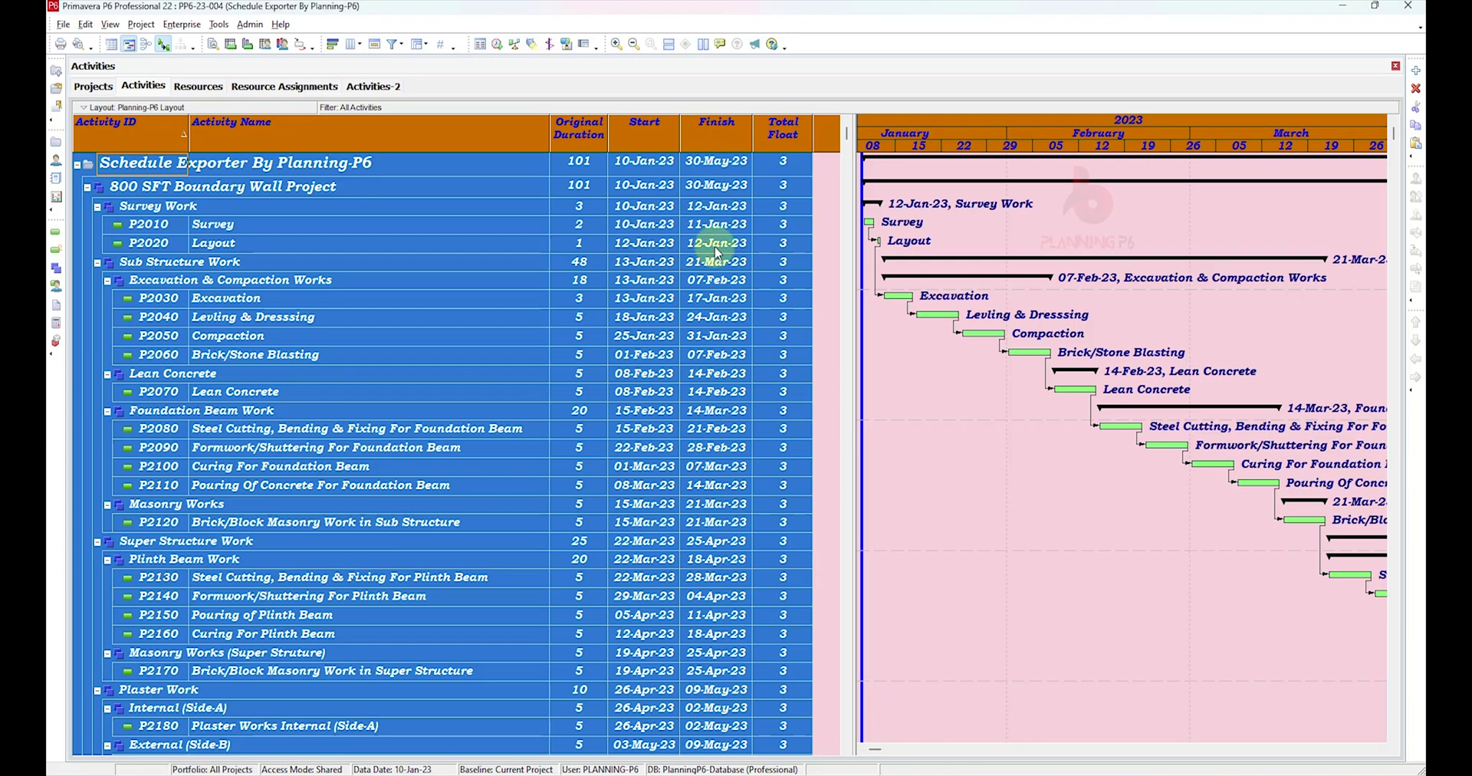
click(707, 242)
right_click(504, 218)
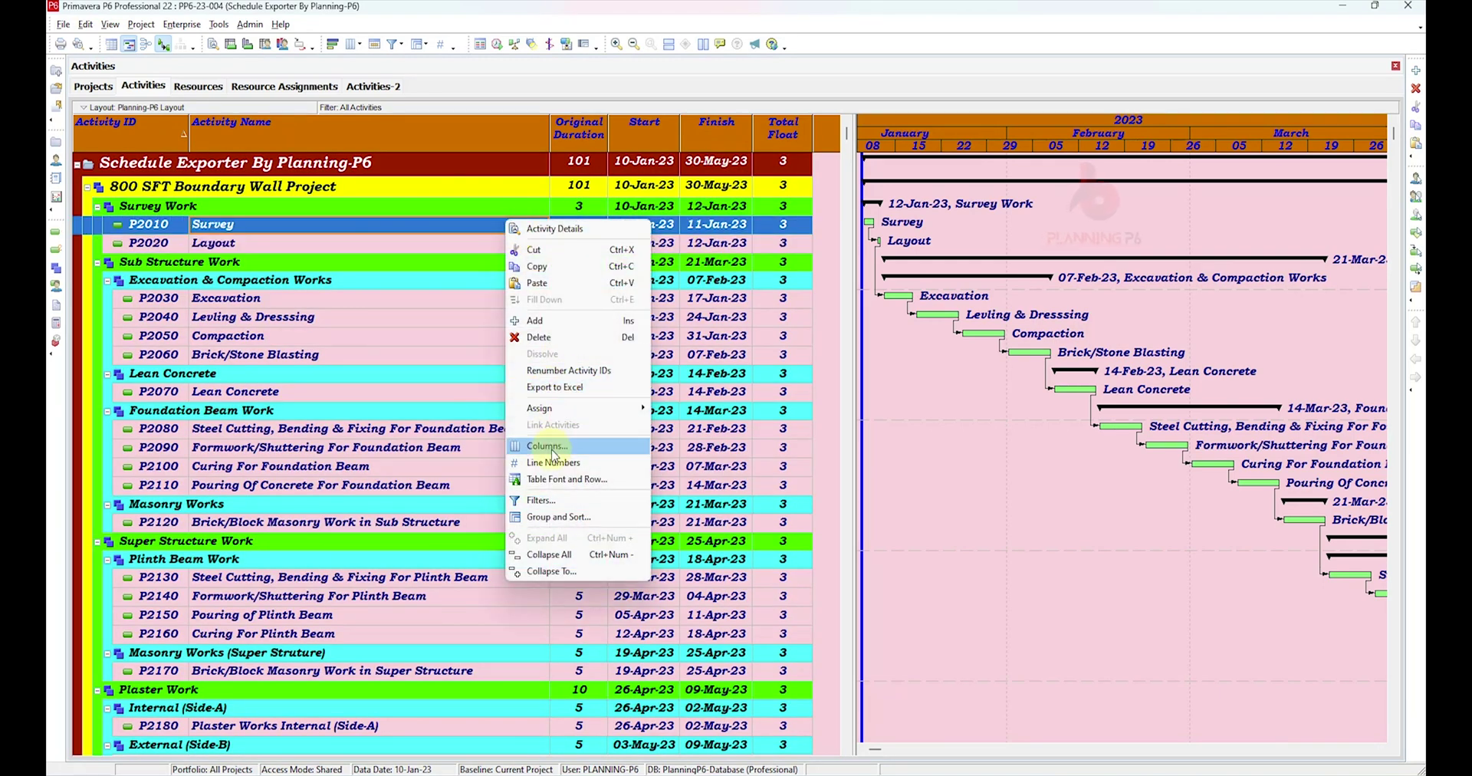
click(556, 451)
click(586, 322)
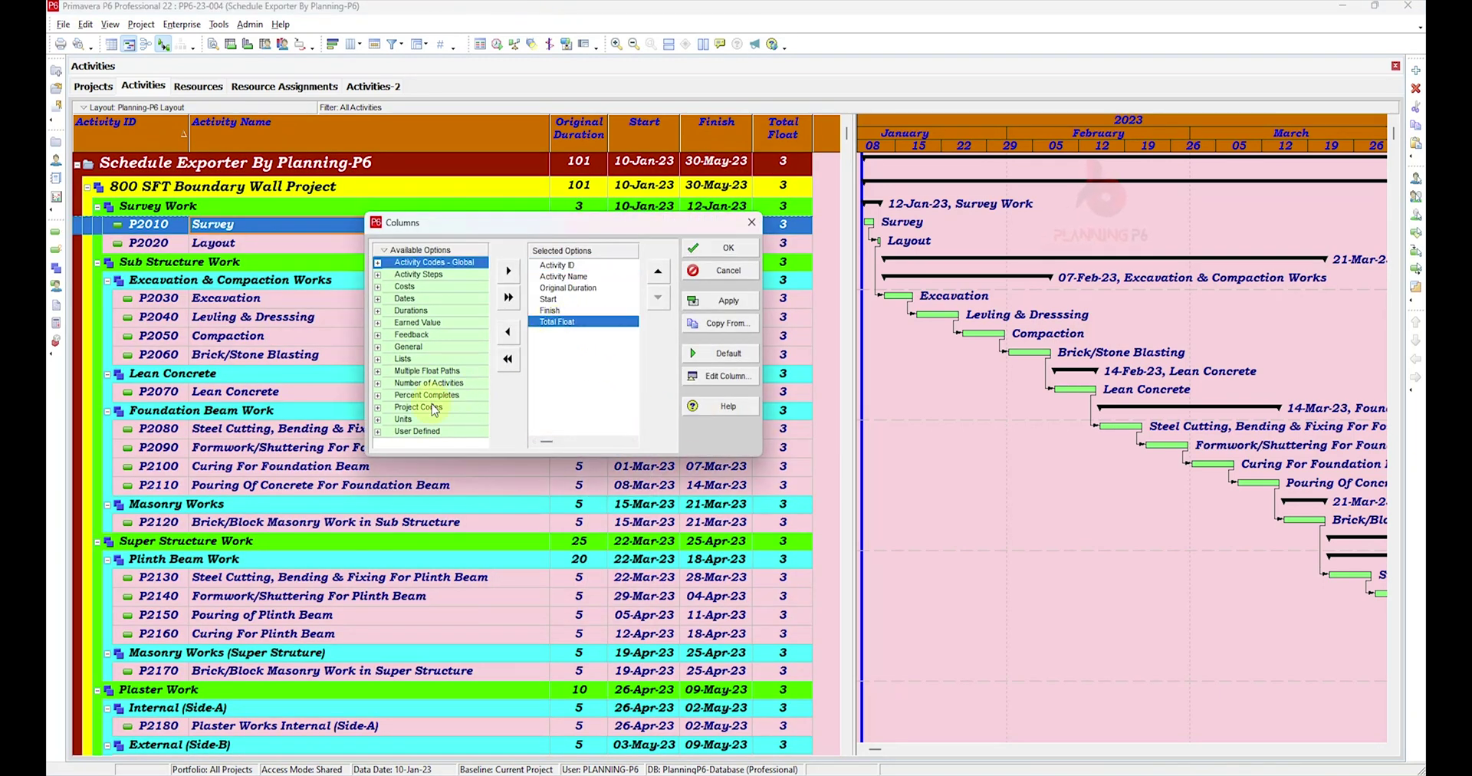
click(378, 347)
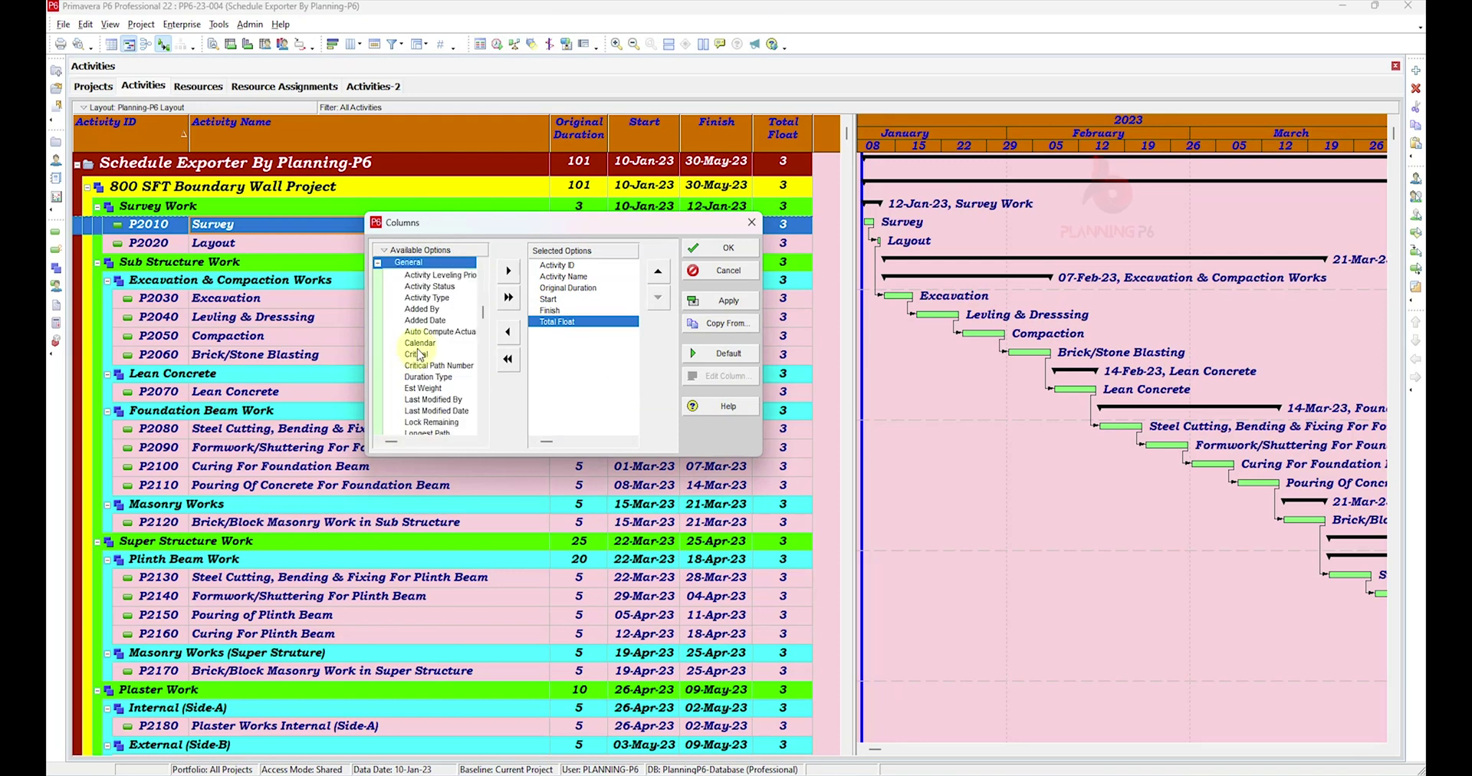
- Add Leveling Priority, Activity Type, Added Date, Calendar, Critical Path Number, Last Modified By, Longest Path, Project ID; select all activities
double_click(446, 276)
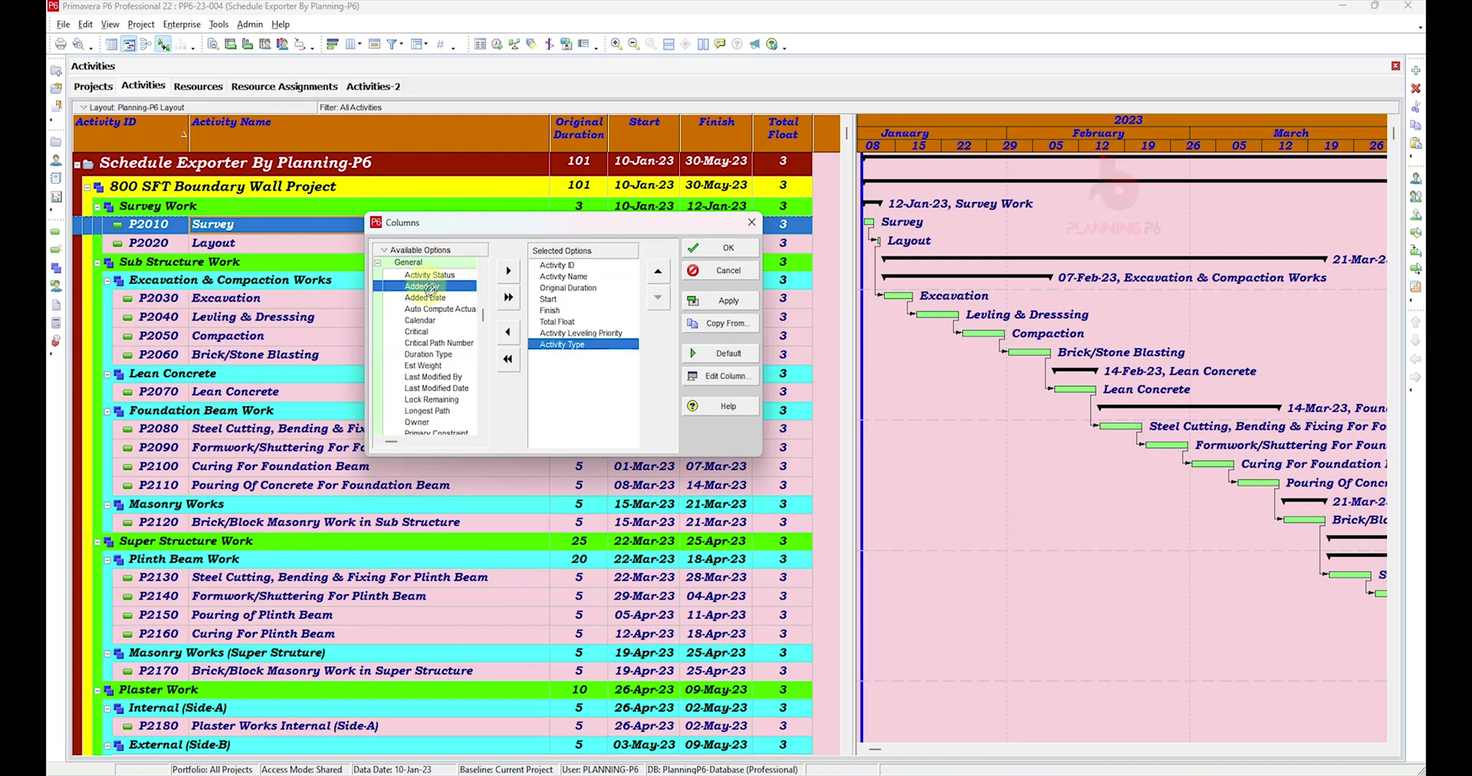
double_click(429, 287)
double_click(424, 298)
double_click(423, 309)
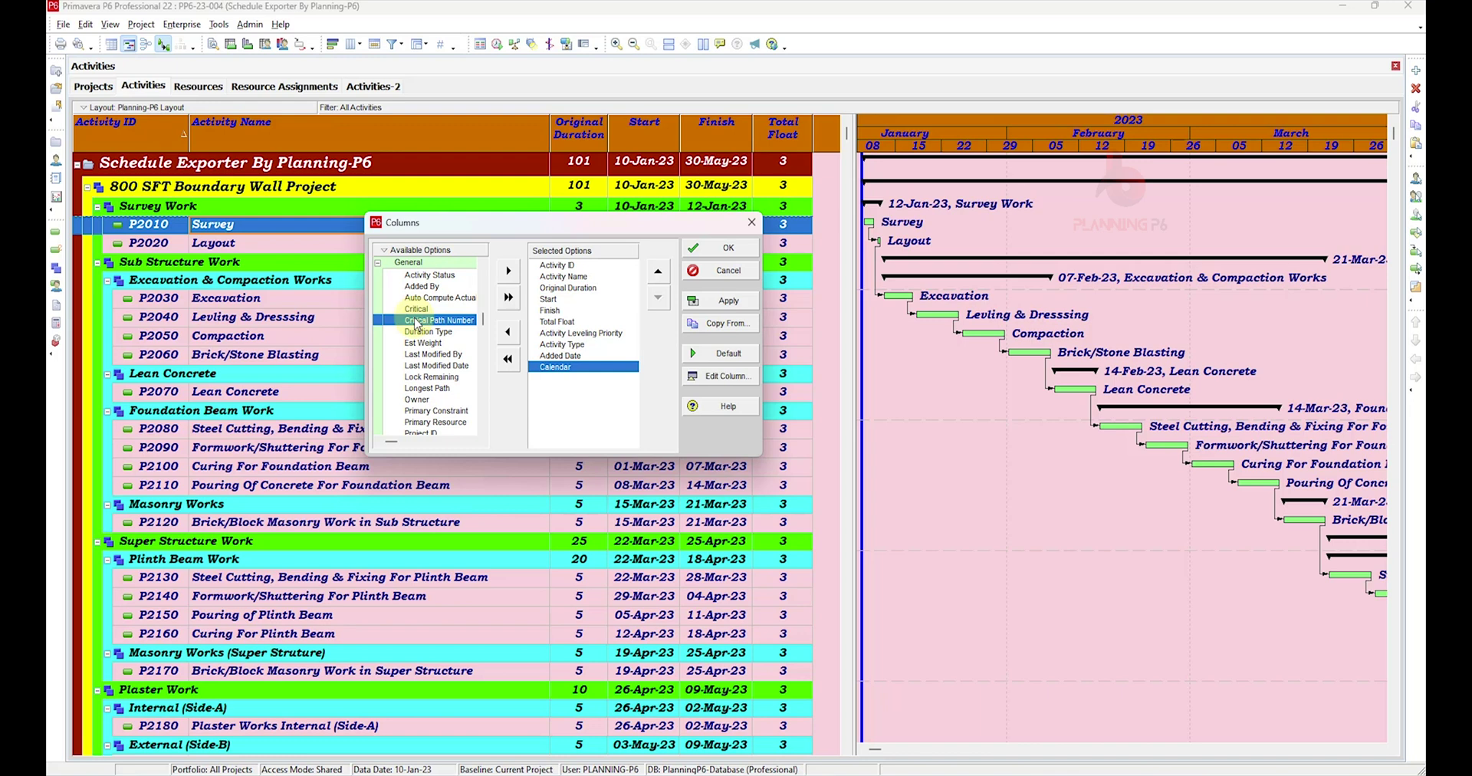
double_click(418, 321)
double_click(416, 343)
double_click(426, 365)
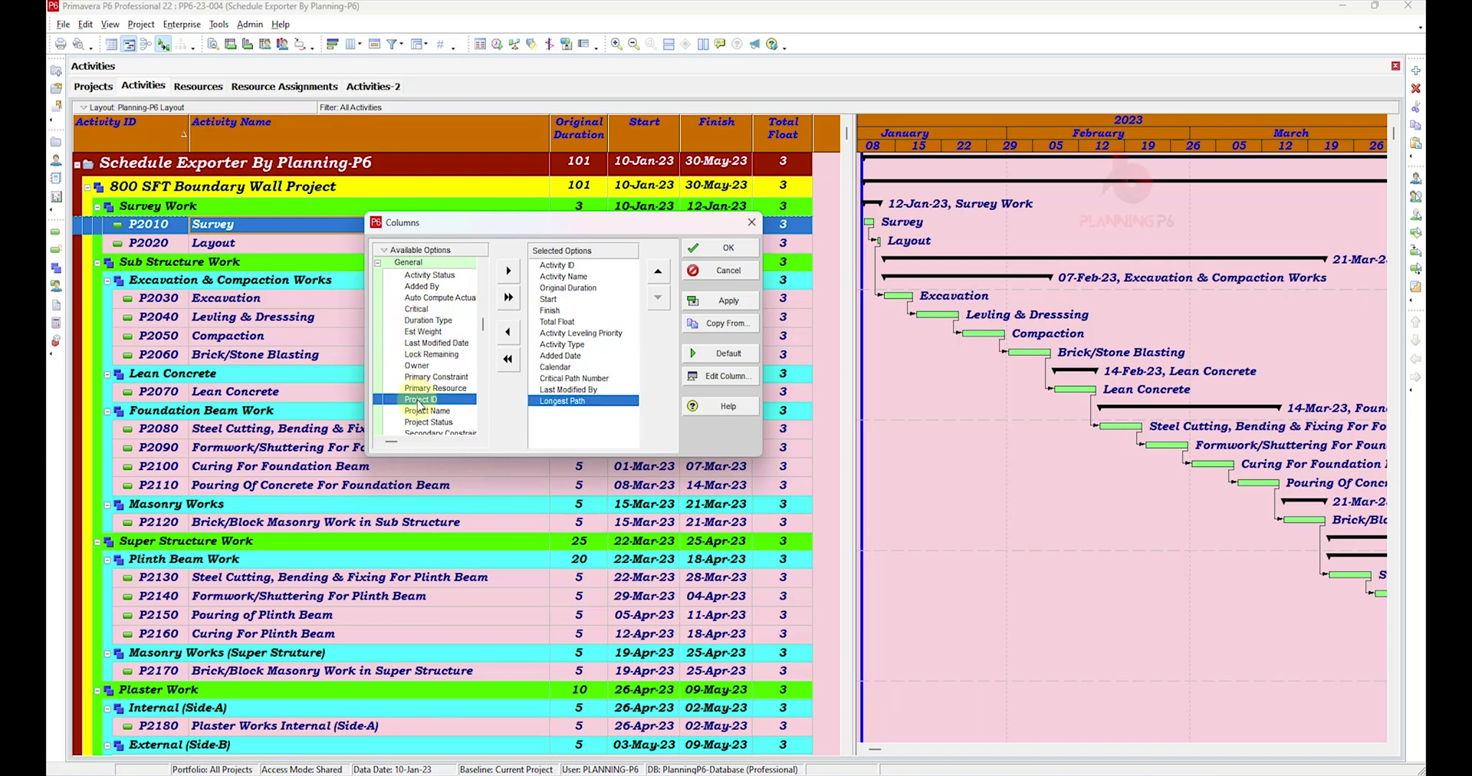
double_click(420, 400)
click(721, 301)
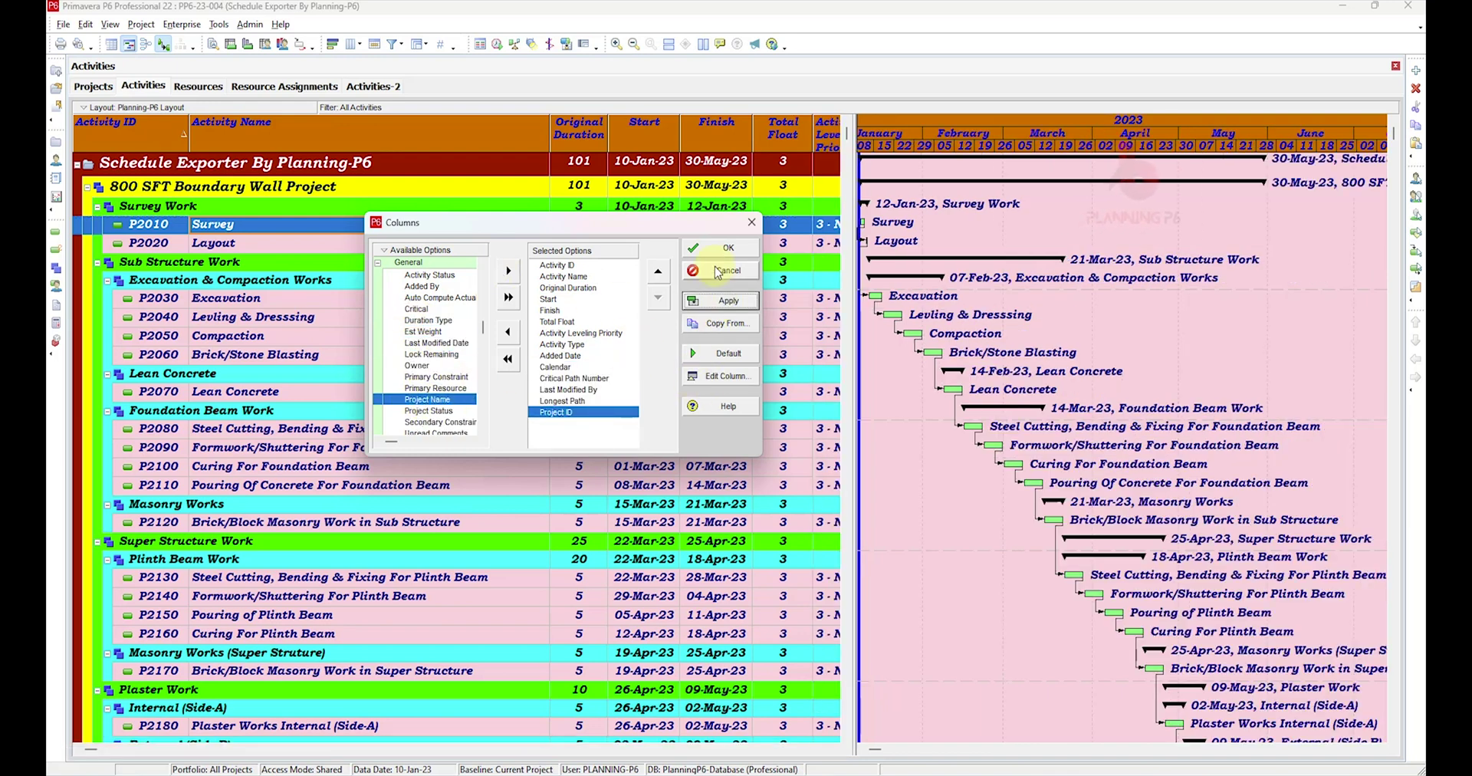
click(721, 248)
click(132, 163)
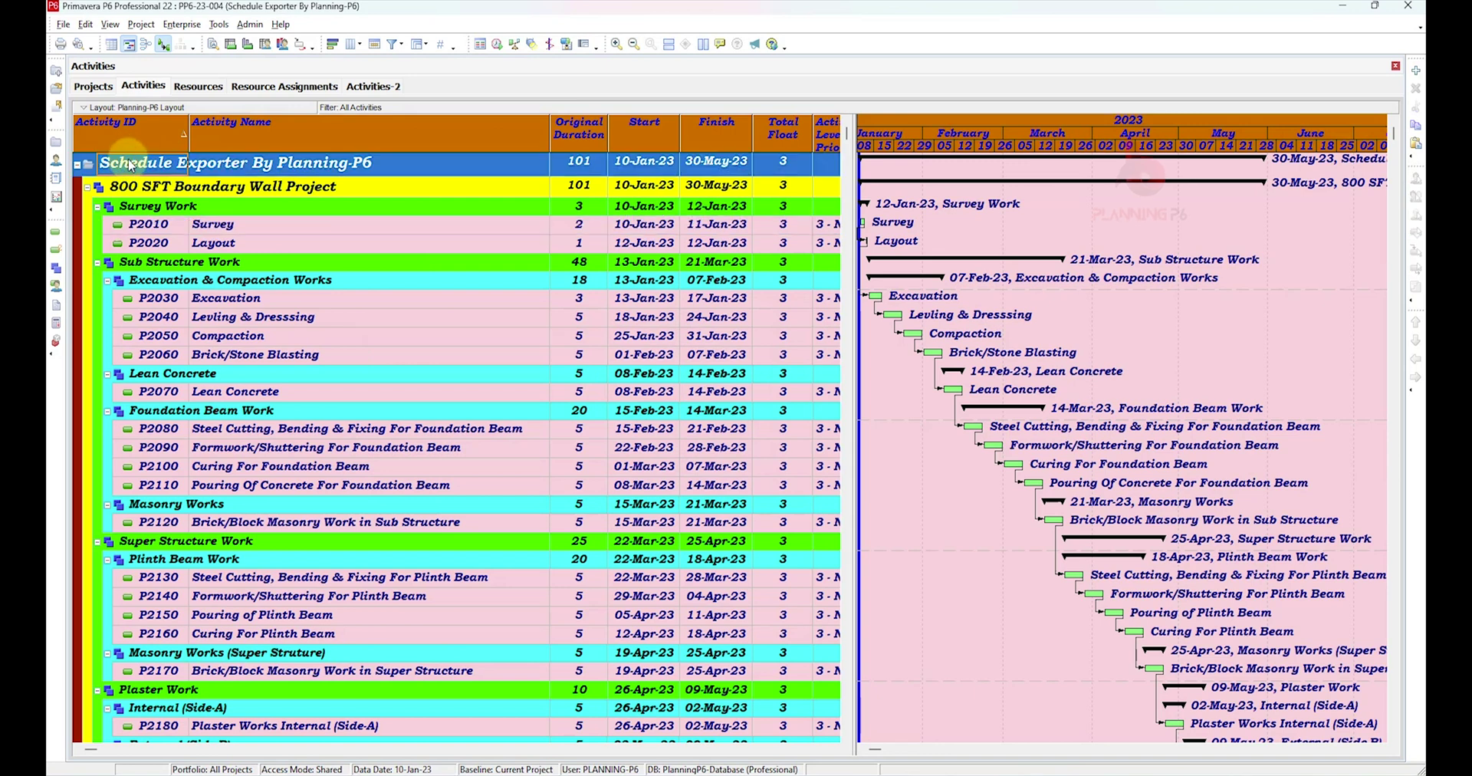
key(ctrl+a)
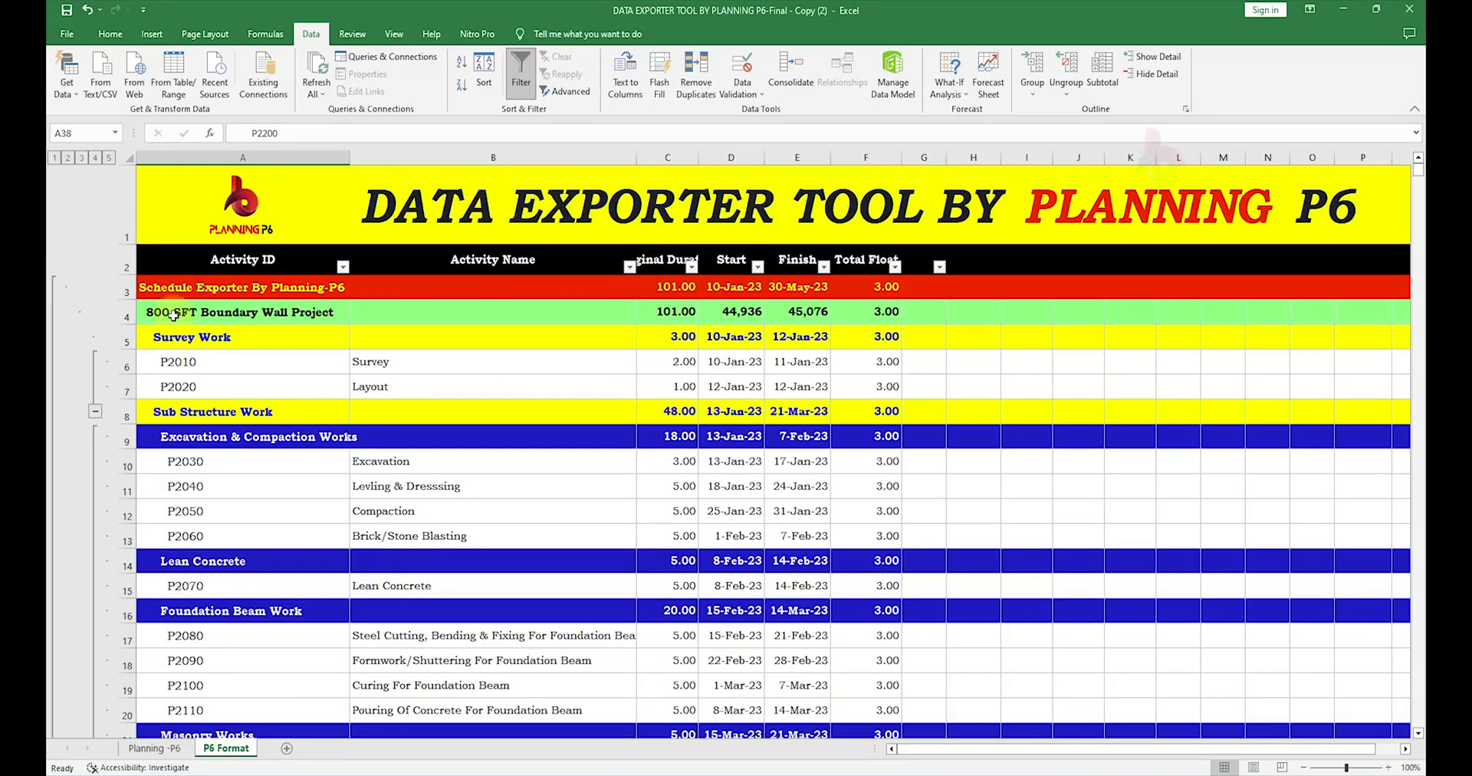
- Paste the P6 activities with extra columns at A2 and AutoFit columns I and K
click(160, 266)
key(ctrl+v)
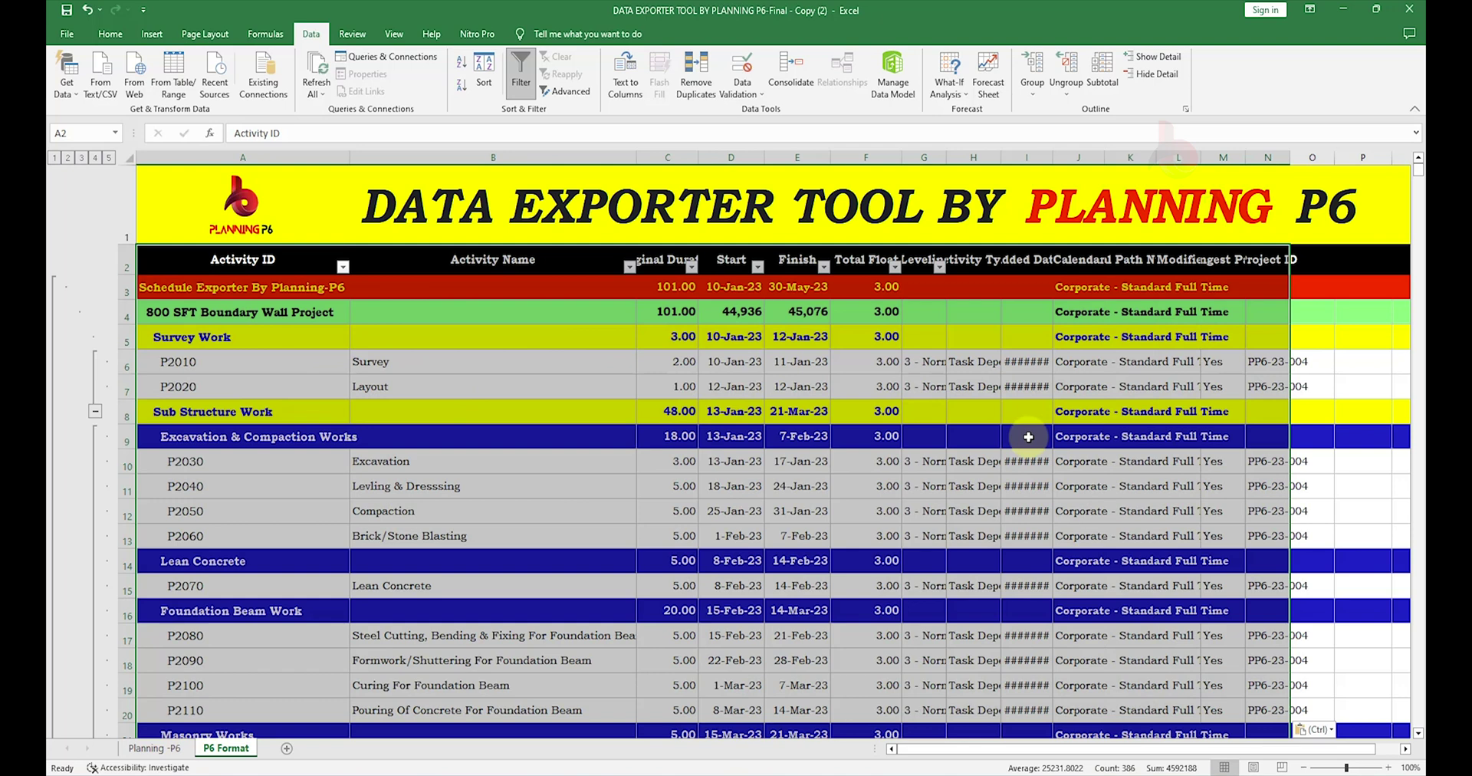
double_click(1052, 157)
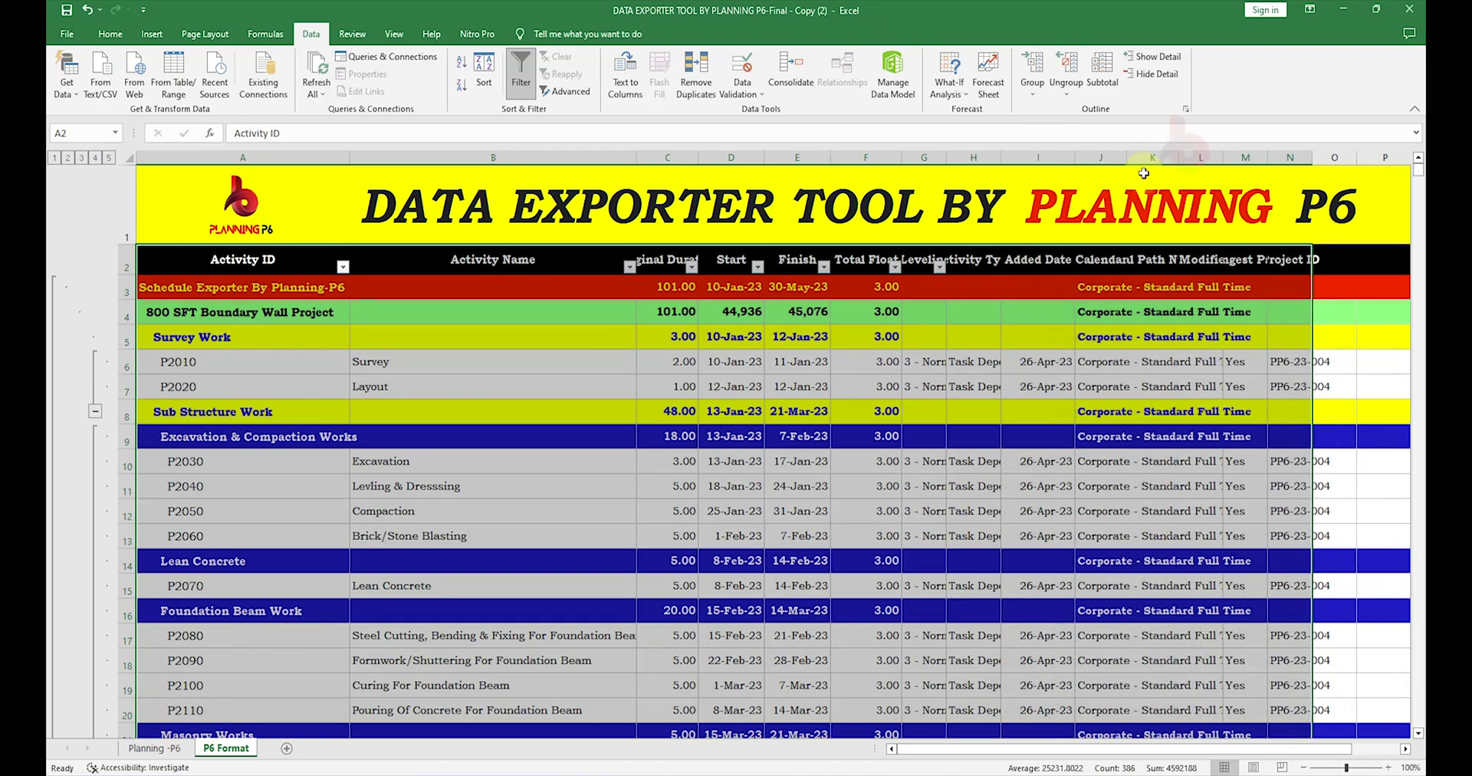
double_click(1180, 158)
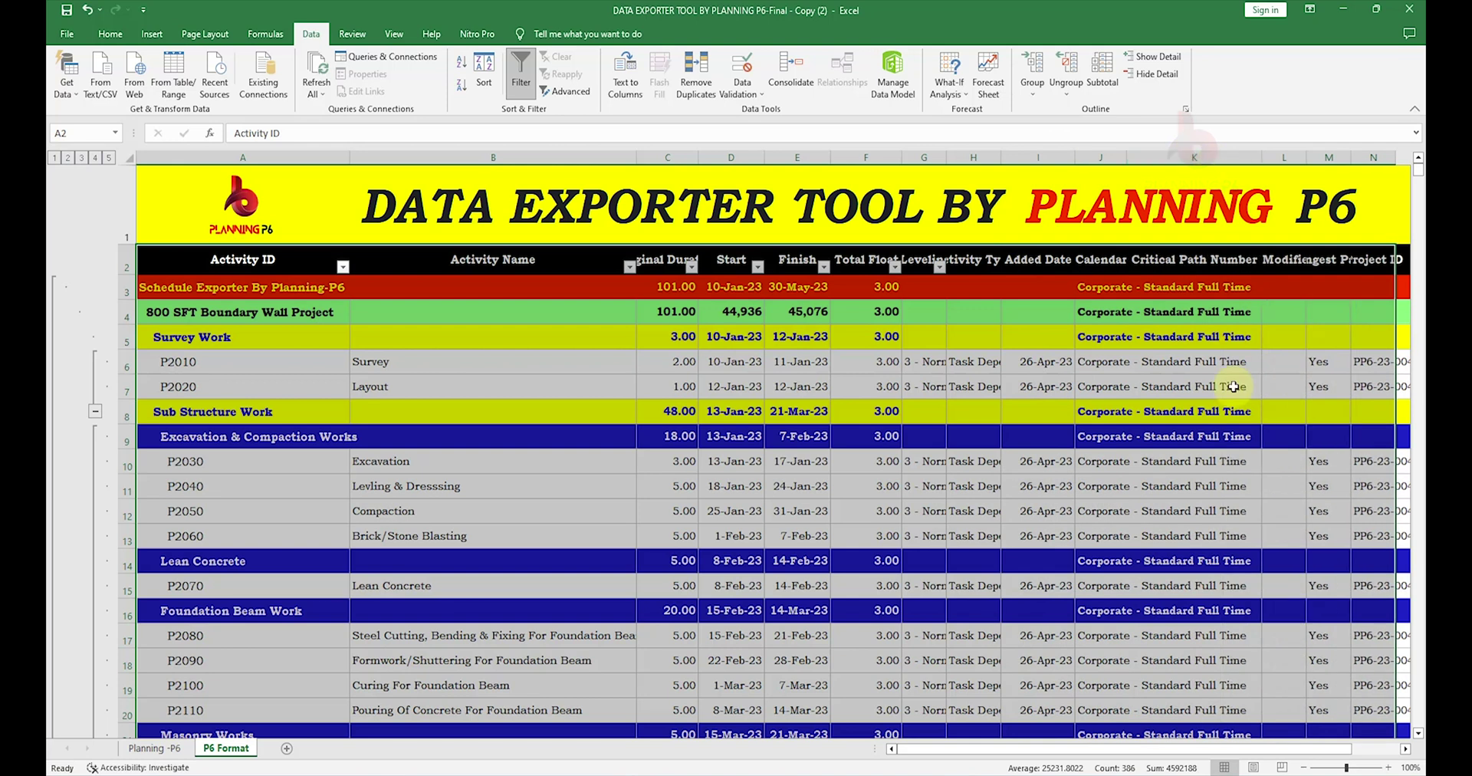